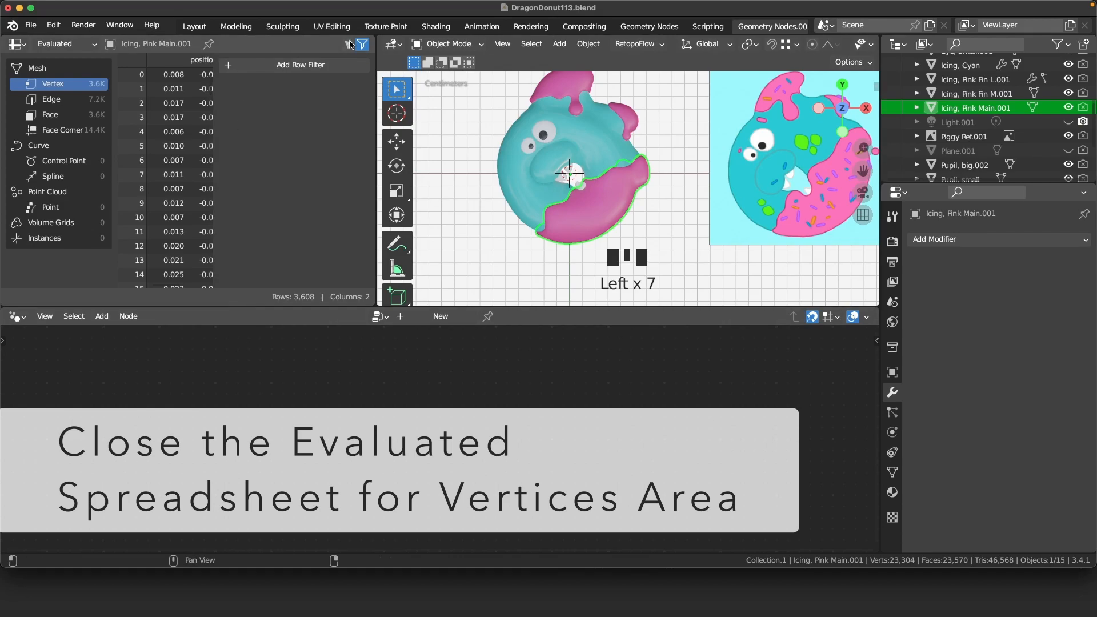
Close the spreadsheet area beside the 3D viewport so the viewport fills its space.
drag(375, 47, 236, 55)
right_click(293, 43)
click(251, 195)
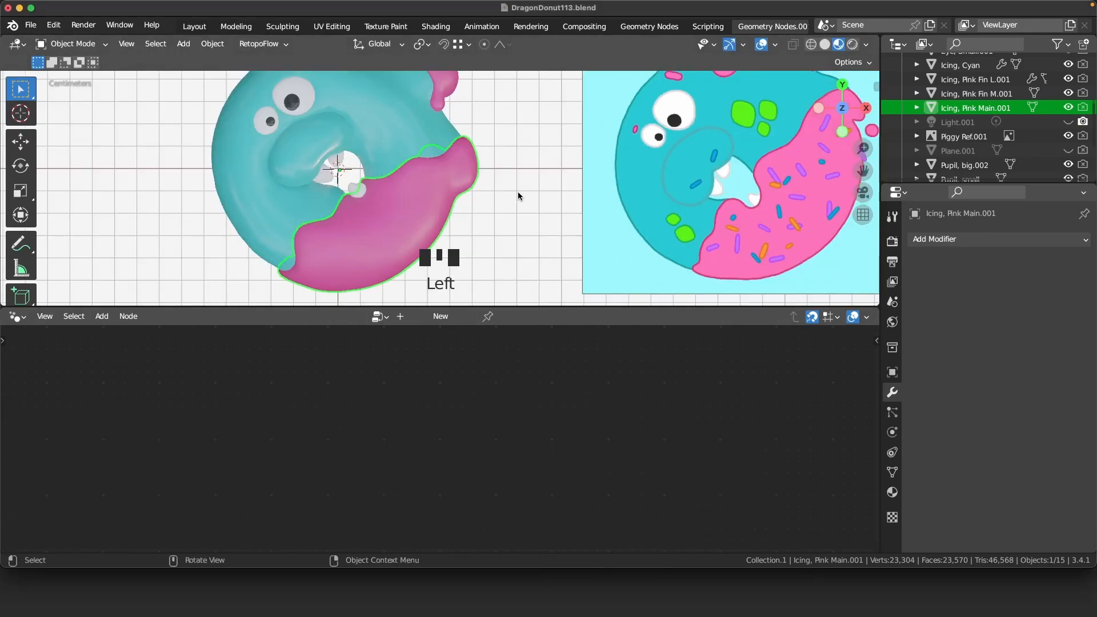
shift+middle_drag(518, 196, 473, 171)
scroll(424, 173, up, 2)
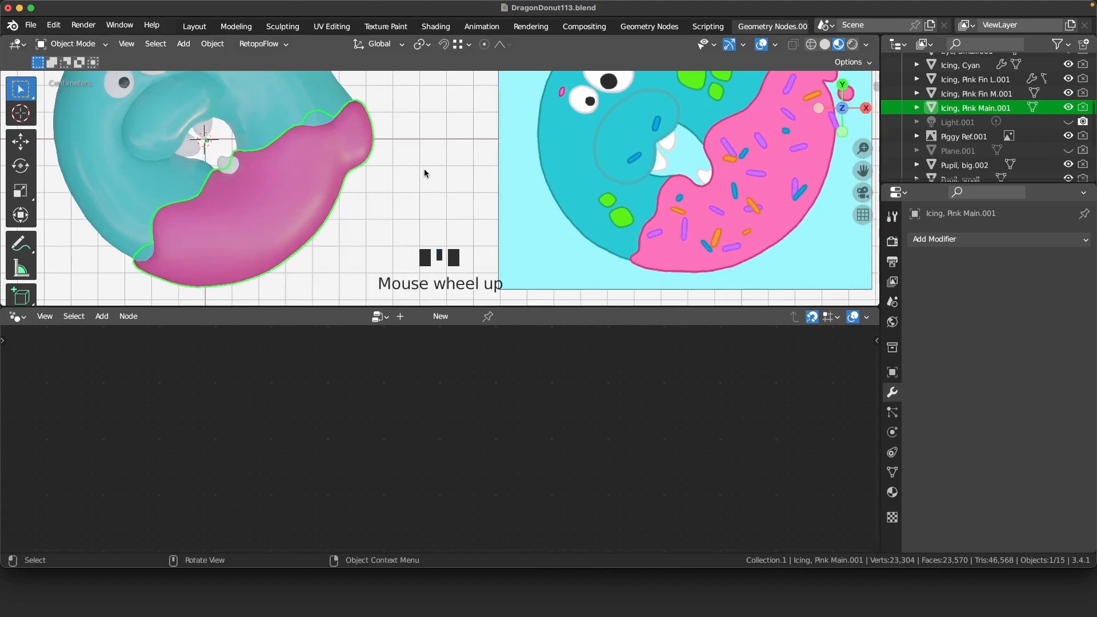
Create a geometry node tree on the main pink icing and insert a Distribute Points on Faces node with density 0 before the output.
click(451, 322)
key(shift+a)
mouse_move(333, 379)
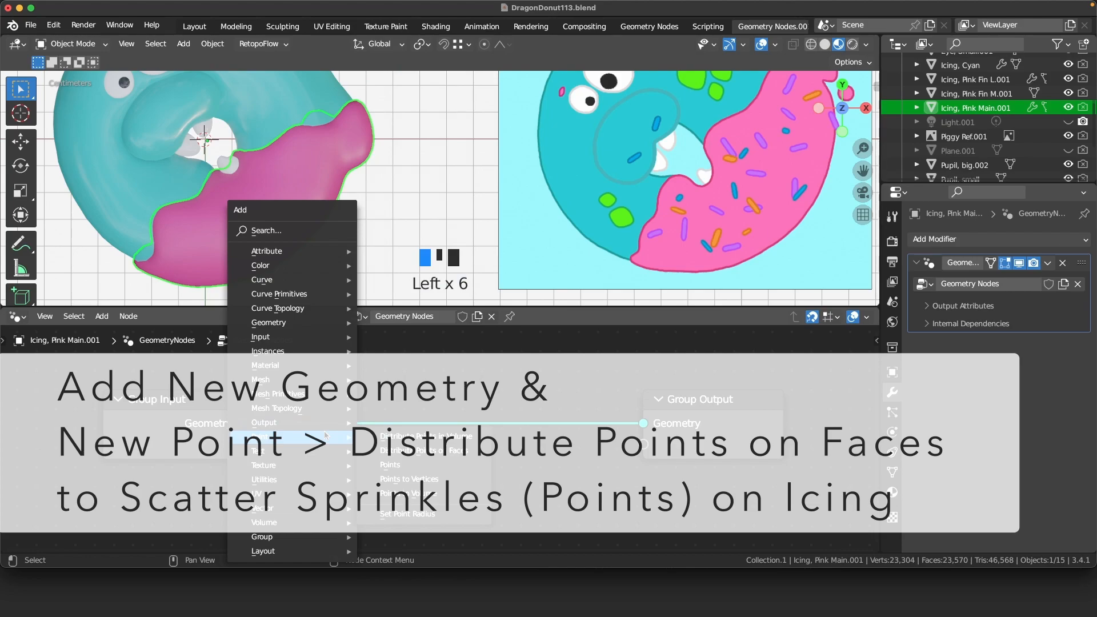
click(426, 451)
click(370, 363)
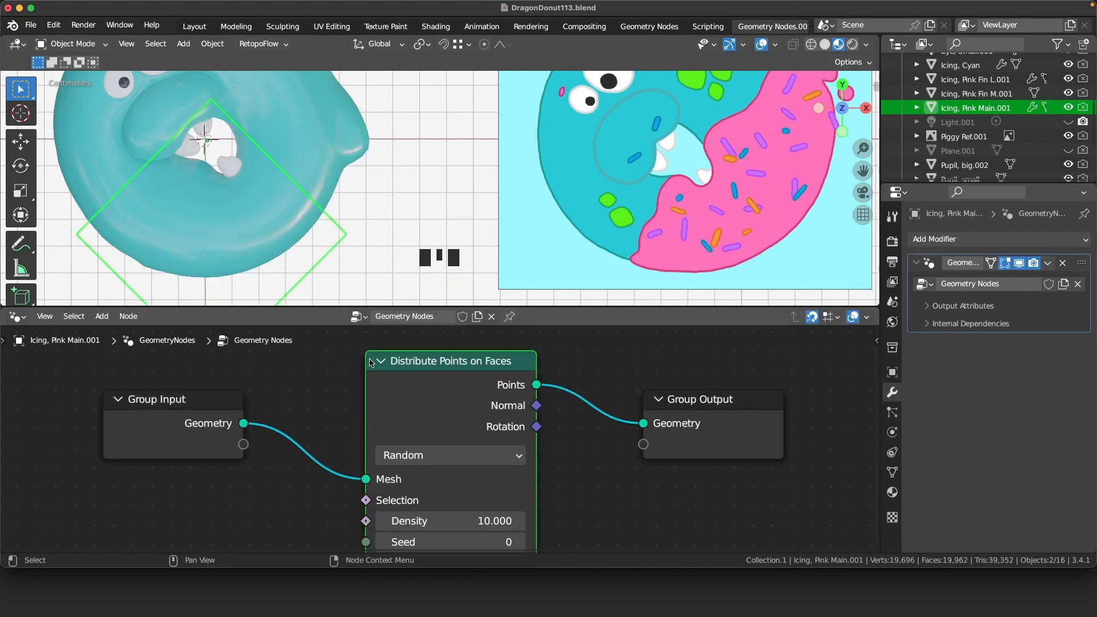
scroll(634, 480, down, 2)
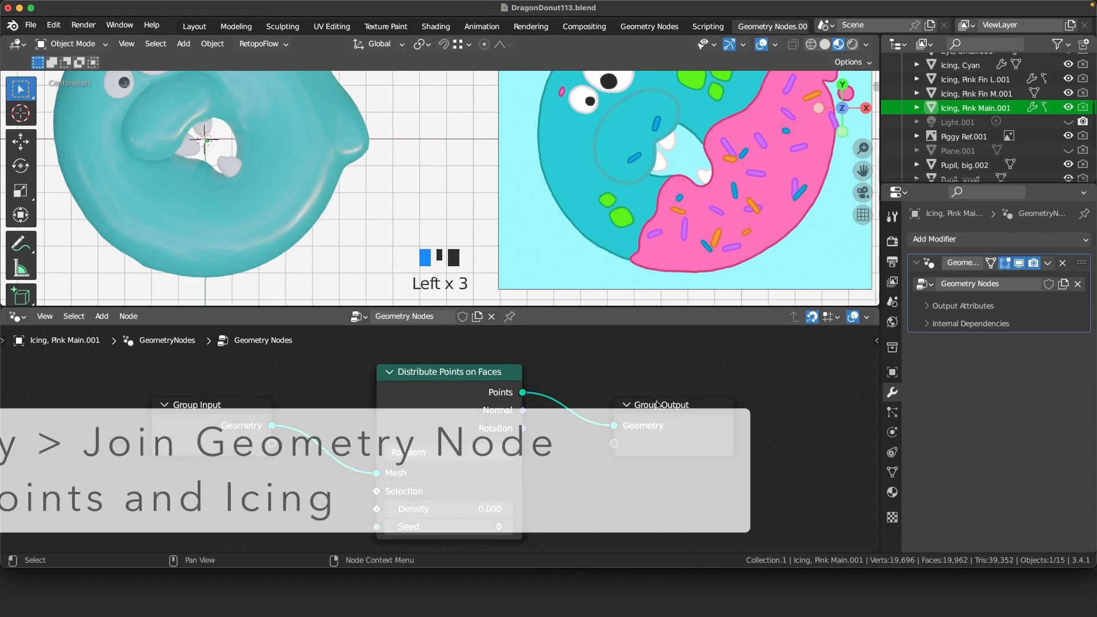
Move the Group Output node away and insert a Join Geometry node between Distribute Points on Faces and Group Output.
drag(667, 403, 762, 403)
key(shift+a)
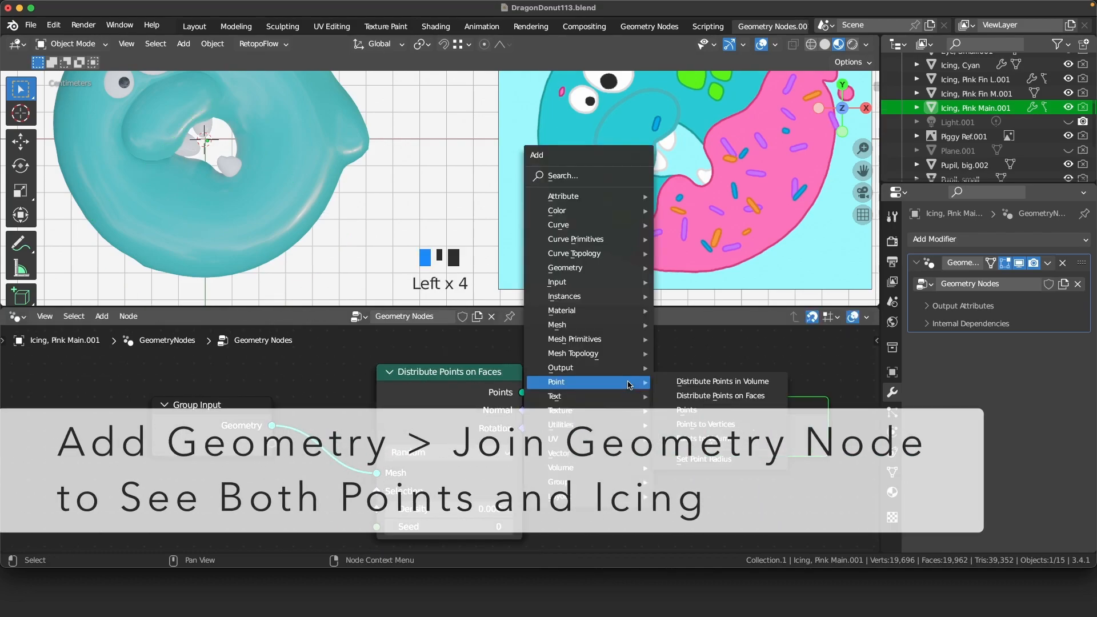
mouse_move(626, 274)
click(701, 352)
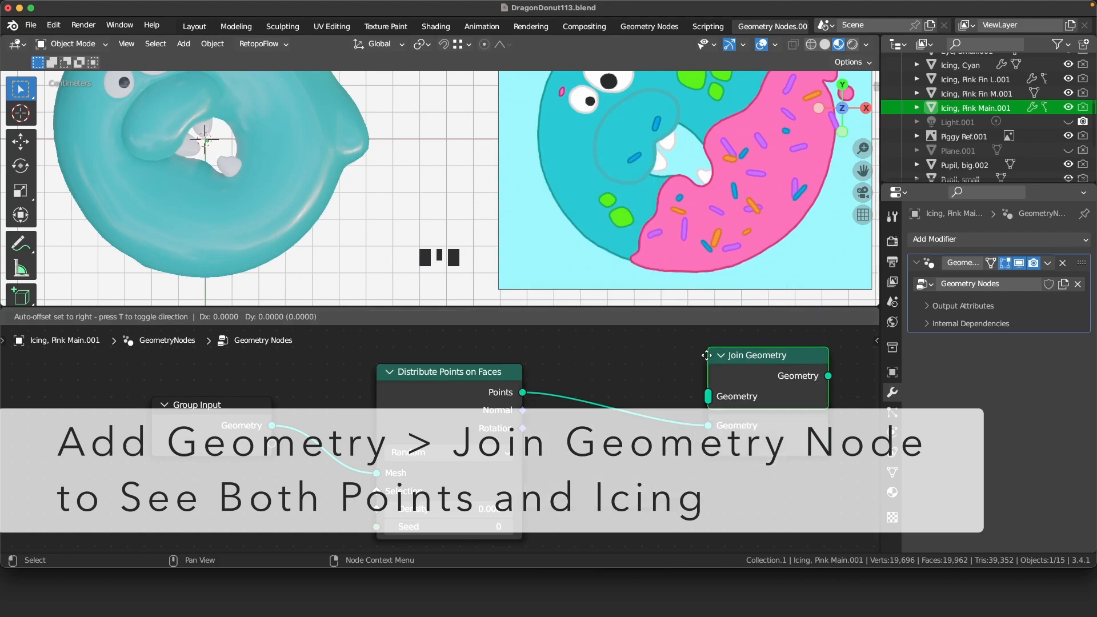
click(557, 375)
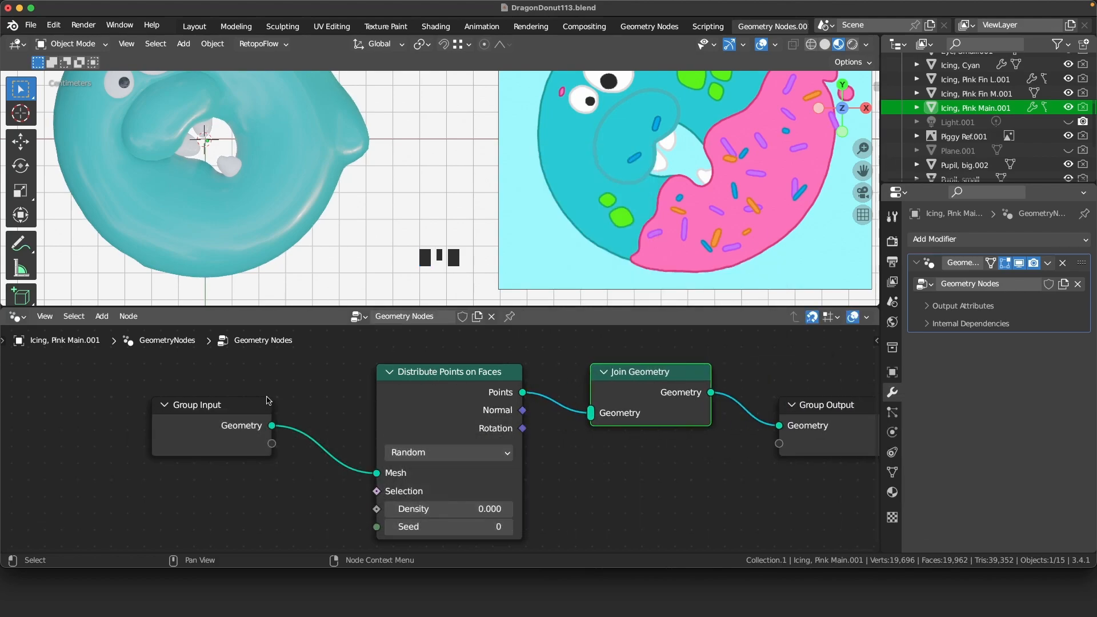
Link the Group Input geometry directly into Join Geometry and rearrange the nodes into a clear layout.
click(244, 404)
drag(244, 405, 284, 354)
key(Home)
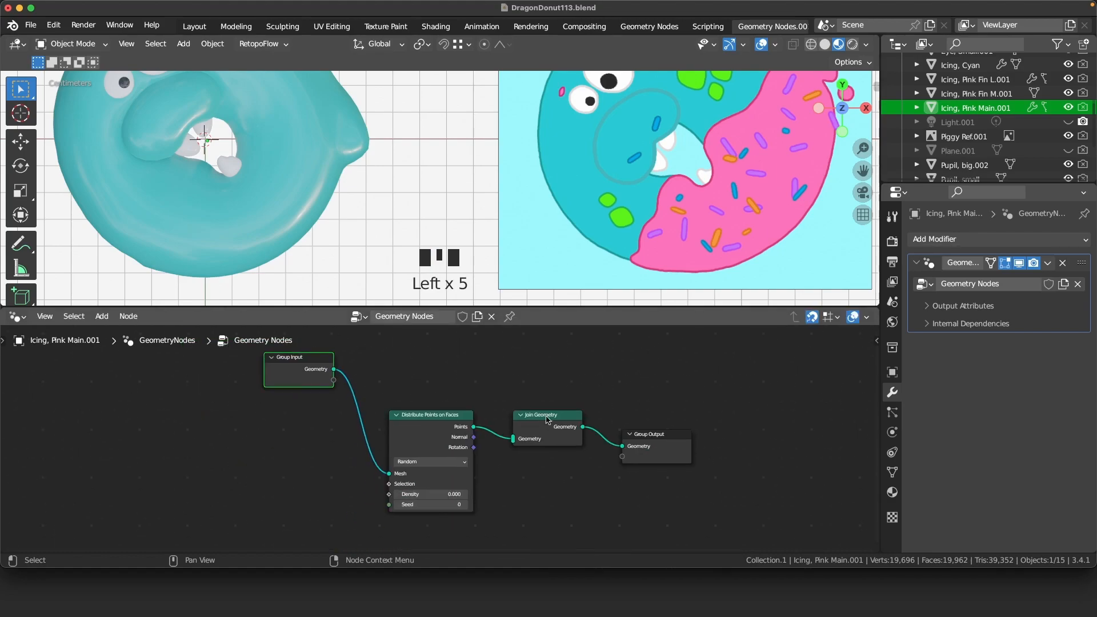
drag(550, 425, 551, 397)
drag(297, 374, 431, 357)
scroll(320, 391, up, 2)
drag(535, 394, 540, 399)
drag(429, 406, 380, 407)
Add a cylinder mesh with 8 vertices, a radius of 0.001 m and a depth of 0.001 m.
key(shift+a)
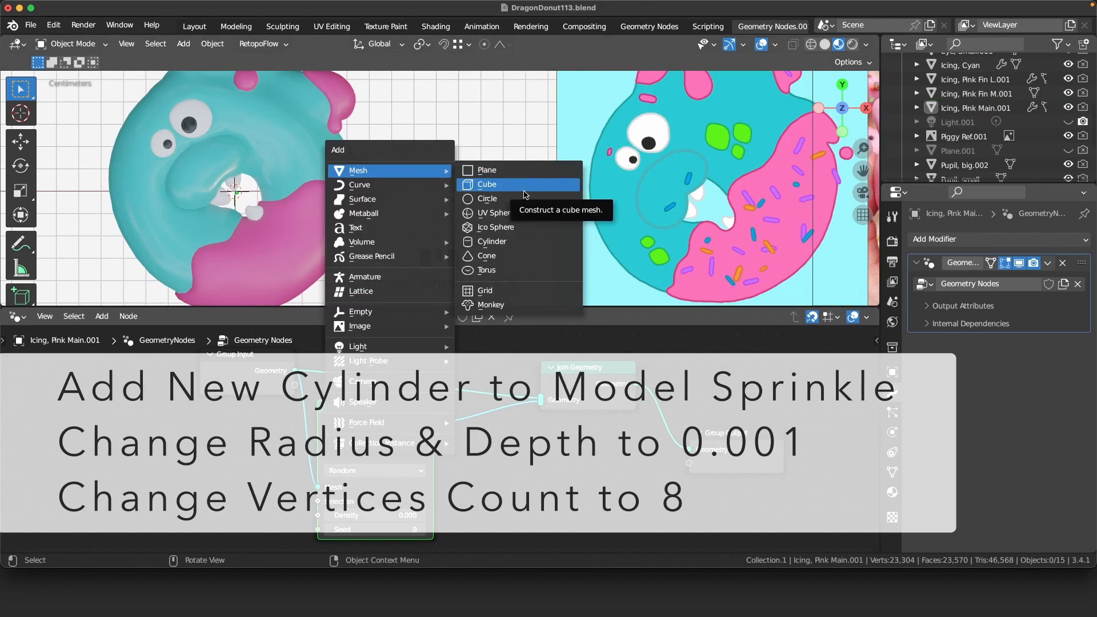
click(514, 242)
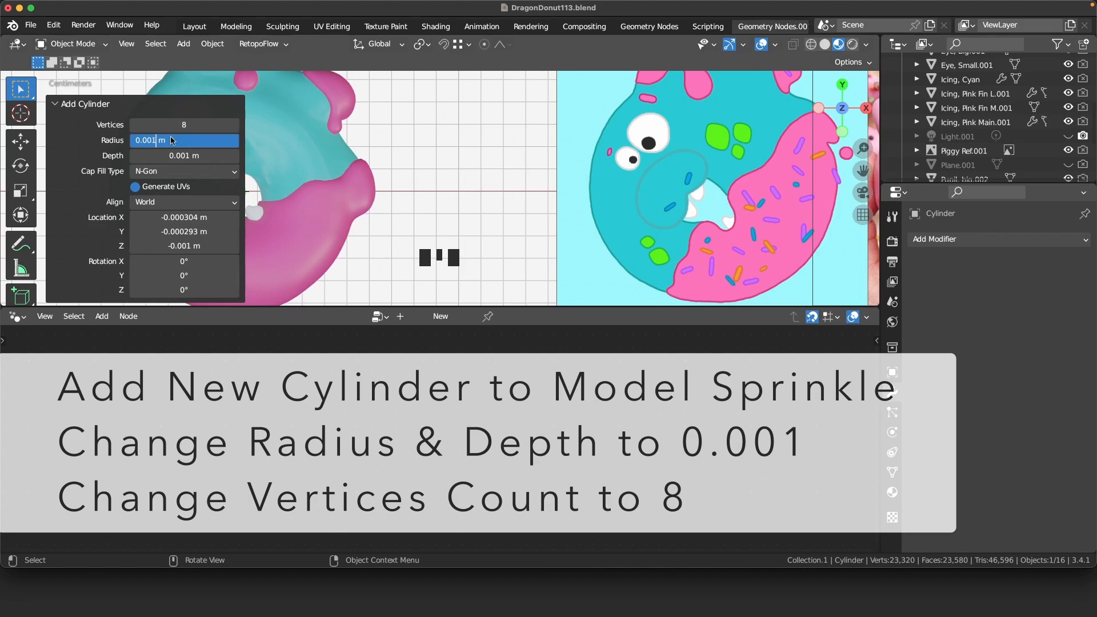
click(367, 141)
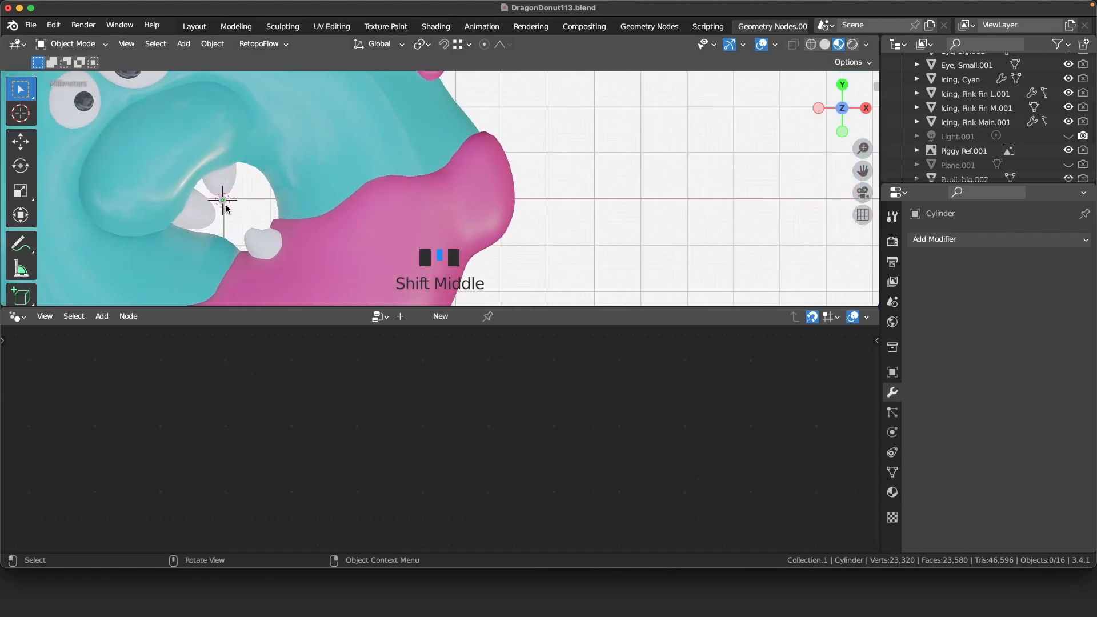
Move the small cylinder out of the donut's hole into the empty space beside the pink icing.
click(227, 204)
key(g)
click(595, 187)
middle_drag(595, 188, 492, 198)
click(338, 140)
scroll(502, 139, up, 2)
shift+middle_drag(502, 139, 570, 156)
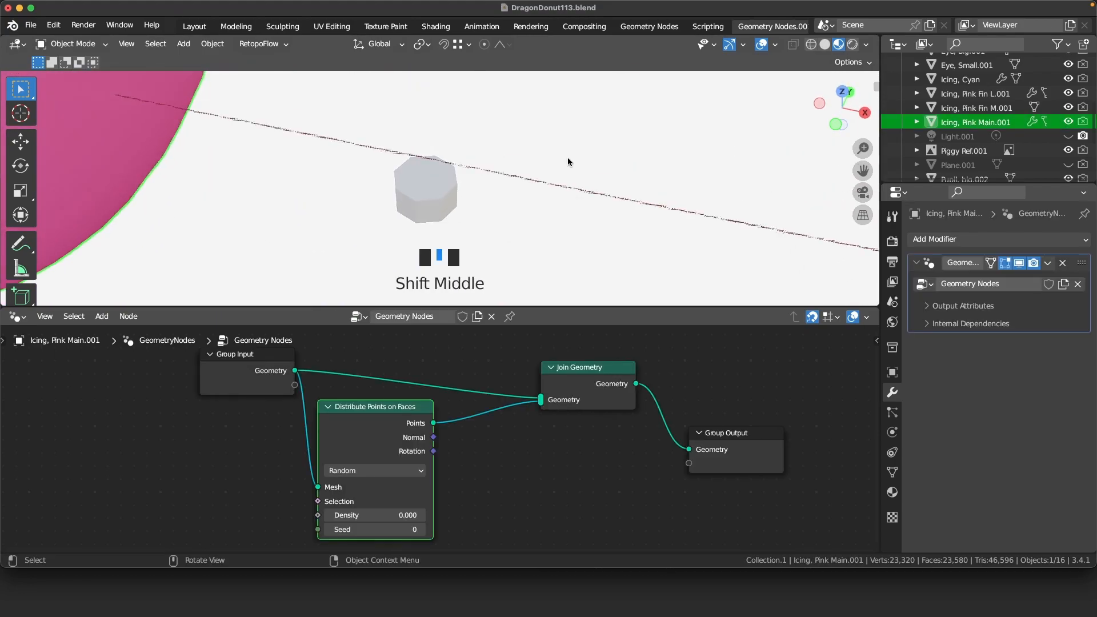
Stretch the cylinder along the Z axis to about 5 times its length to form a sprinkle.
click(444, 189)
scroll(444, 190, down, 2)
click(442, 192)
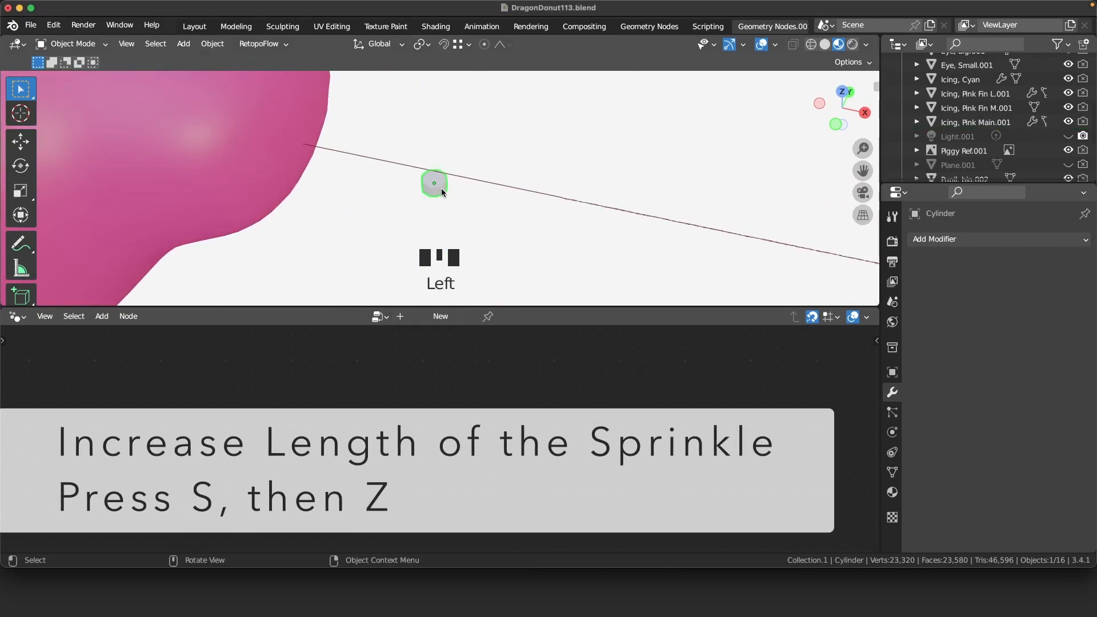
key(s)
key(z)
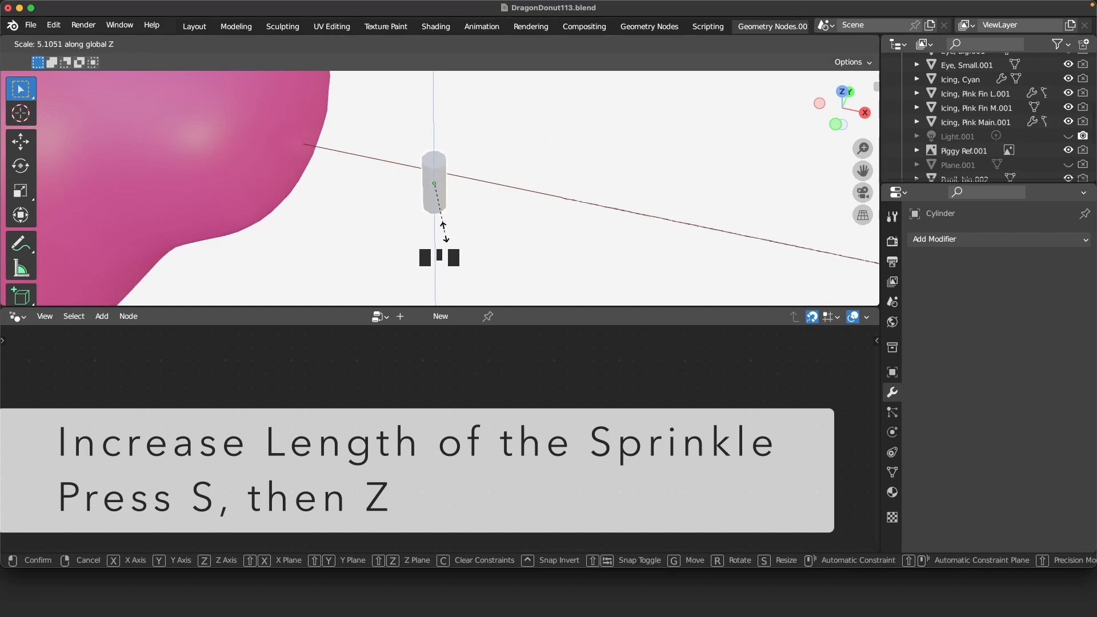
click(508, 207)
Make room in the pink icing's node tree and insert an Instance on Points node between Distribute Points on Faces and Join Geometry.
scroll(509, 204, up, 6)
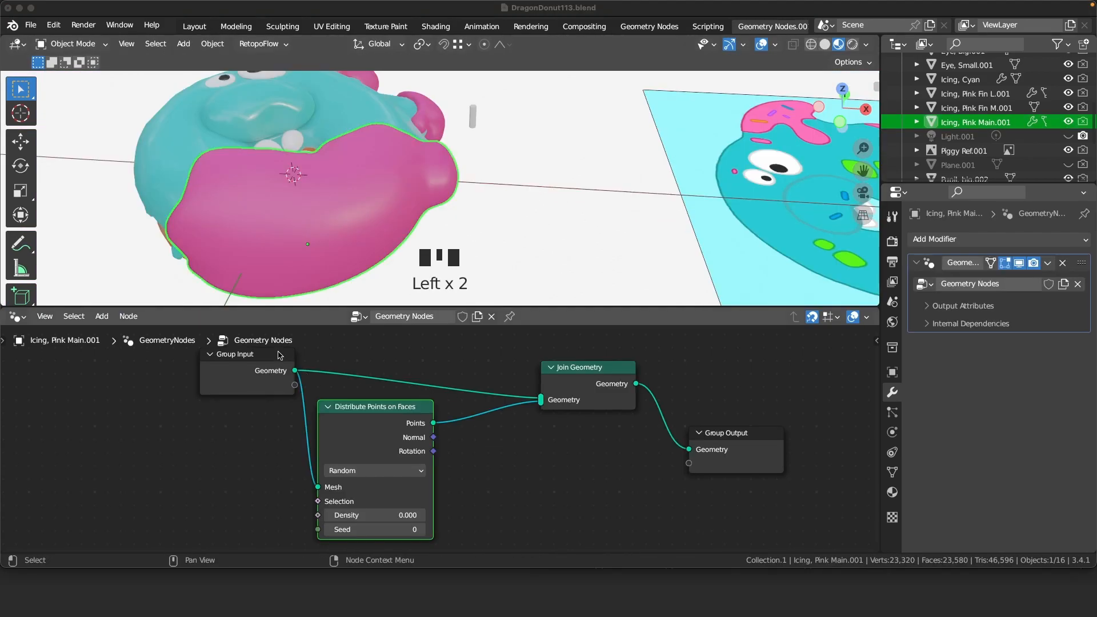
drag(451, 356, 230, 542)
drag(353, 408, 172, 407)
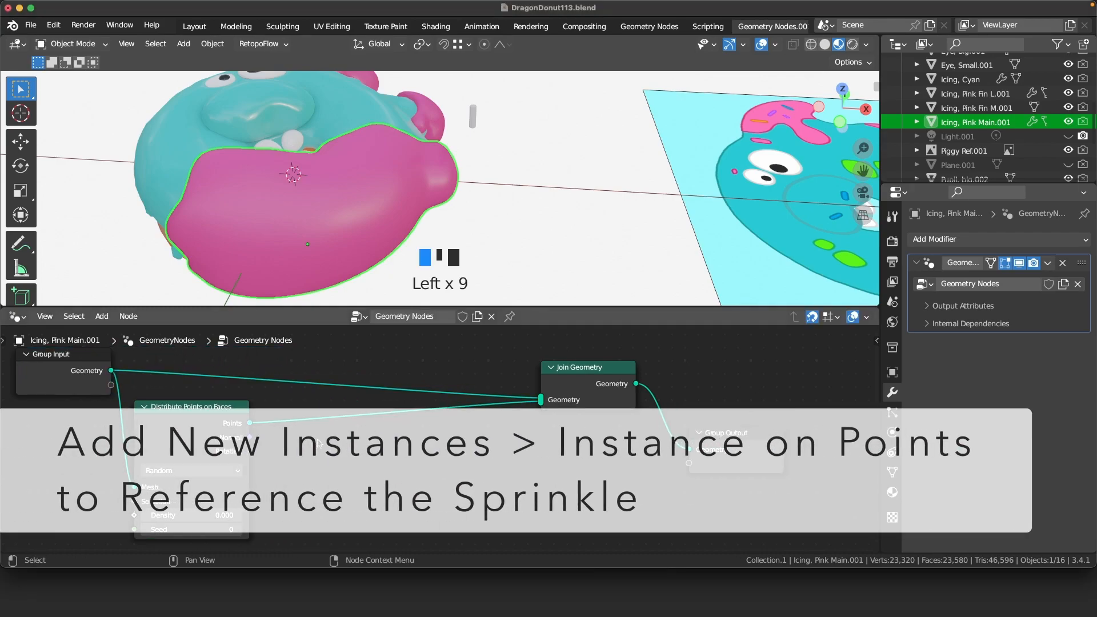
key(shift+a)
mouse_move(318, 443)
mouse_move(318, 355)
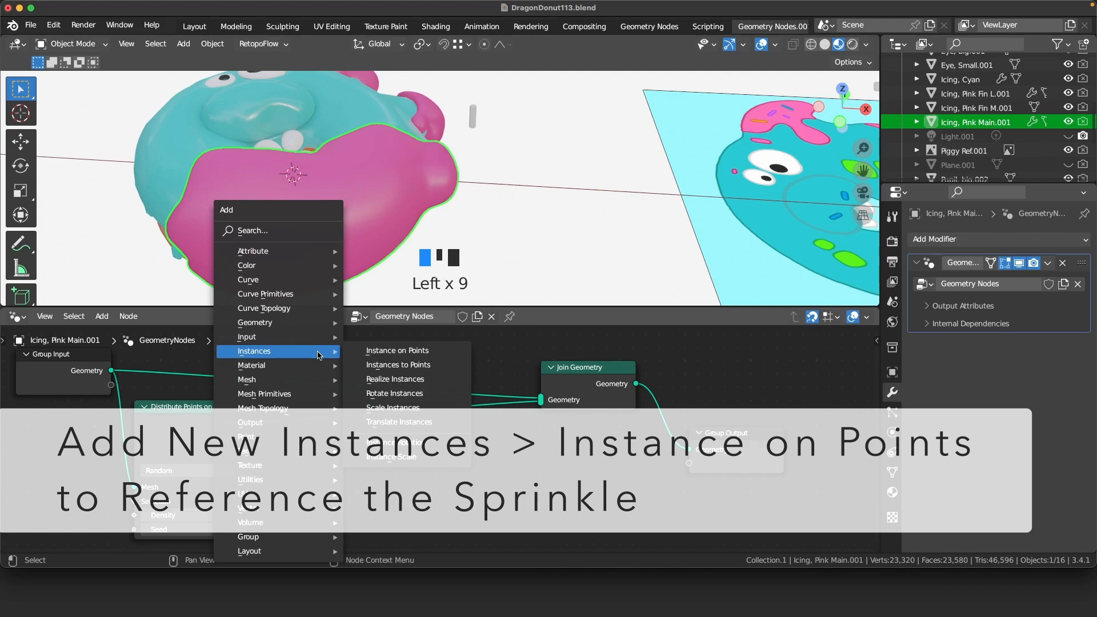
click(397, 351)
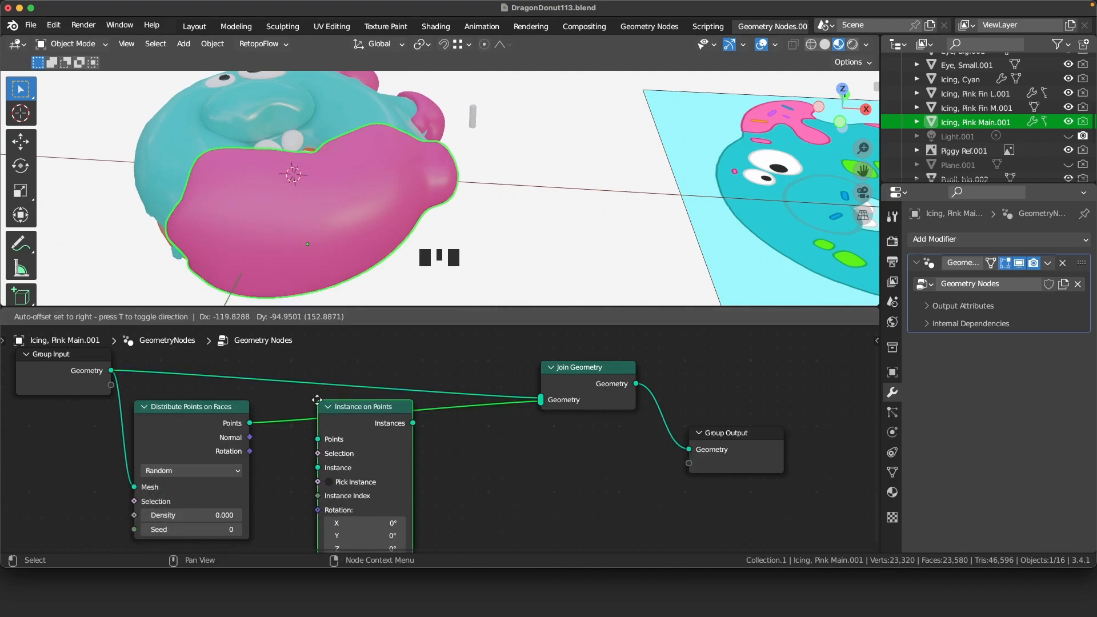
click(442, 349)
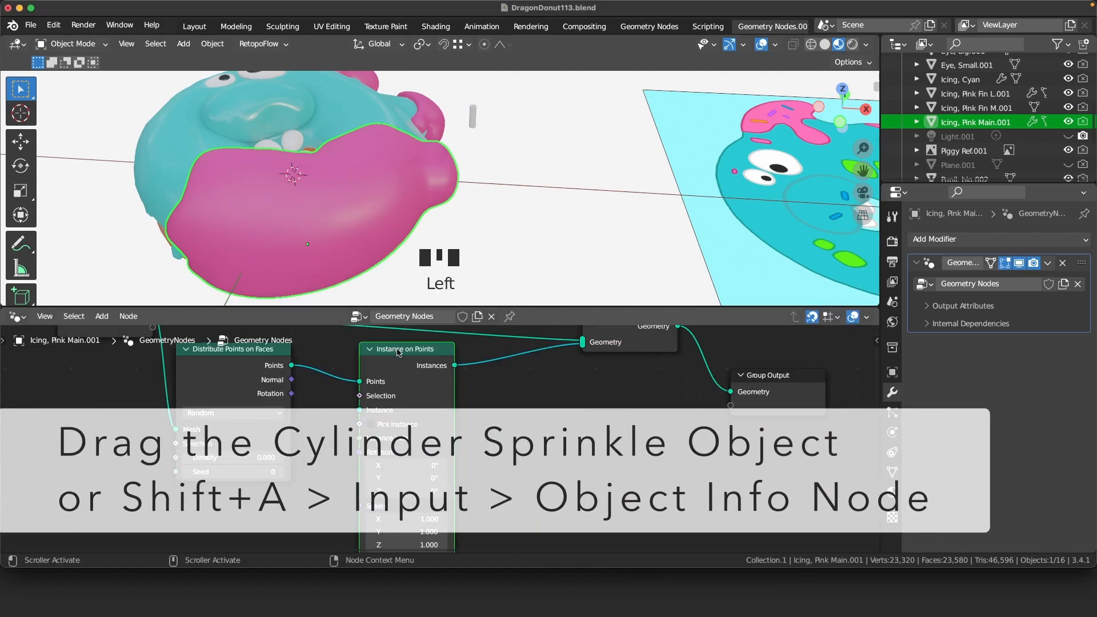
Add an Object Info node referencing the Cylinder and place it beneath the Distribute Points on Faces node.
scroll(972, 114, up, 5)
drag(956, 71, 374, 451)
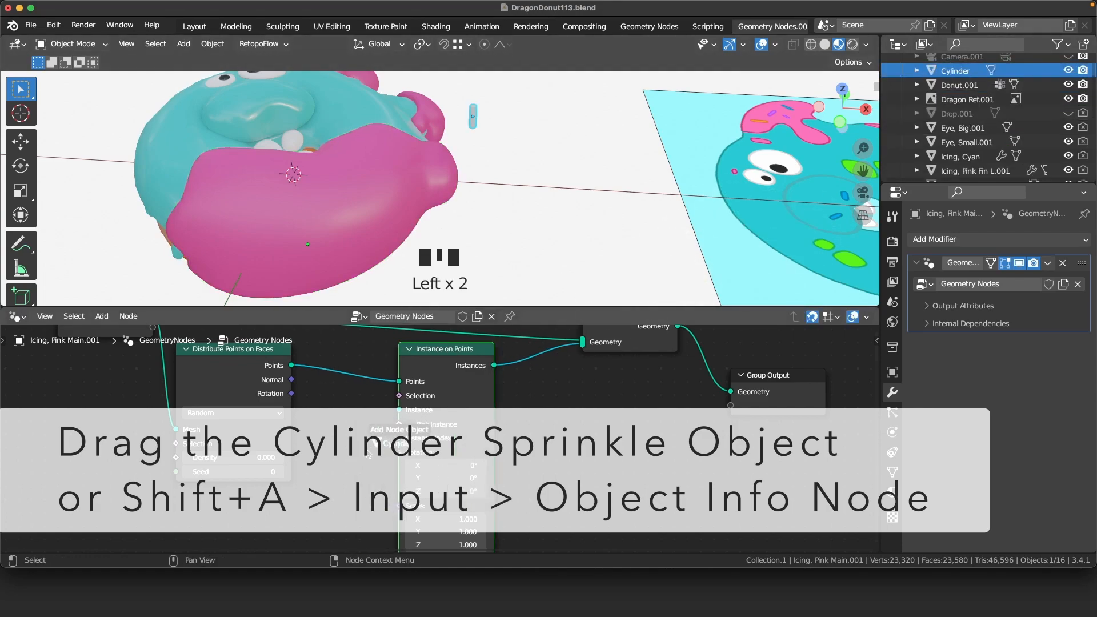
drag(322, 475, 302, 468)
scroll(486, 447, down, 2)
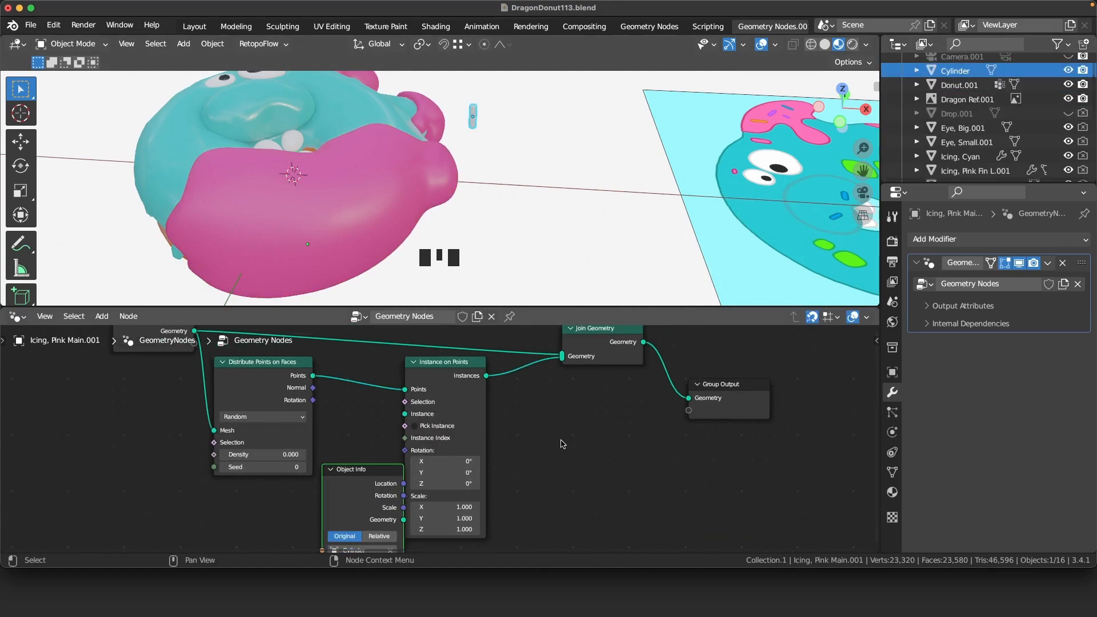
middle_drag(506, 451, 511, 383)
drag(377, 403, 361, 408)
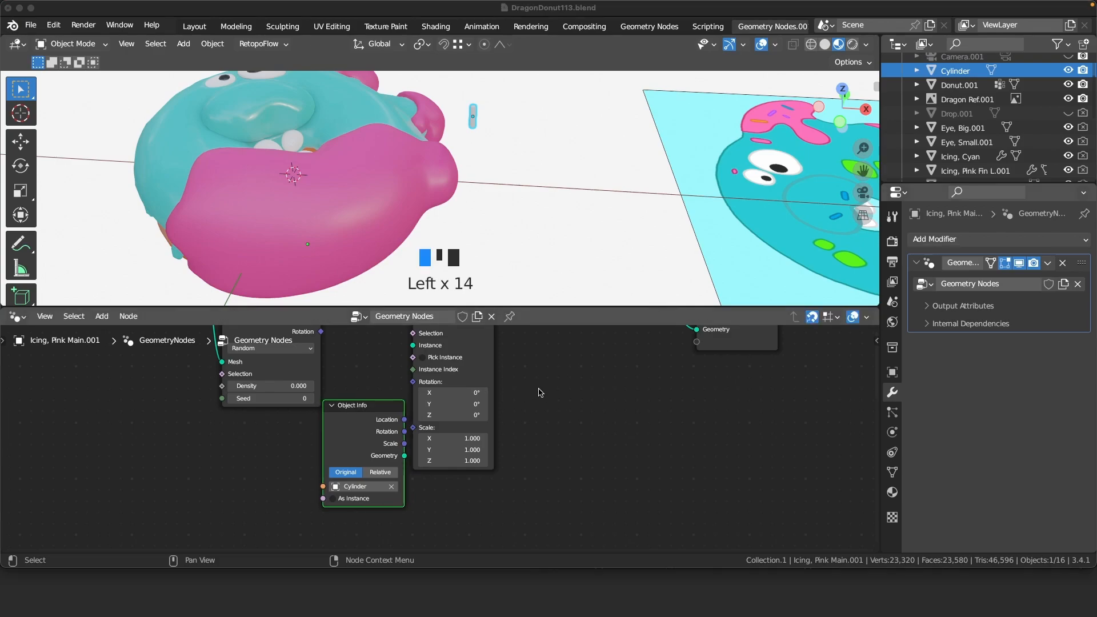
scroll(537, 391, down, 2)
middle_drag(534, 390, 570, 403)
drag(408, 436, 359, 440)
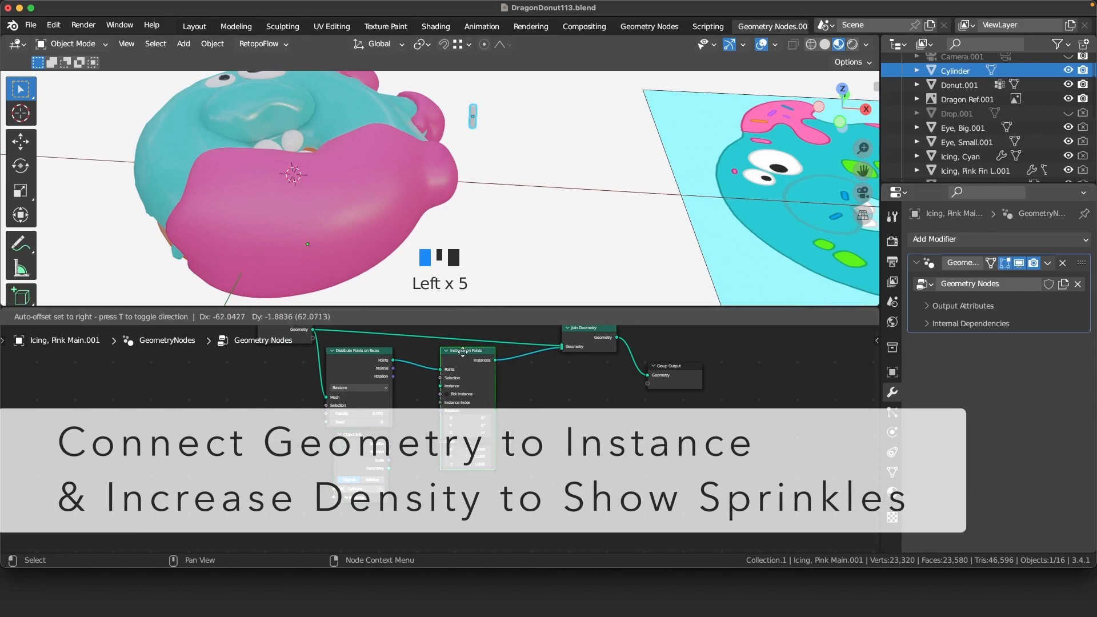
Connect the Object Info node's Geometry output to the Instance input of Instance on Points.
scroll(461, 358, up, 2)
scroll(511, 394, up, 1)
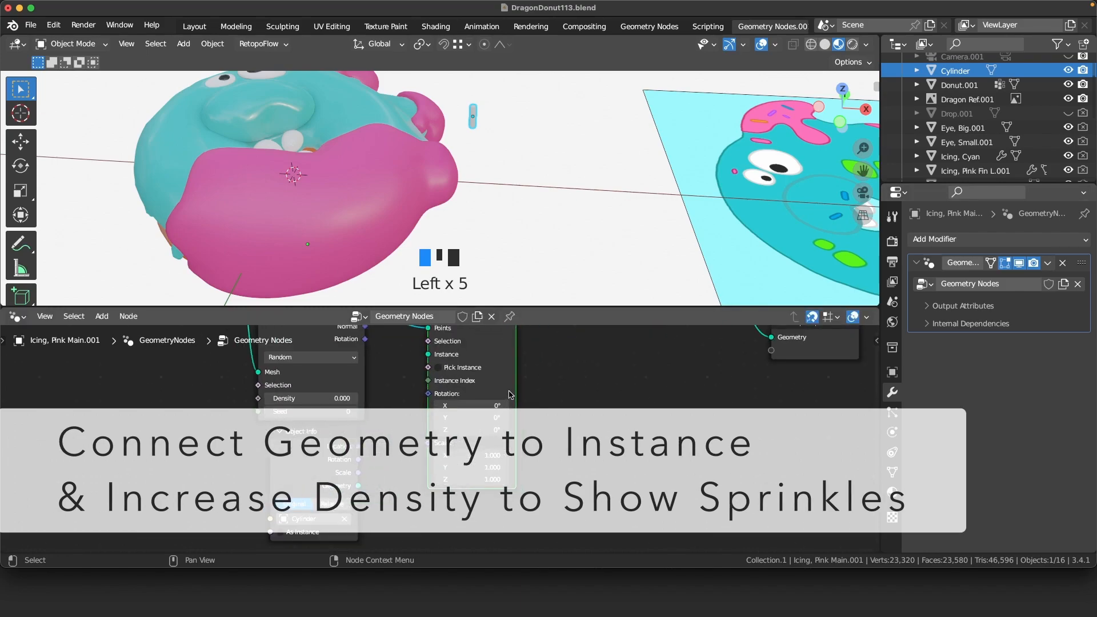
middle_drag(540, 388, 538, 415)
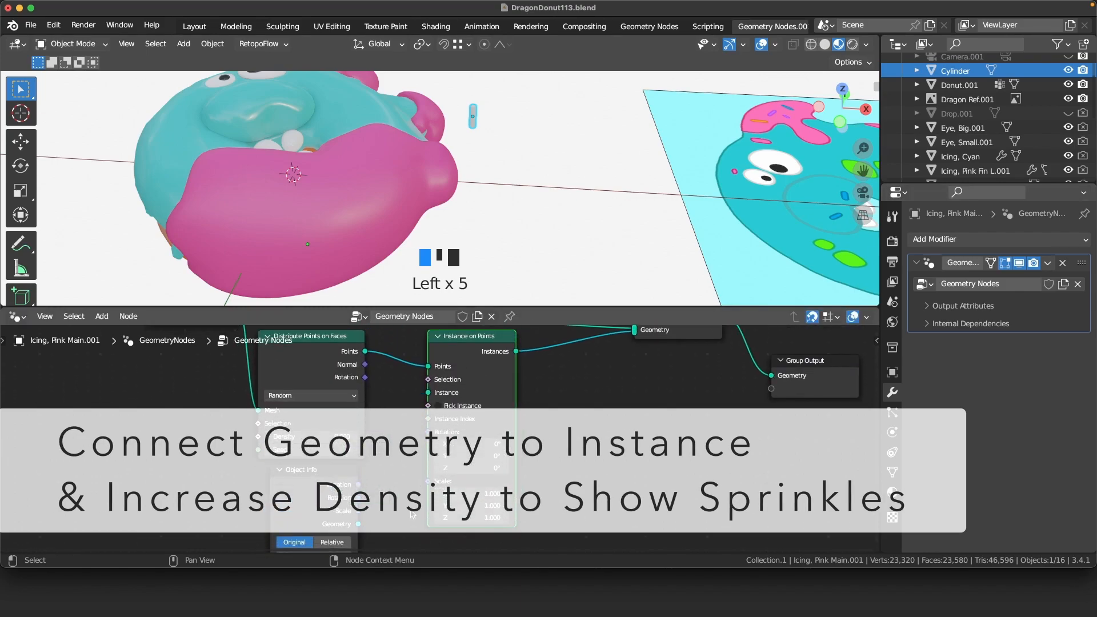
drag(358, 524, 372, 509)
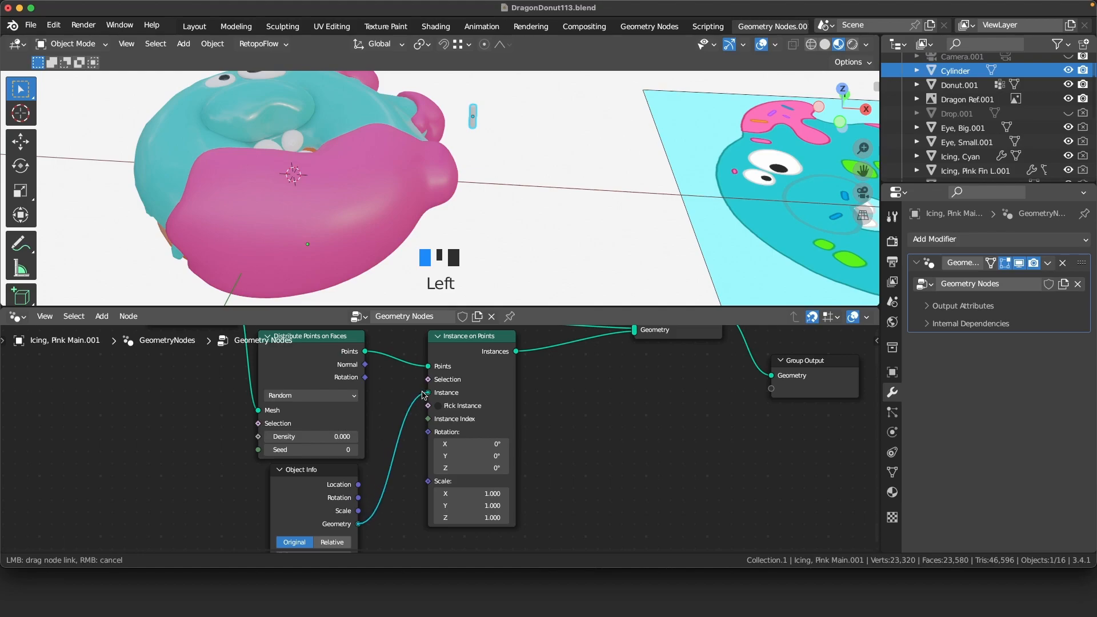
drag(423, 396, 427, 393)
Apply the scale transform to the cylinder sprinkle.
click(473, 121)
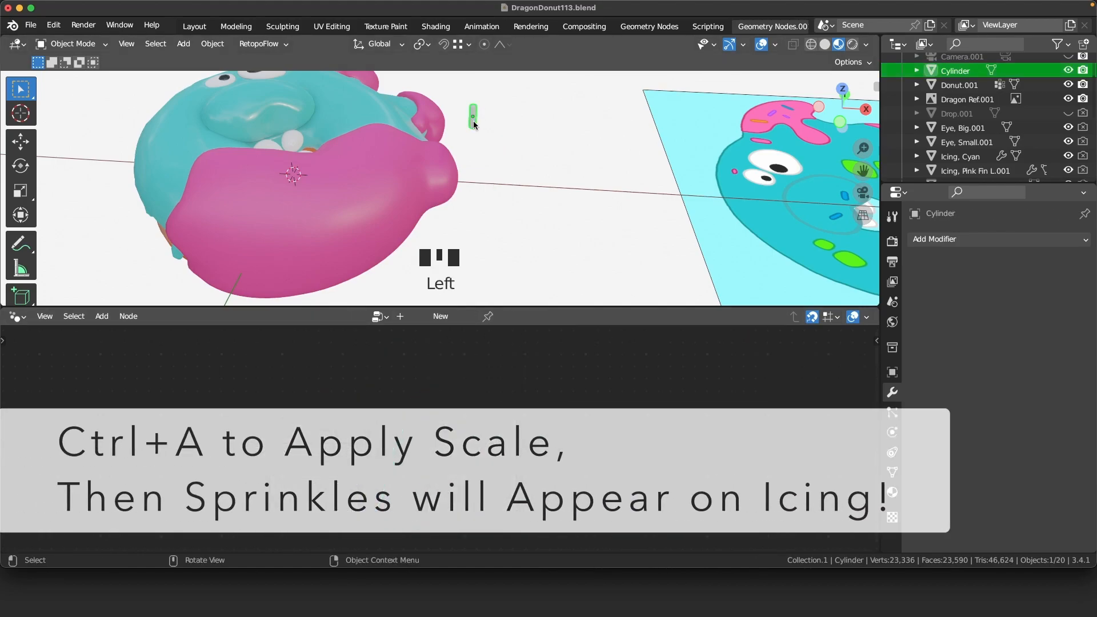
key(ctrl+a)
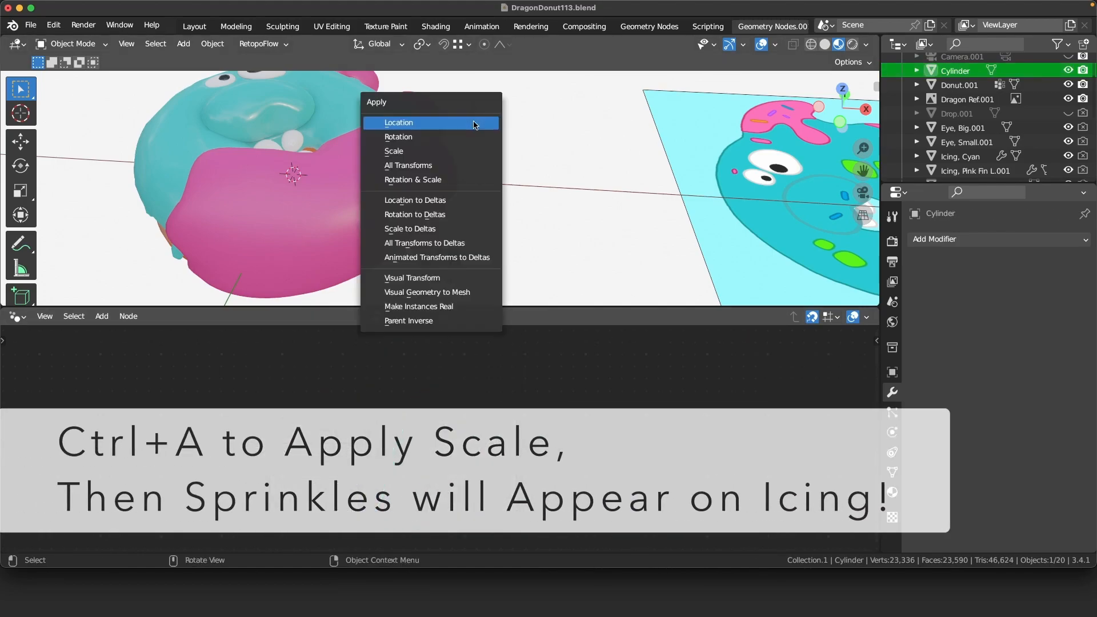
click(470, 148)
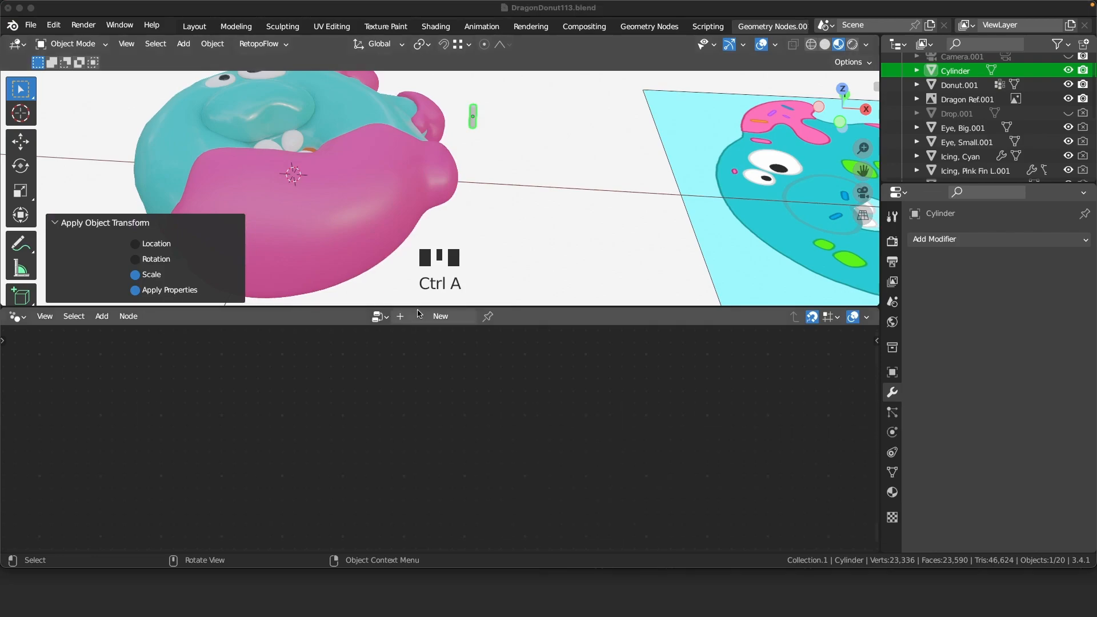
Increase the point density of the Distribute Points on Faces node on the main pink icing.
click(375, 233)
click(341, 438)
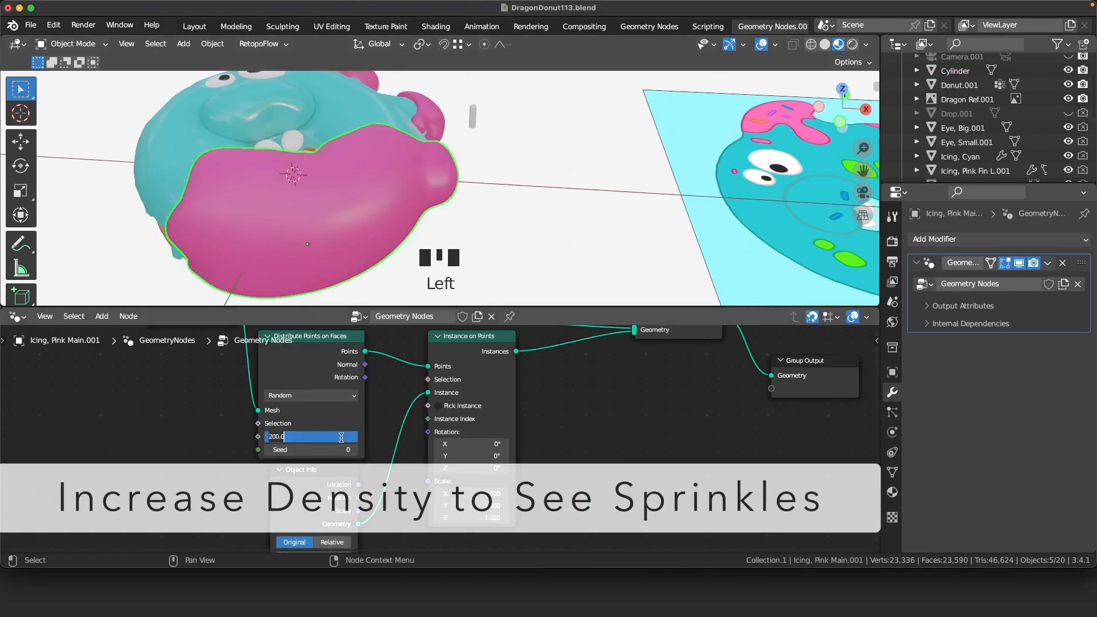
key(Return)
Rotate the cylinder sprinkle by -90° around the global X axis.
middle_drag(468, 240, 520, 201)
key(r)
key(x)
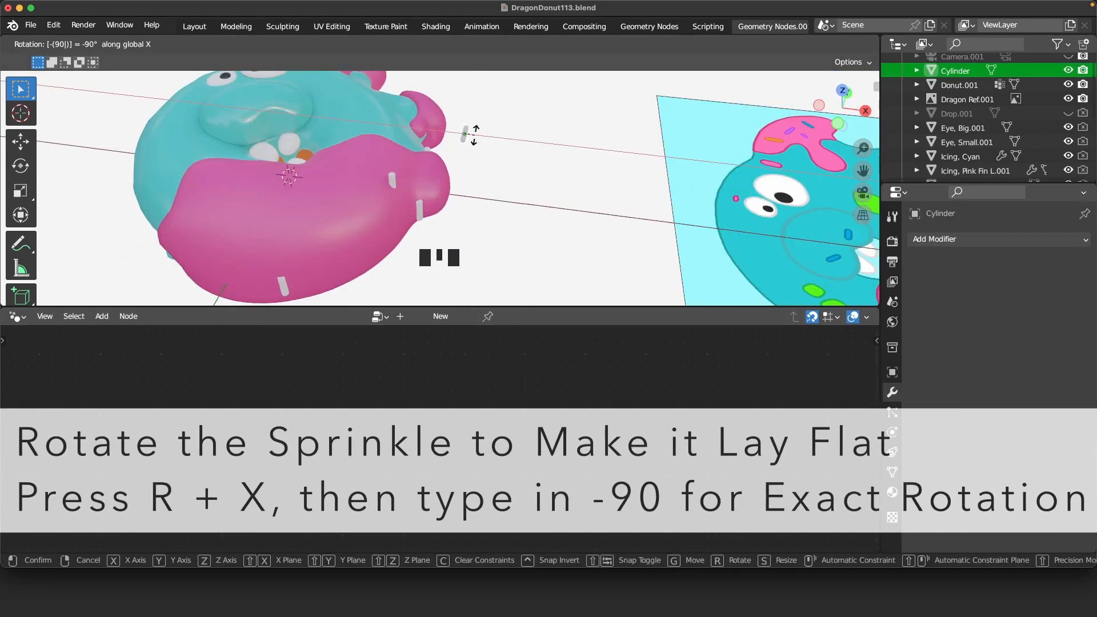
key(Return)
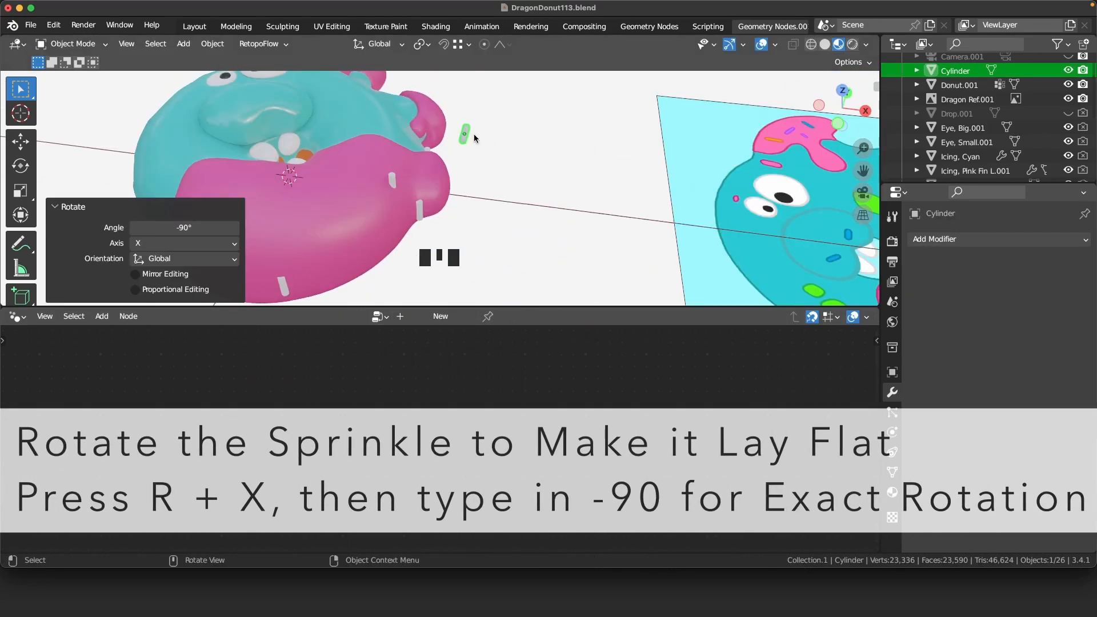
Apply the rotation transform to the cylinder sprinkle.
triple_click(512, 138)
middle_drag(512, 137, 530, 162)
triple_click(369, 187)
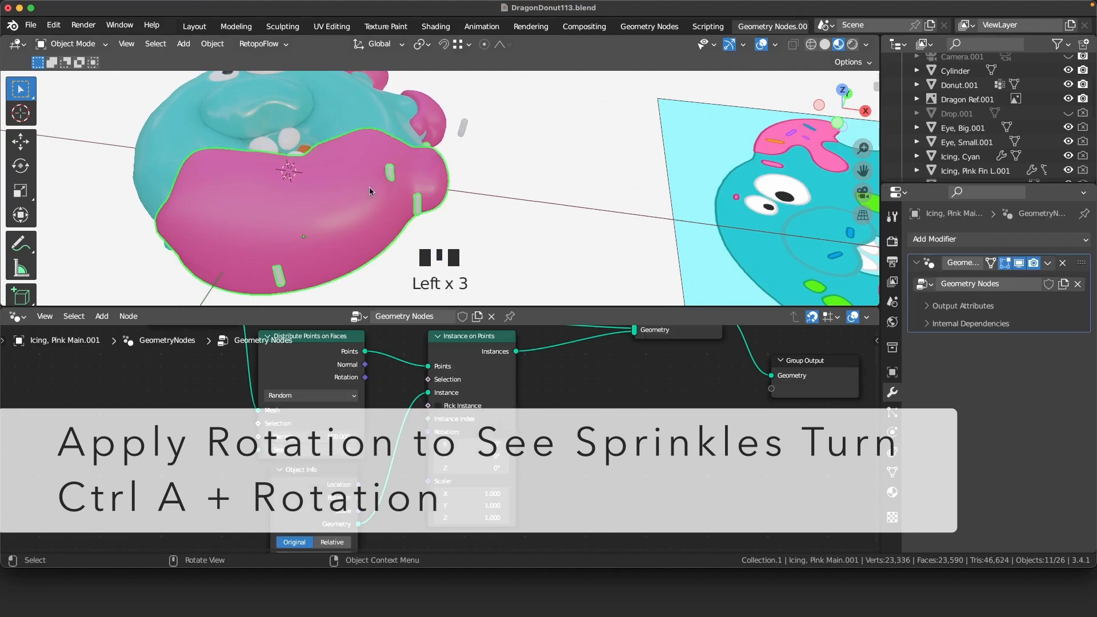
click(465, 131)
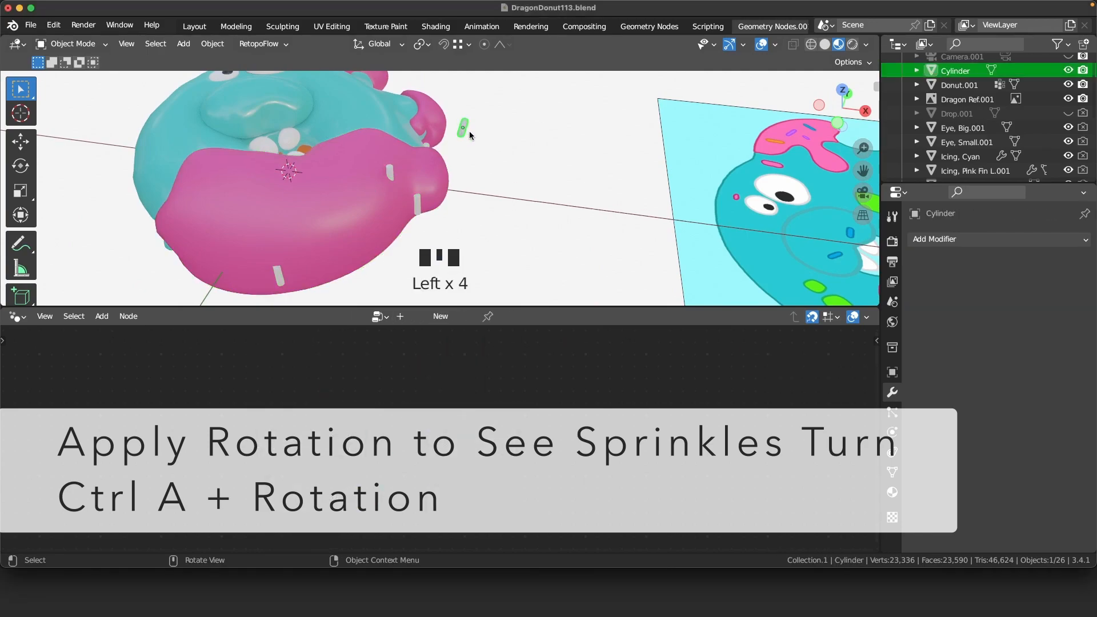
key(ctrl+a)
click(463, 118)
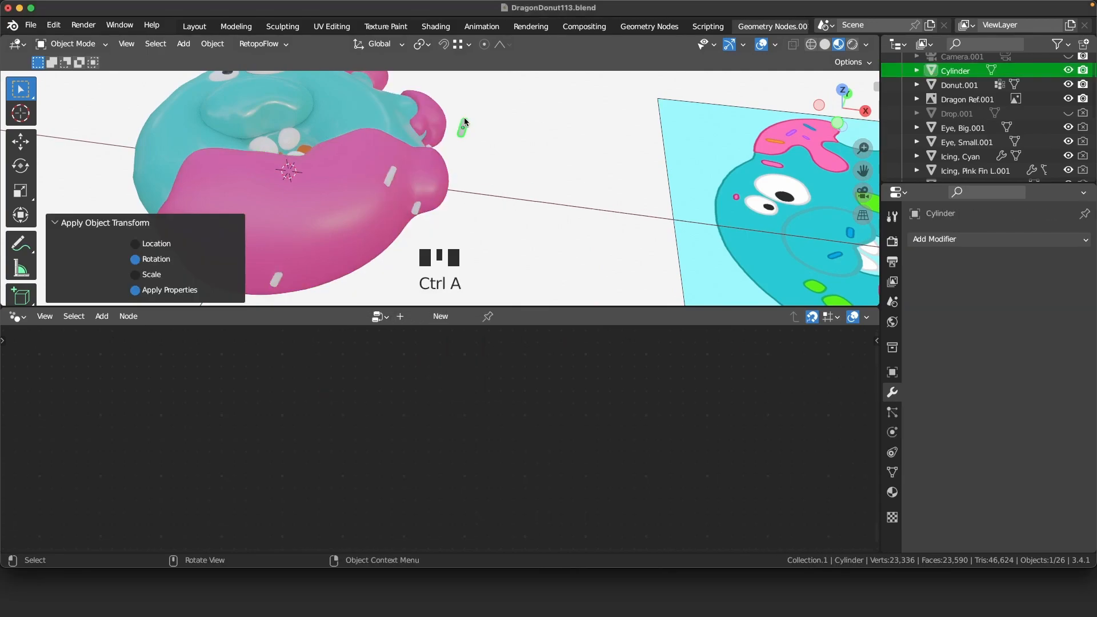
Set the Density of the main pink icing's Distribute Points on Faces node to 3150.
click(349, 228)
middle_drag(349, 228, 546, 257)
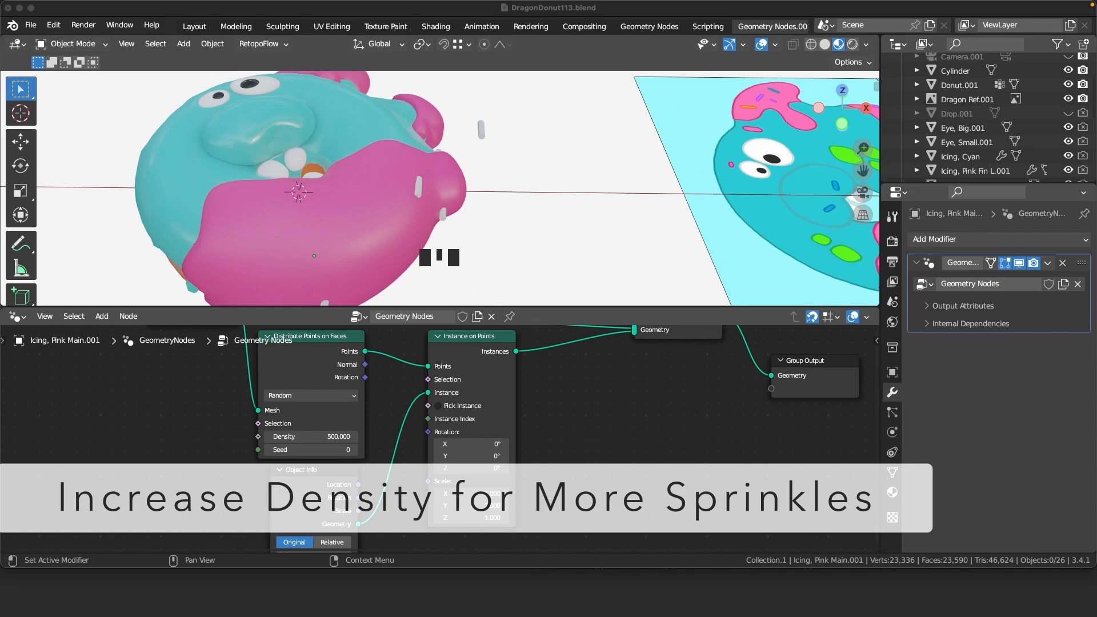
click(330, 437)
text(3150)
key(Return)
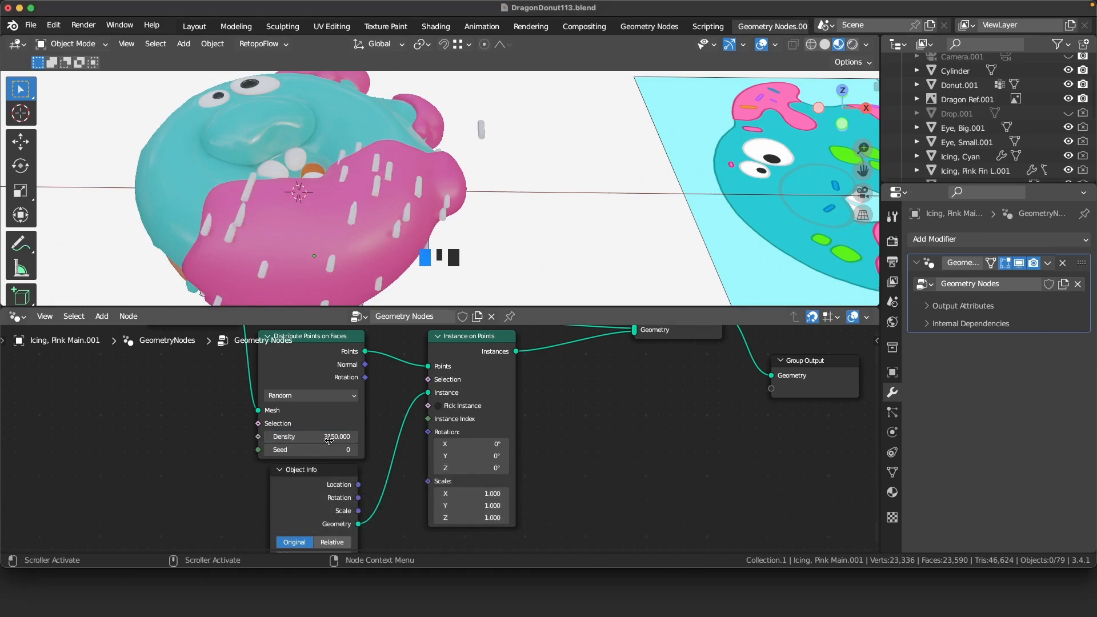
Space out the nodes and connect the Rotation output of Distribute Points on Faces to the Rotation input of Instance on Points.
middle_drag(400, 189, 400, 247)
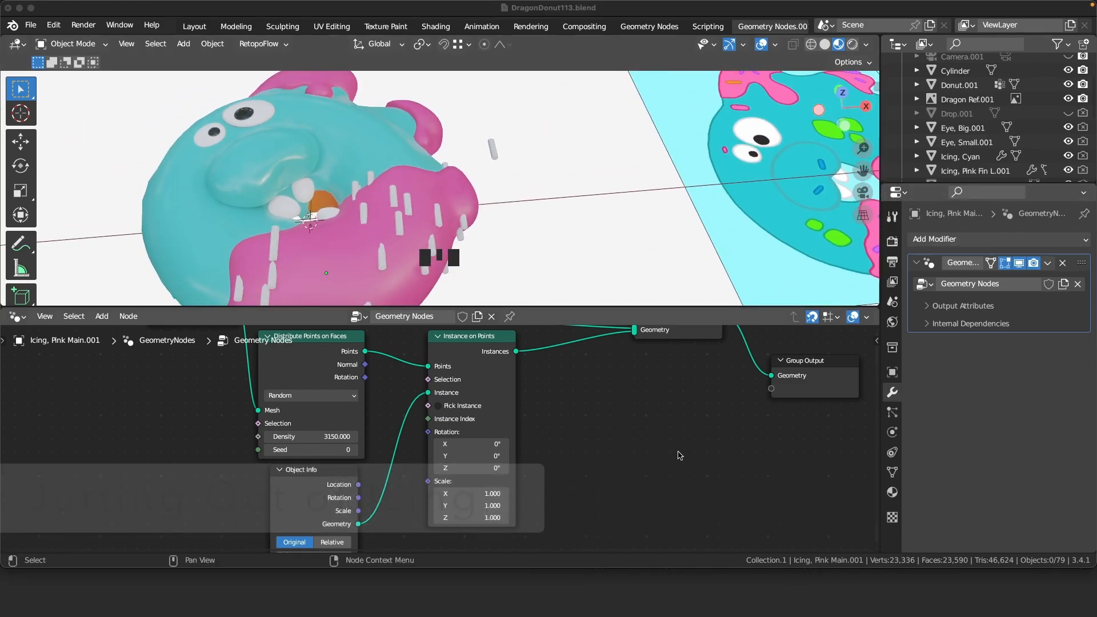
scroll(679, 455, down, 3)
drag(464, 364, 543, 373)
drag(807, 396, 609, 361)
drag(700, 398, 779, 399)
drag(555, 374, 612, 371)
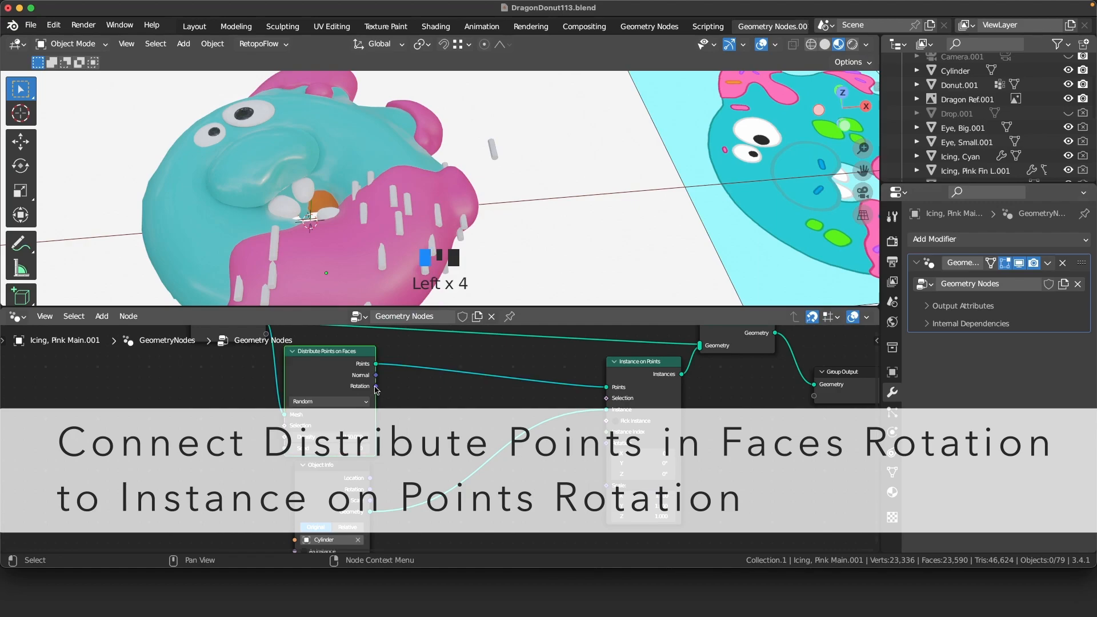
drag(375, 387, 604, 443)
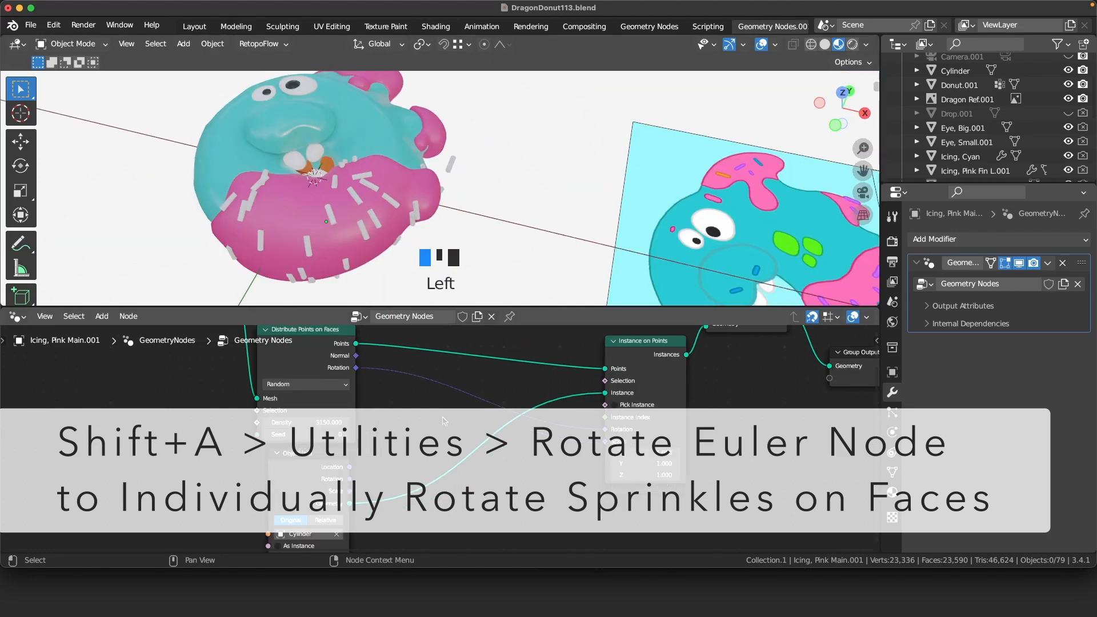
Insert a Rotate Euler node into the rotation link and set it to Local with a Z rotation of 63.8°.
key(shift+a)
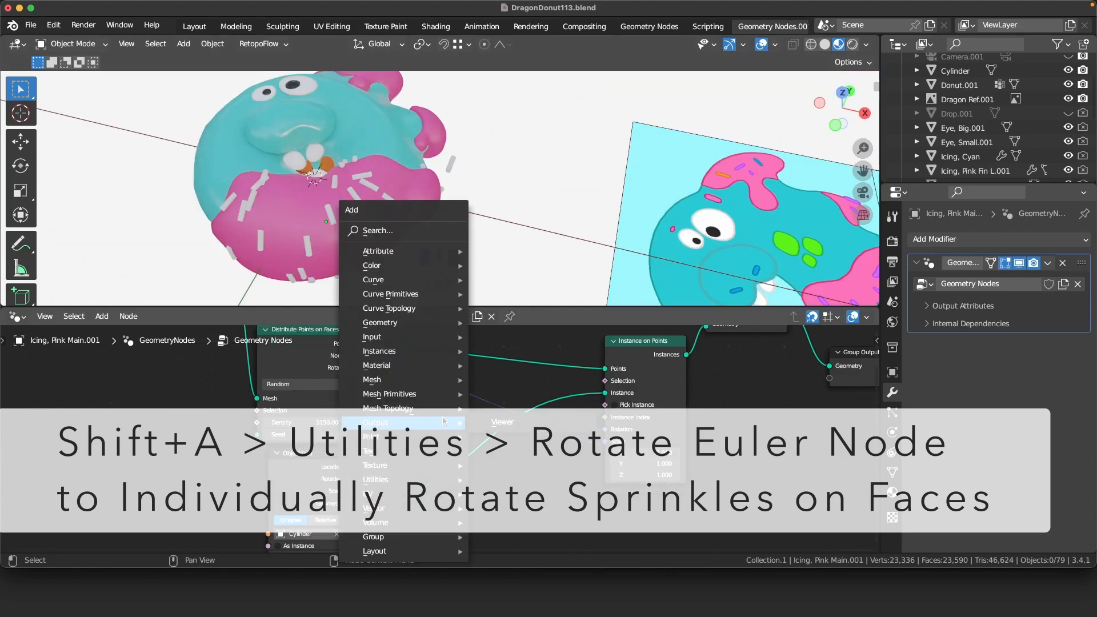
mouse_move(441, 482)
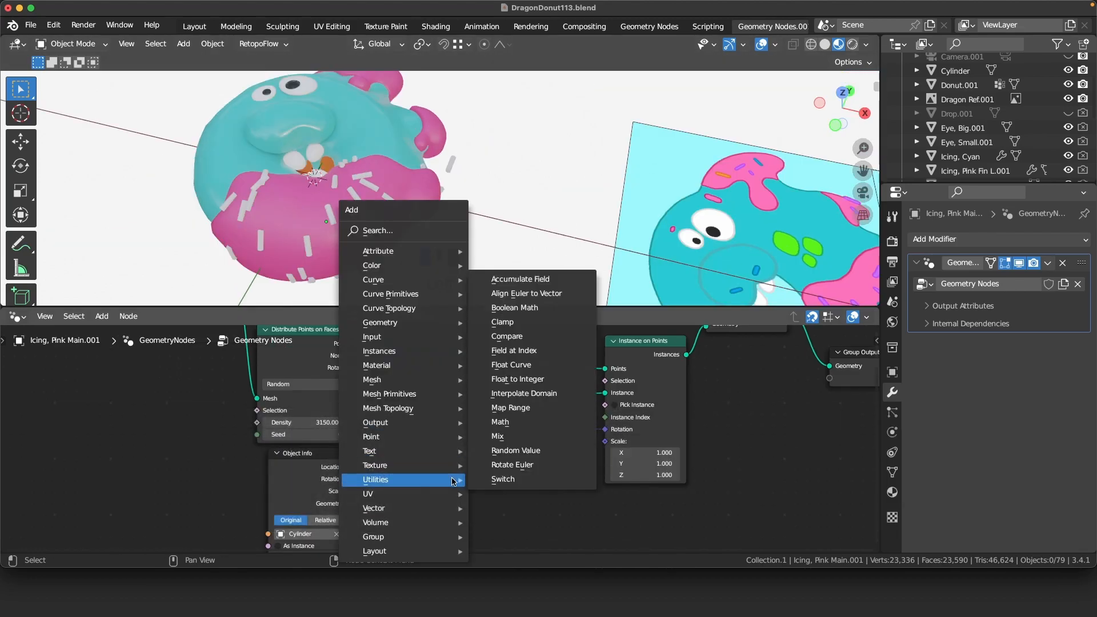
click(512, 465)
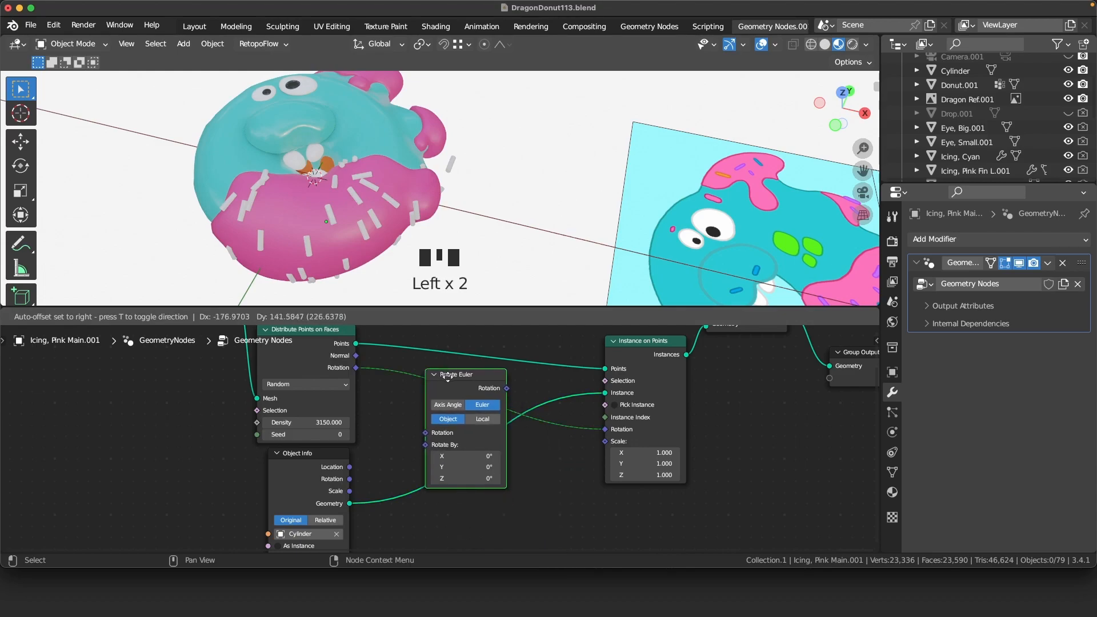
click(449, 379)
drag(463, 375, 466, 380)
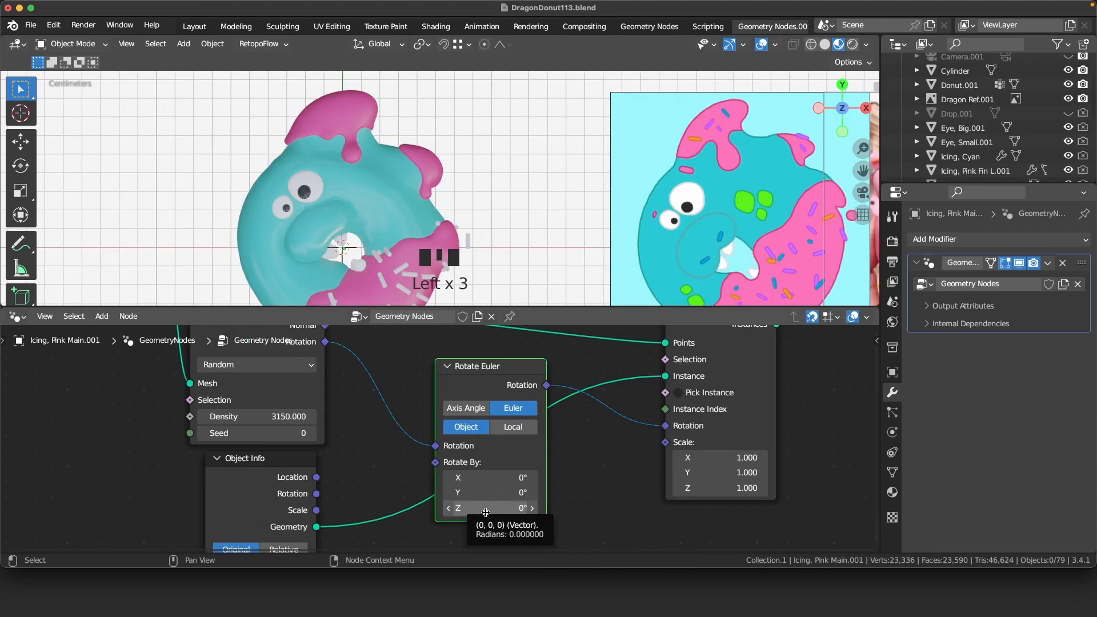
drag(480, 508, 503, 508)
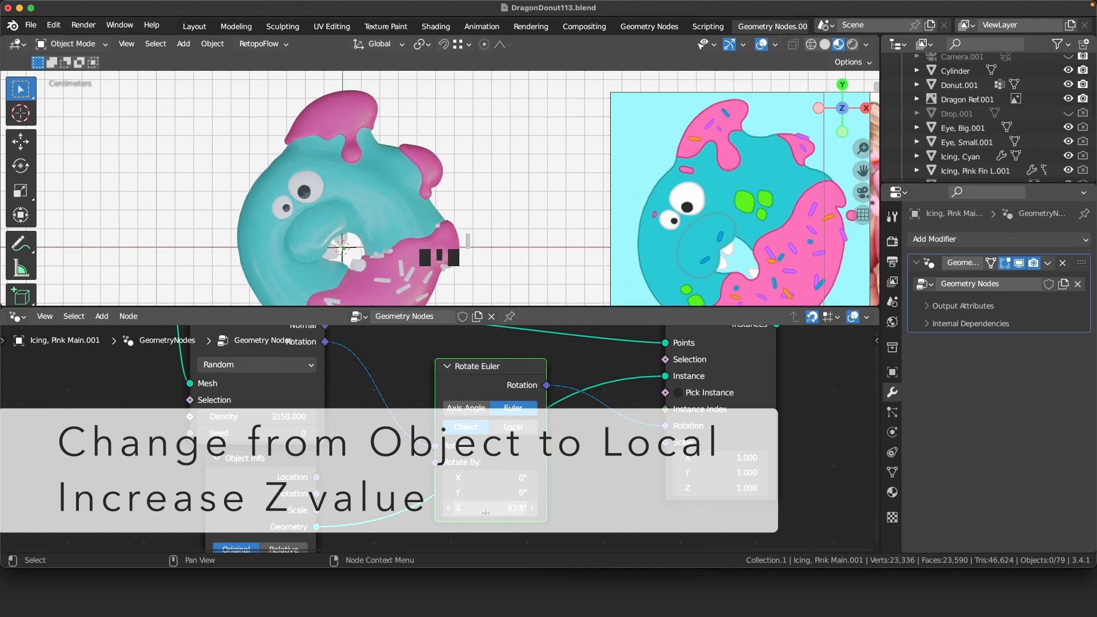
click(514, 427)
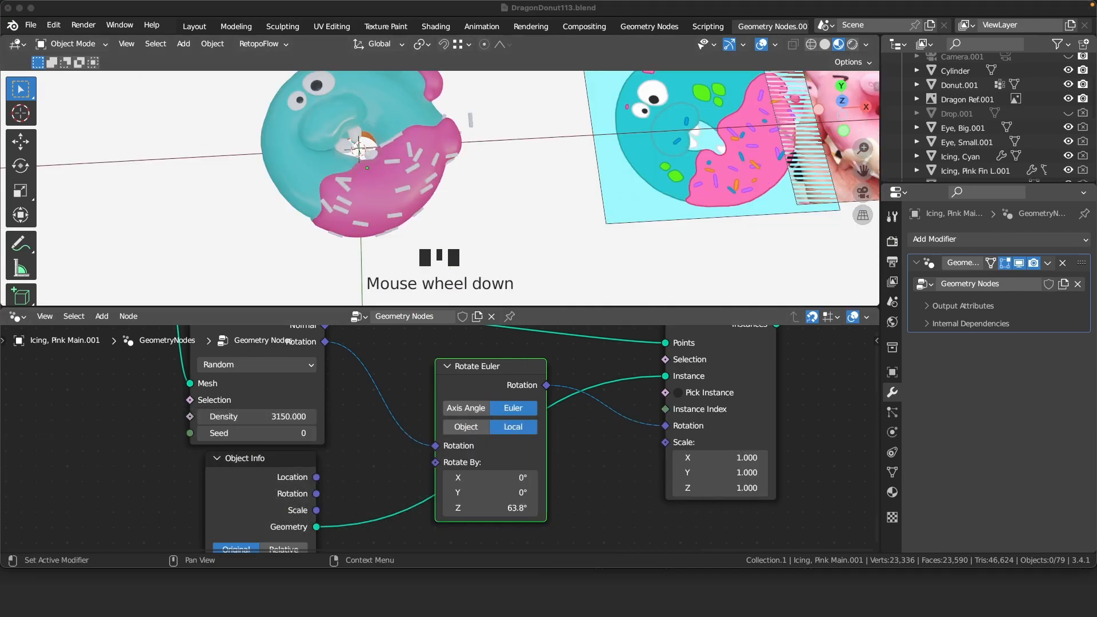
Move the Object Info node above the Rotate Euler node to free the space beneath Distribute Points on Faces.
scroll(480, 438, down, 4)
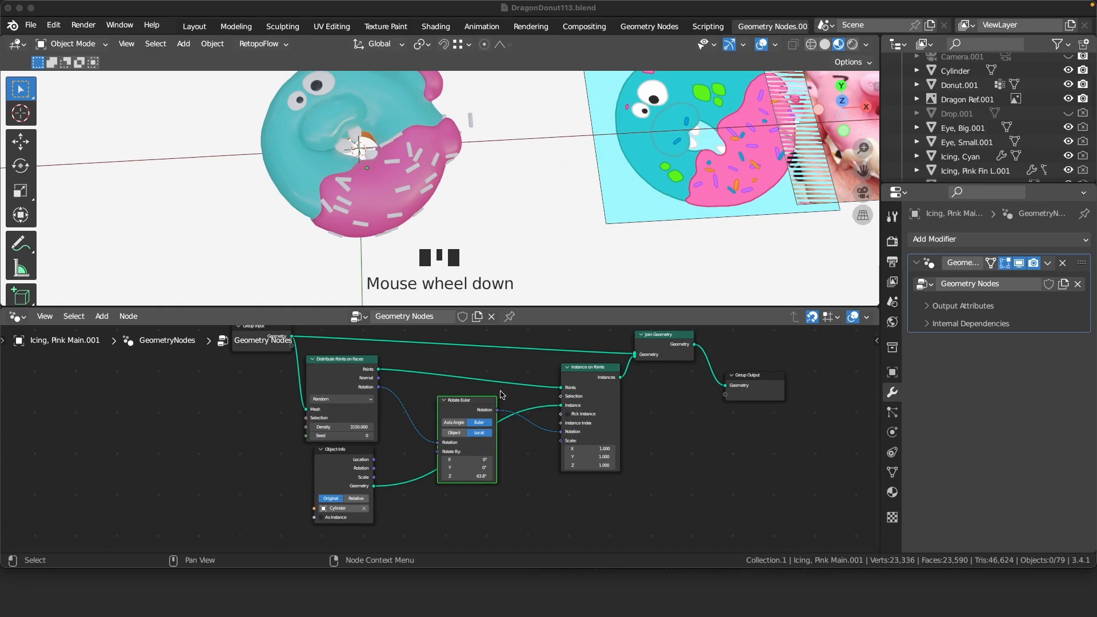
scroll(500, 395, down, 3)
drag(347, 507, 447, 390)
scroll(443, 394, up, 2)
click(517, 508)
middle_drag(517, 509, 580, 392)
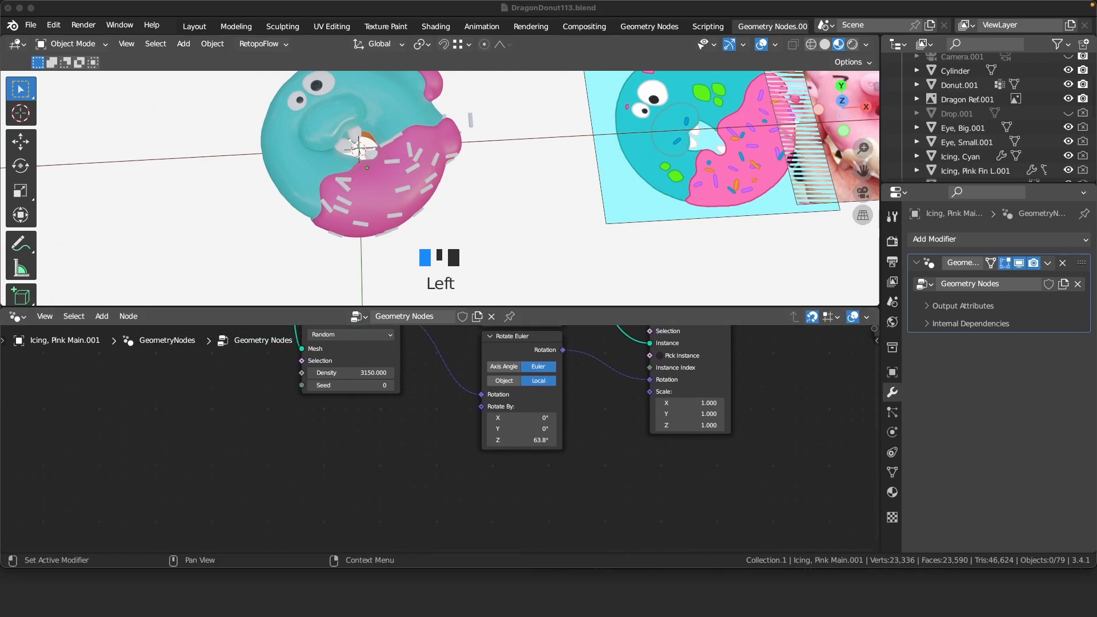
Add a Random Value node below the Distribute Points on Faces node.
click(102, 316)
click(126, 300)
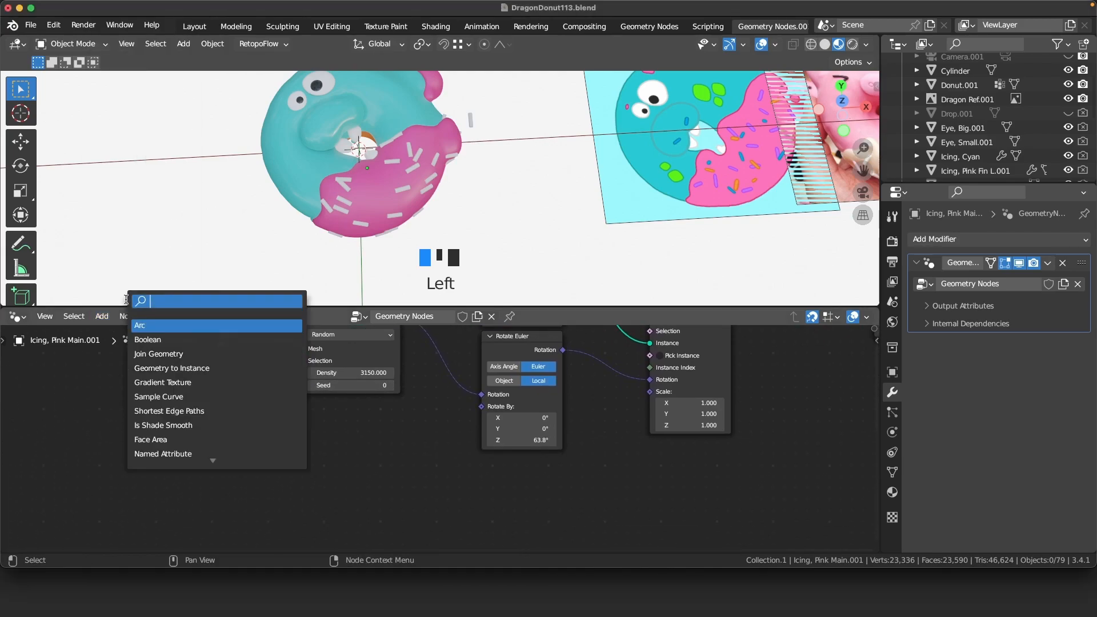
text(ra)
click(159, 368)
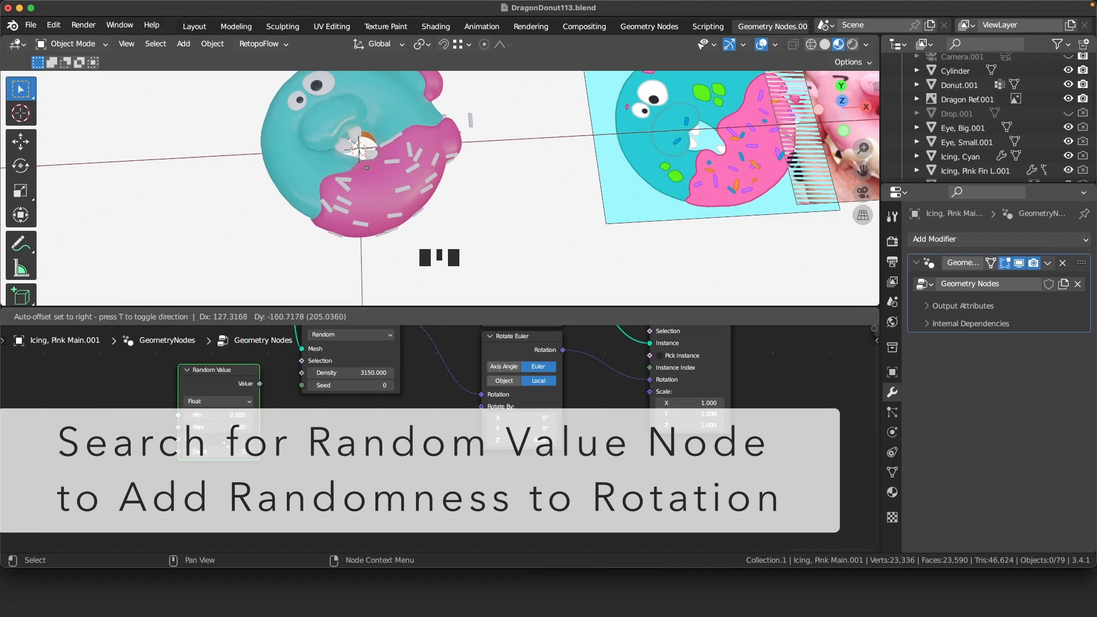
click(364, 490)
scroll(440, 437, up, 1)
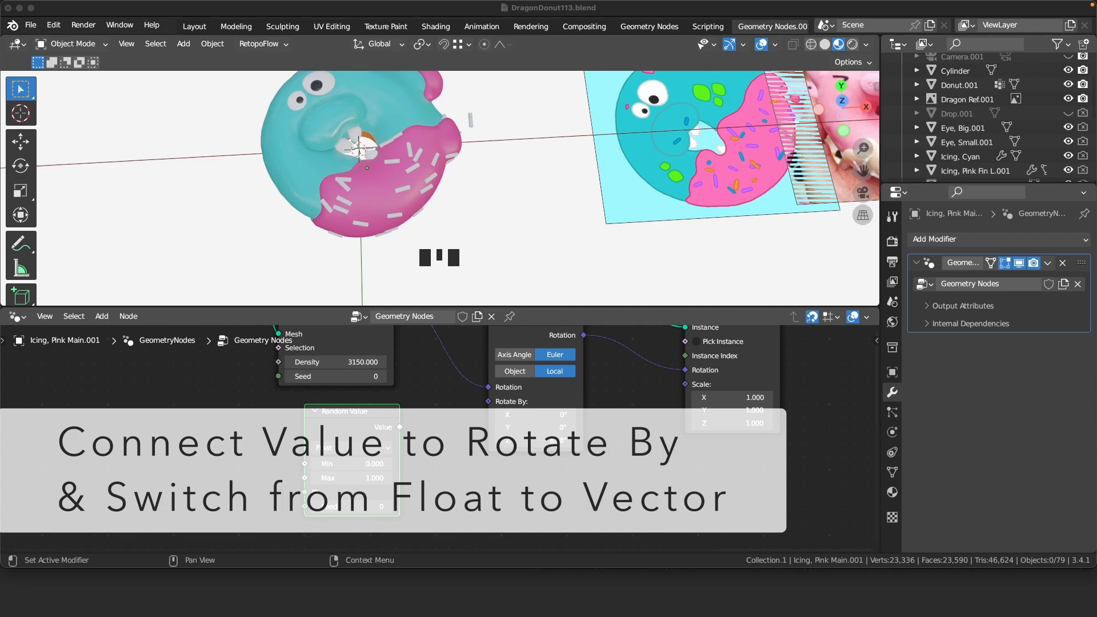
Connect the Random Value output to Rotate By on the Rotate Euler node and switch its data type to Vector.
drag(400, 427, 488, 402)
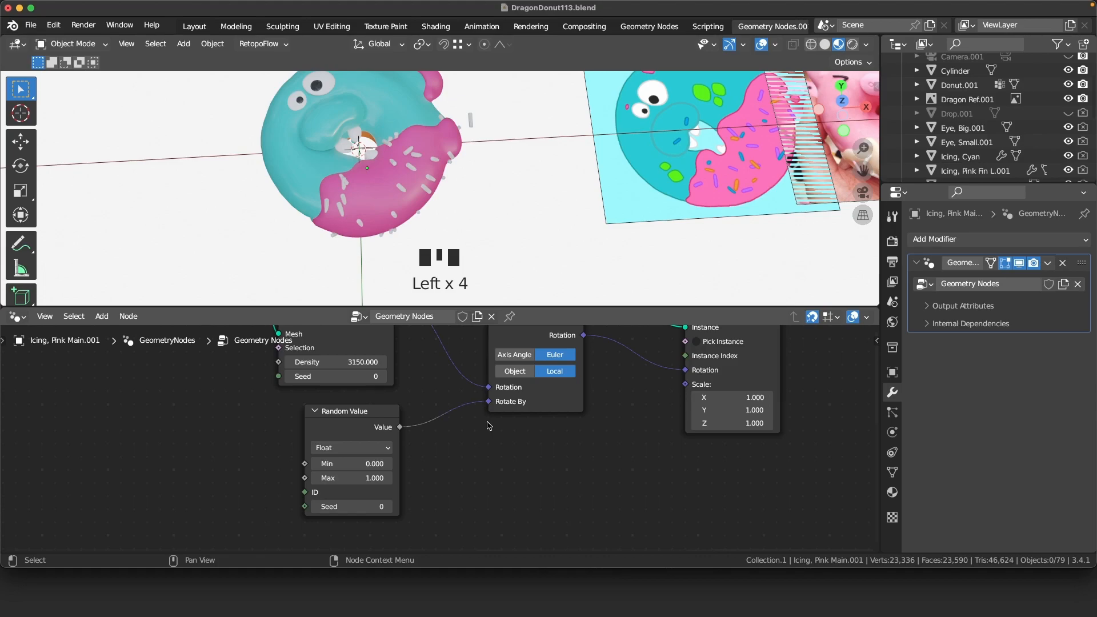
drag(361, 448, 350, 489)
middle_drag(434, 450, 436, 398)
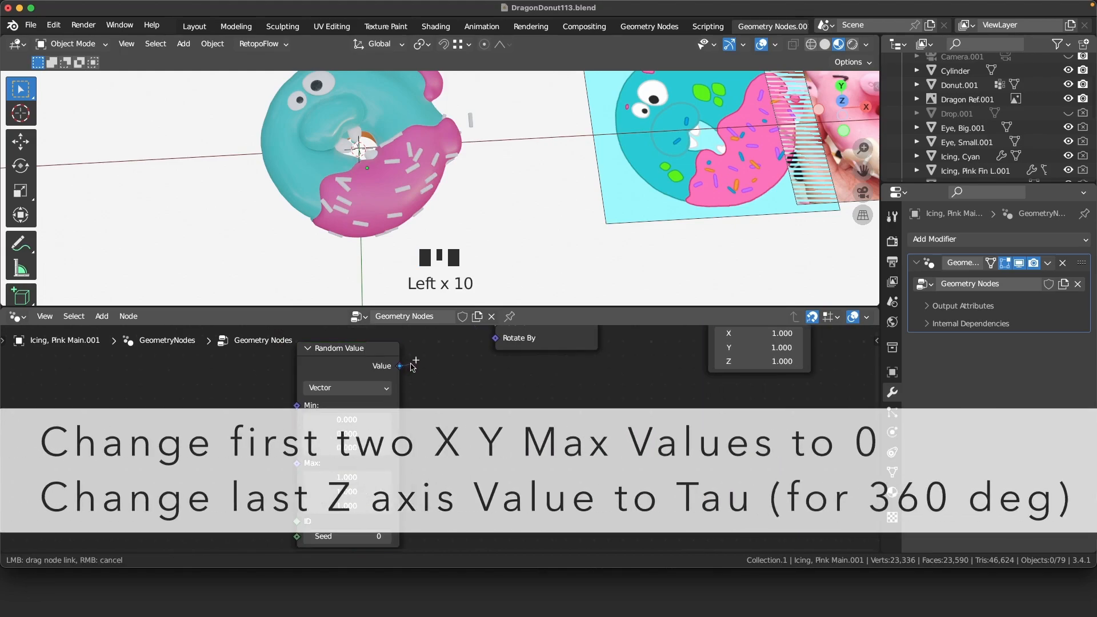
middle_drag(437, 398, 464, 400)
Set the Random Value node's Max X and Y to 0 and Max Z to tau.
scroll(464, 400, up, 5)
middle_drag(440, 452, 457, 394)
click(379, 429)
text(0)
key(Return)
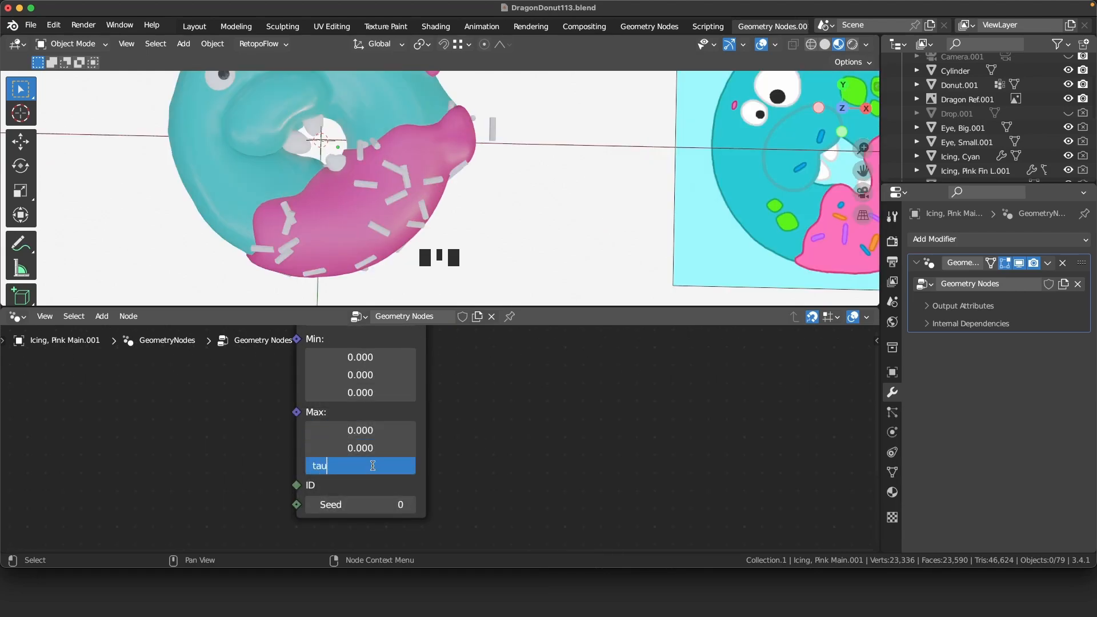
key(Return)
Switch the main pink icing to Weight Paint mode and disable its Geometry Nodes modifier in the viewport.
scroll(483, 422, down, 4)
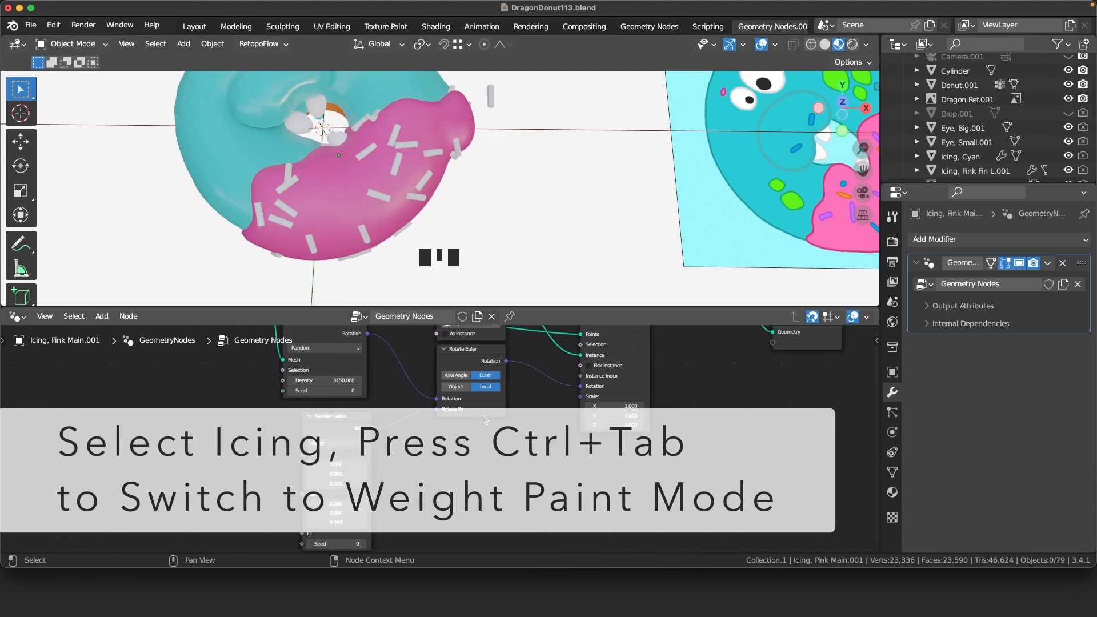
scroll(484, 421, up, 2)
click(337, 192)
key(ctrl+Tab)
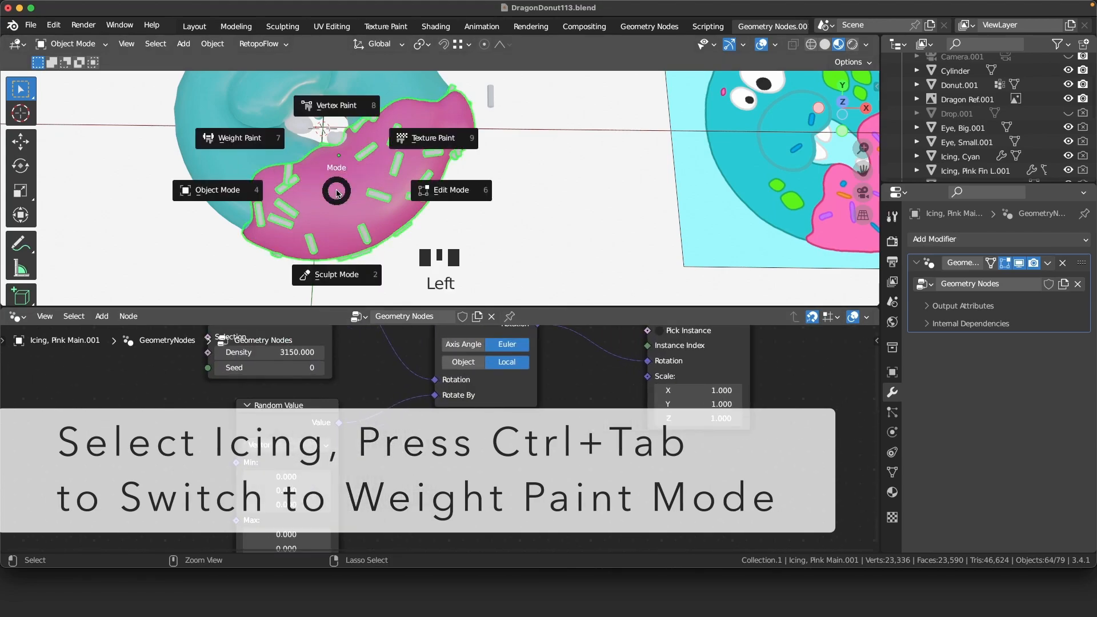
click(257, 144)
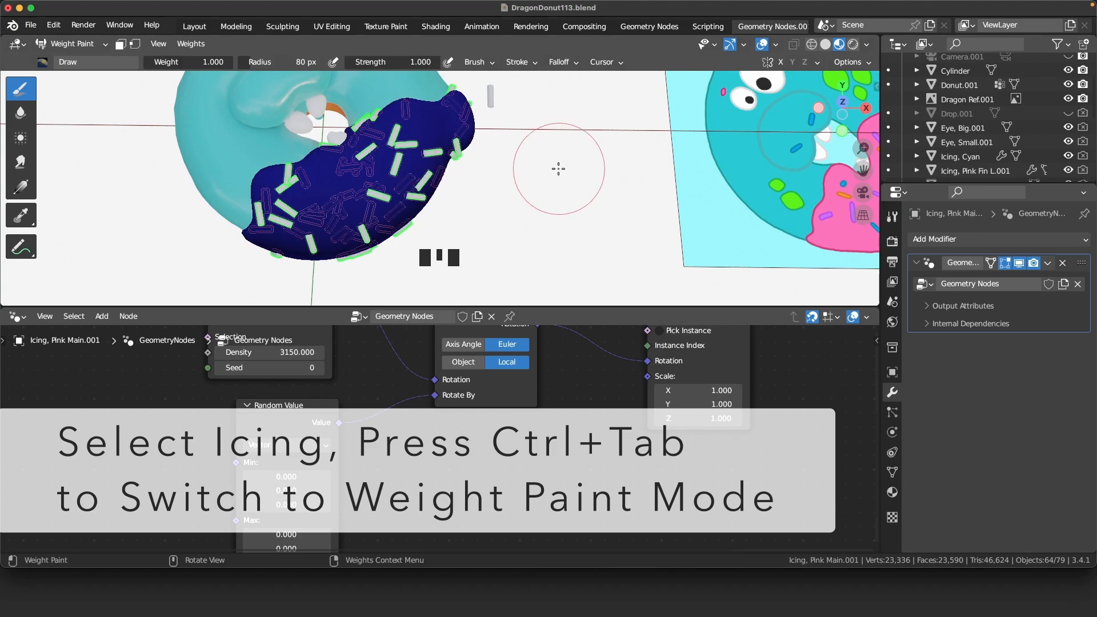
click(1020, 269)
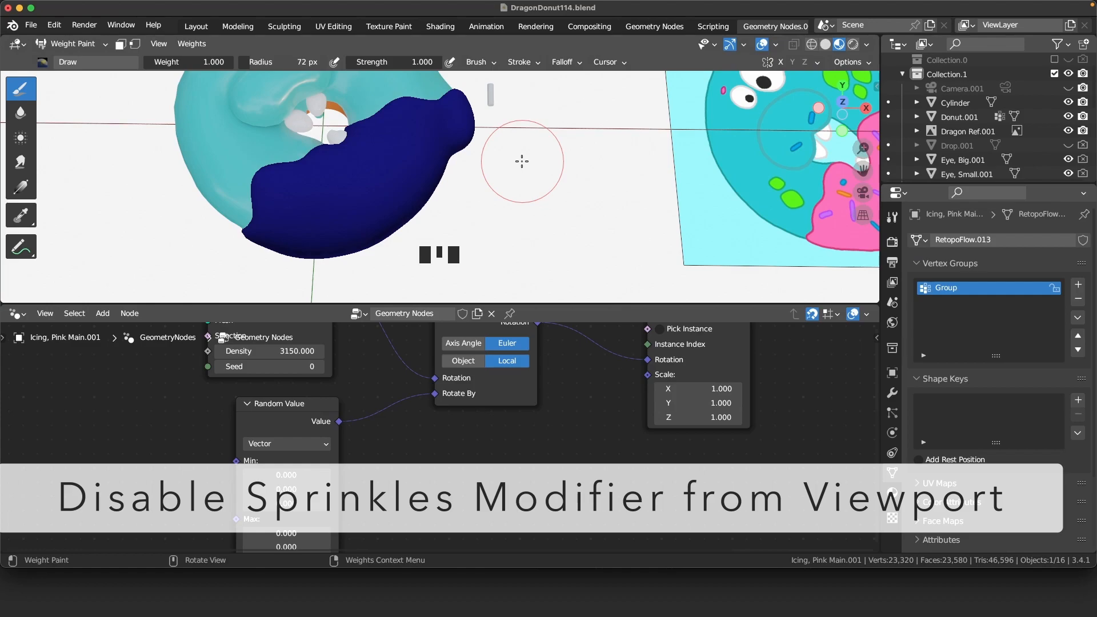
Paint full weight over the front face of the pink icing, reducing the brush radius to 36 px for the narrower areas.
key(bracketleft)
key(bracketleft)
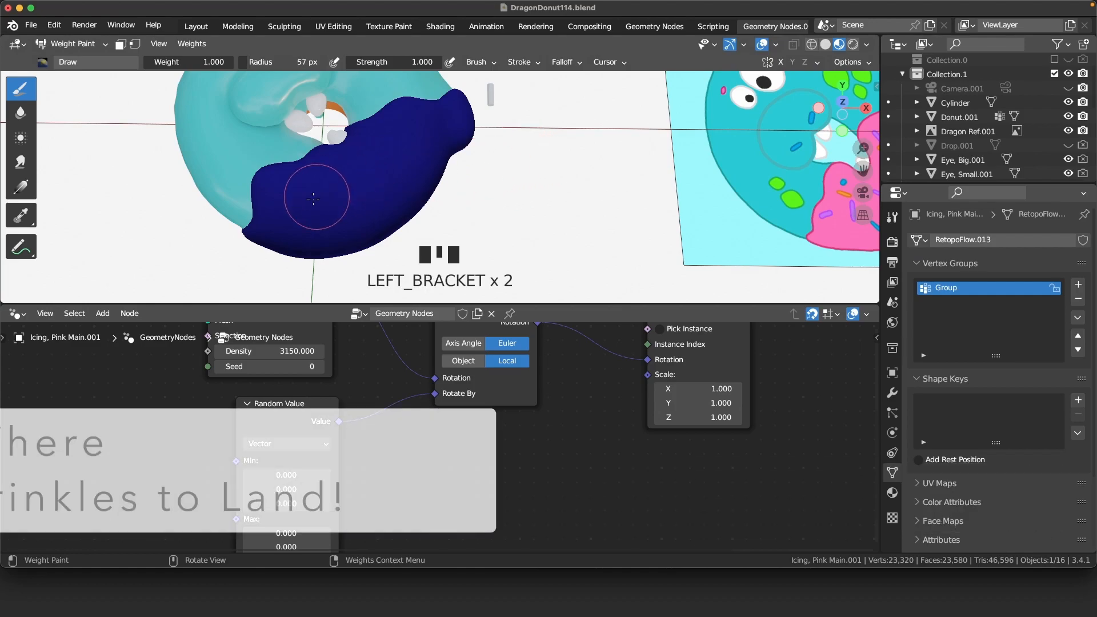
mouse_move(294, 199)
mouse_down()
mouse_move(444, 126)
mouse_move(400, 189)
mouse_move(404, 173)
mouse_move(323, 224)
mouse_move(391, 201)
mouse_up()
mouse_move(504, 176)
middle_down()
mouse_move(636, 104)
mouse_move(654, 110)
middle_up()
key(bracketleft)
key(bracketleft)
key(bracketleft)
key(bracketleft)
drag(460, 190, 443, 179)
drag(443, 186, 466, 195)
middle_drag(443, 170, 516, 181)
click(514, 182)
click(492, 186)
drag(459, 172, 449, 160)
middle_drag(450, 160, 587, 139)
Paint full weight around the sides and back of the pink icing with the 36 px brush, leaving its edges unpainted.
drag(323, 137, 339, 158)
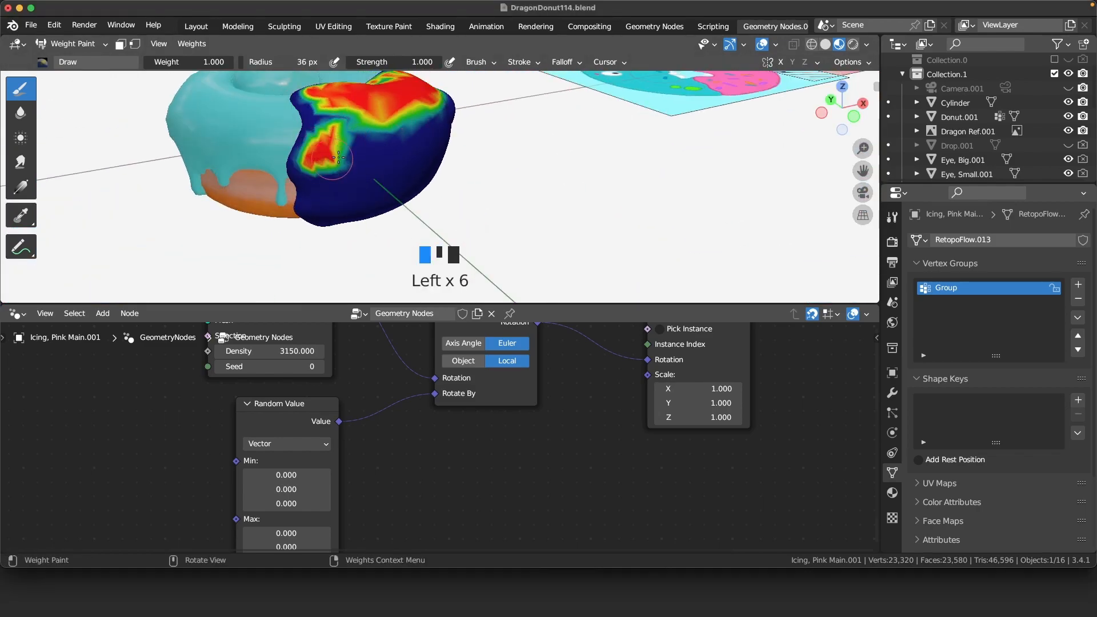
middle_drag(325, 185, 356, 108)
drag(355, 109, 343, 104)
middle_drag(365, 131, 379, 193)
drag(379, 193, 399, 172)
mouse_move(399, 172)
middle_down()
mouse_move(377, 111)
mouse_move(374, 134)
middle_up()
drag(374, 134, 370, 151)
mouse_move(400, 157)
middle_down()
mouse_move(498, 238)
mouse_move(452, 150)
middle_up()
mouse_move(403, 117)
mouse_down()
mouse_move(427, 118)
mouse_move(387, 147)
mouse_up()
middle_drag(486, 231, 522, 127)
mouse_move(311, 120)
mouse_down()
mouse_move(320, 160)
mouse_move(380, 169)
mouse_up()
mouse_move(411, 188)
middle_down()
mouse_move(551, 86)
mouse_move(529, 111)
middle_up()
shift+middle_drag(503, 126, 515, 151)
drag(448, 137, 446, 197)
drag(457, 200, 483, 154)
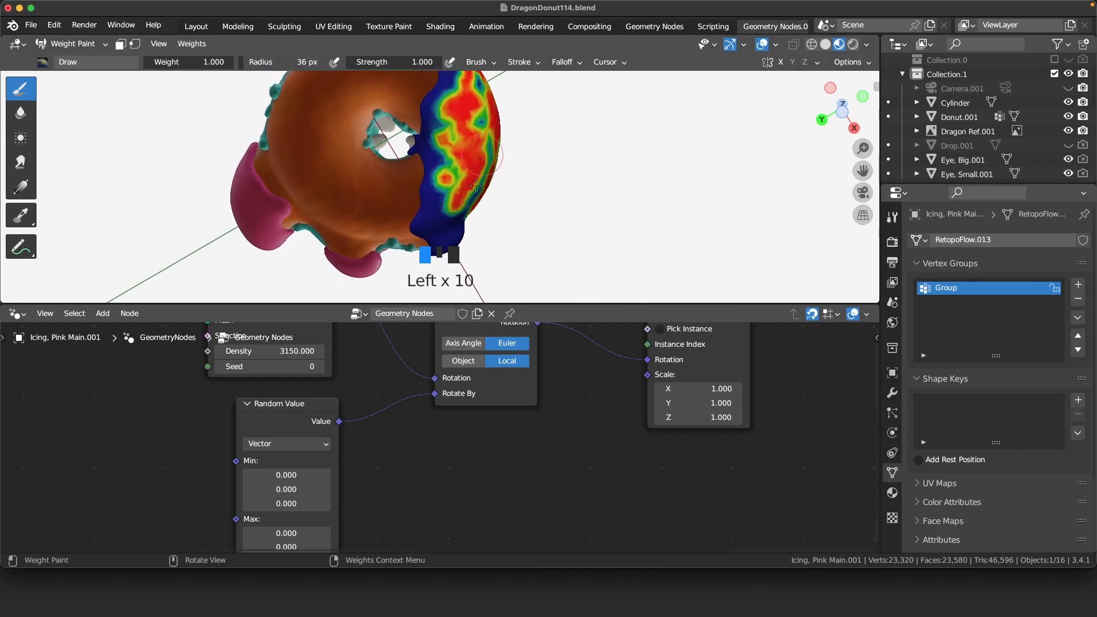
middle_drag(483, 155, 474, 154)
drag(474, 149, 486, 137)
mouse_move(486, 137)
middle_down()
mouse_move(495, 255)
mouse_move(407, 312)
middle_up()
drag(428, 102, 432, 109)
mouse_move(451, 114)
middle_down()
mouse_move(544, 166)
mouse_move(612, 158)
middle_up()
drag(360, 165, 354, 170)
mouse_move(353, 170)
middle_down()
mouse_move(320, 191)
mouse_move(400, 200)
mouse_move(409, 180)
middle_up()
drag(486, 120, 500, 129)
mouse_move(500, 109)
middle_down()
mouse_move(516, 203)
mouse_move(516, 154)
middle_up()
Return the icing to Object Mode and enable its Geometry Nodes modifier in the viewport.
click(558, 175)
key(ctrl+Tab)
key(ctrl+Tab)
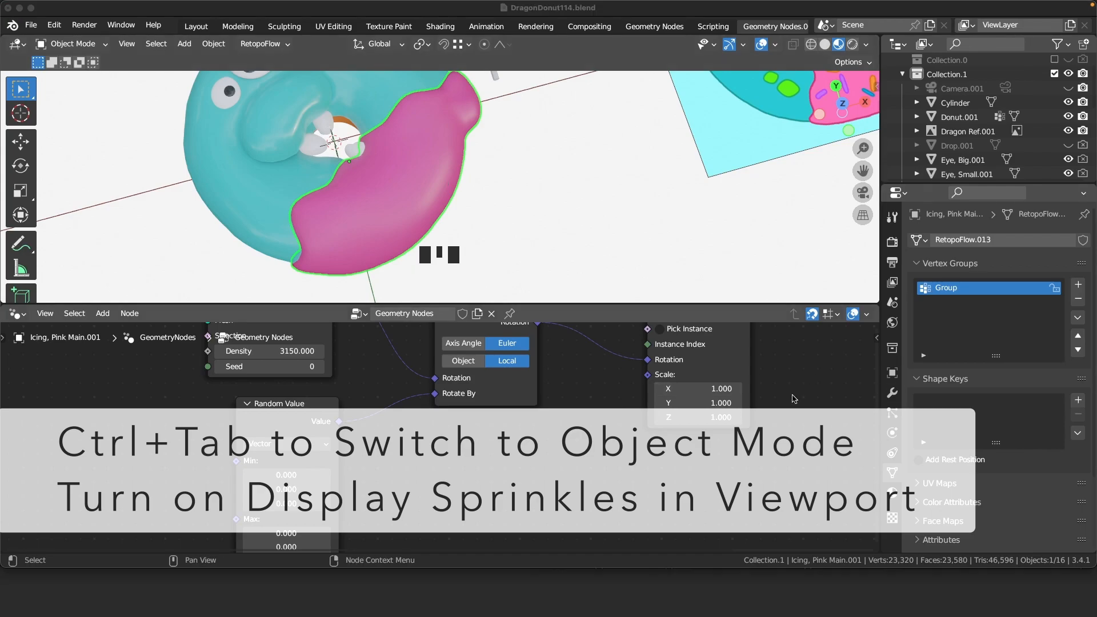
click(891, 395)
click(1019, 265)
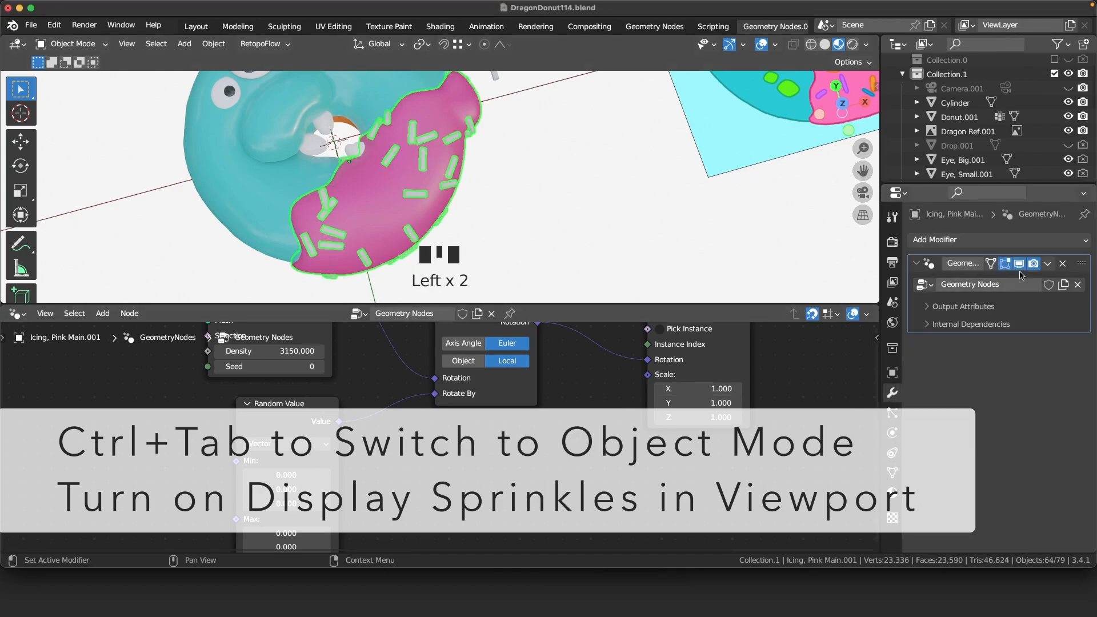
Rename the icing's painted vertex group to Sprinkles Density.
click(895, 473)
double_click(954, 288)
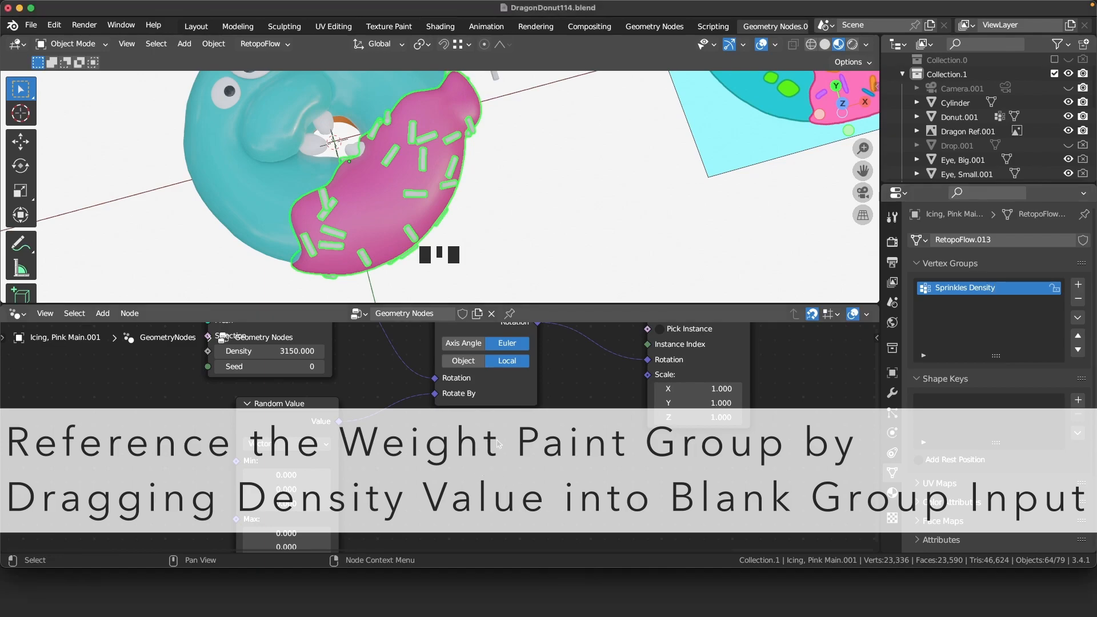
Move the Group Input node away from Distribute Points on Faces and connect the Density input to its blank socket.
middle_drag(468, 451, 492, 222)
middle_drag(446, 352, 559, 377)
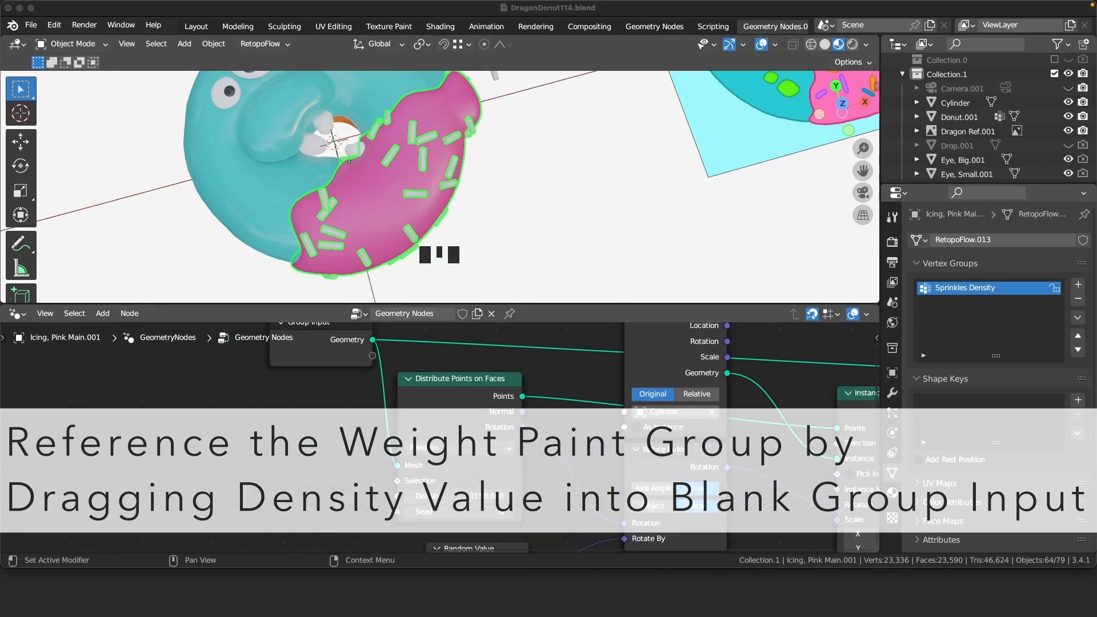
click(412, 394)
click(312, 351)
drag(316, 326, 245, 405)
scroll(432, 439, down, 1)
middle_drag(432, 440, 454, 370)
click(422, 486)
click(350, 397)
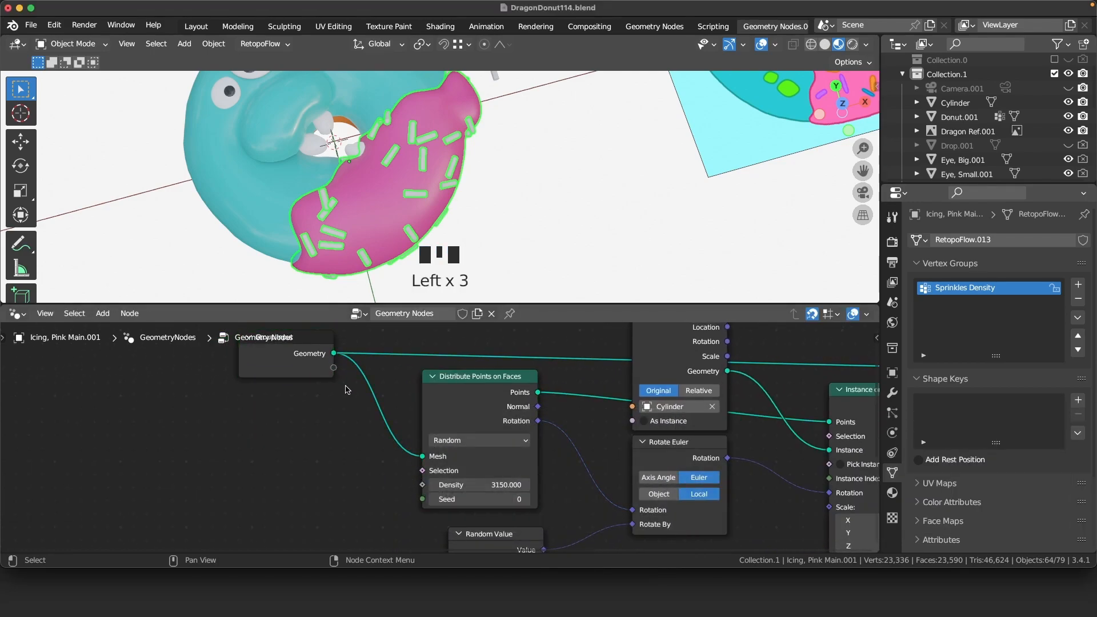
drag(421, 486, 334, 369)
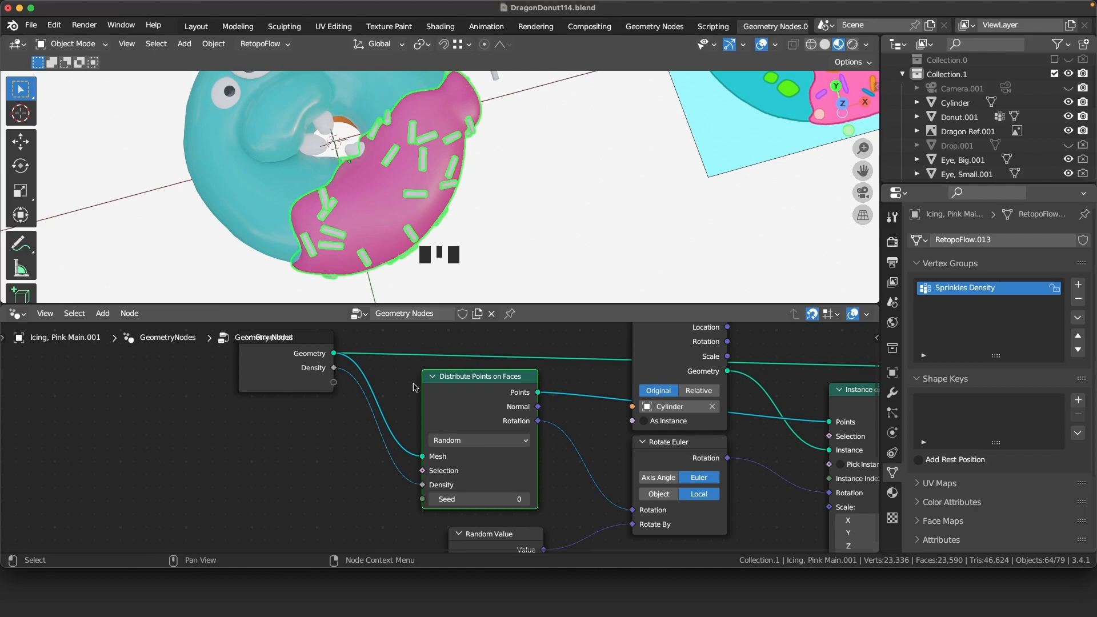
Set the Density value in the pink icing's Geometry Nodes modifier to 4000.
click(893, 393)
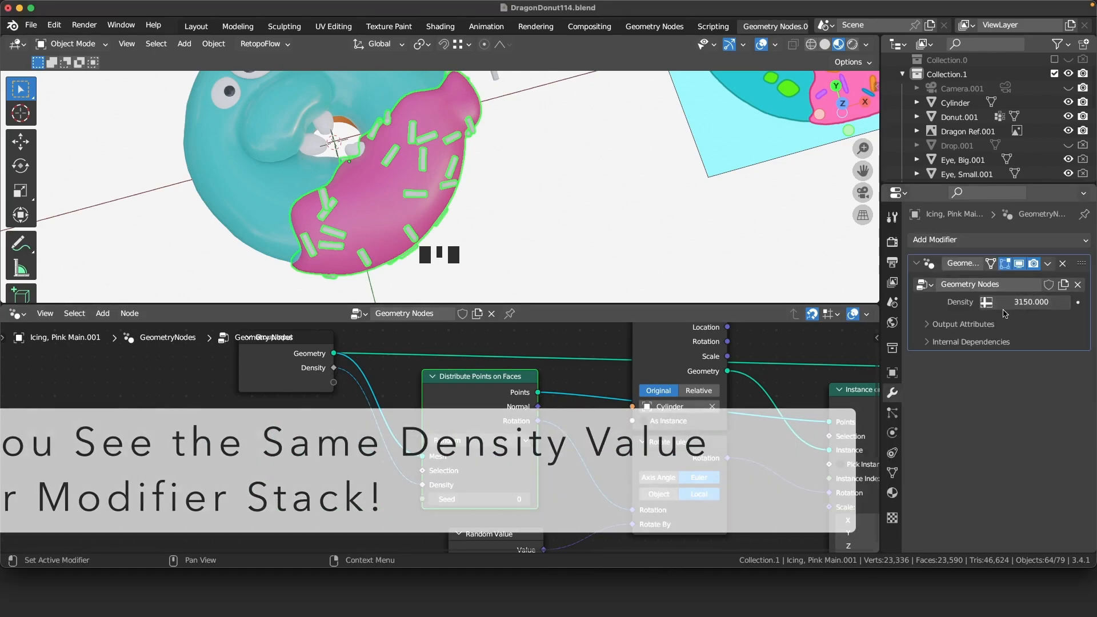
click(1027, 311)
text(4000)
key(Return)
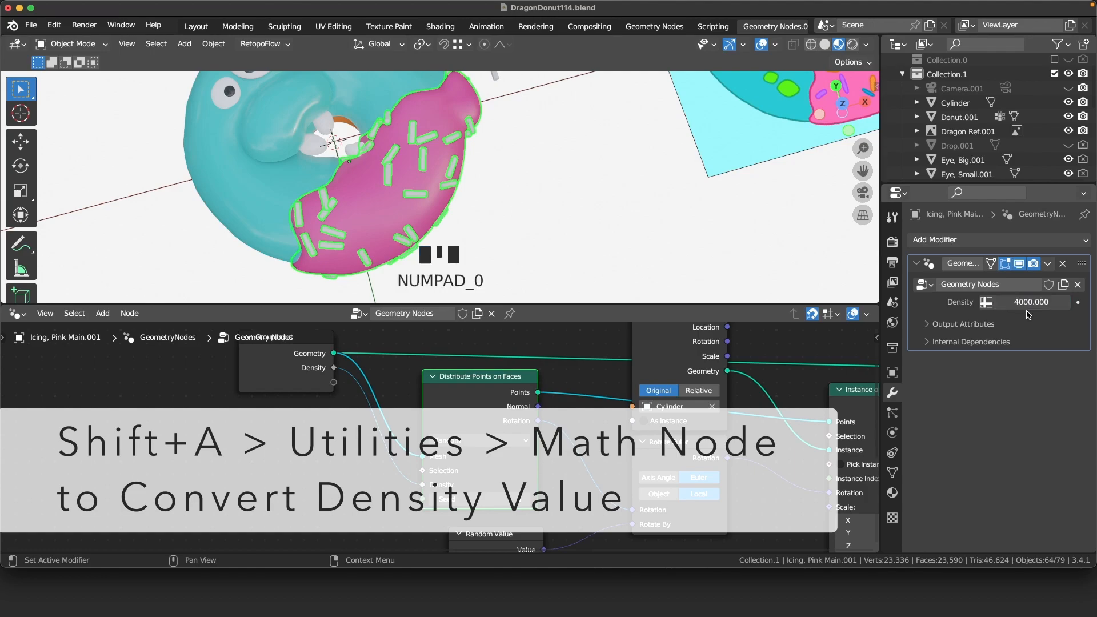
Insert a Math node on the link between the Group Input's Density and the Density socket of Distribute Points on Faces.
middle_drag(329, 422, 352, 399)
click(327, 410)
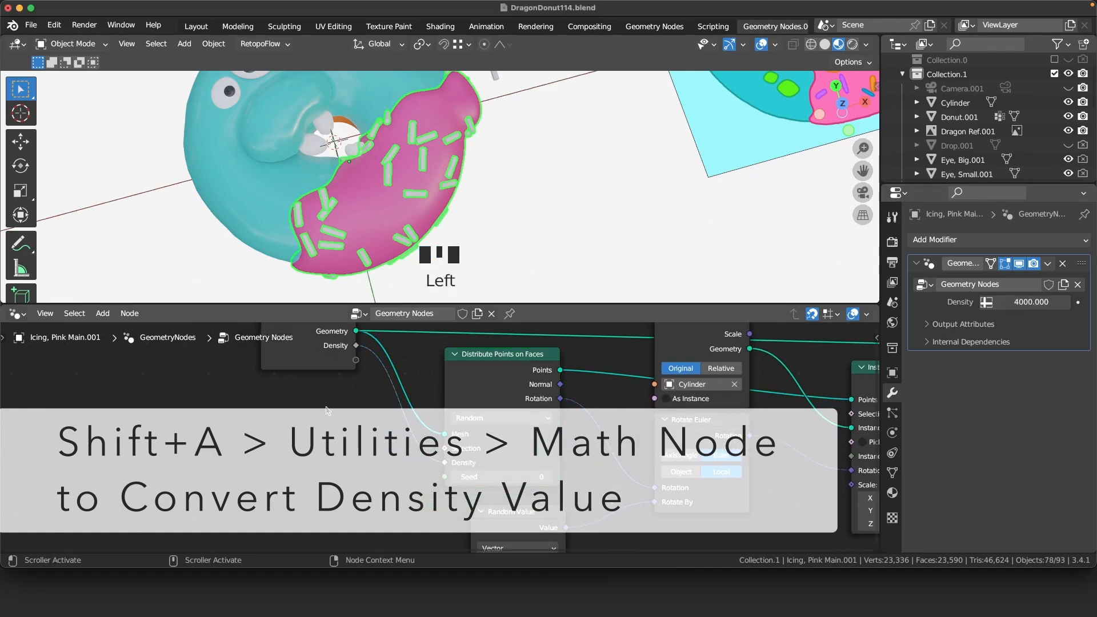
key(shift+a)
mouse_move(324, 480)
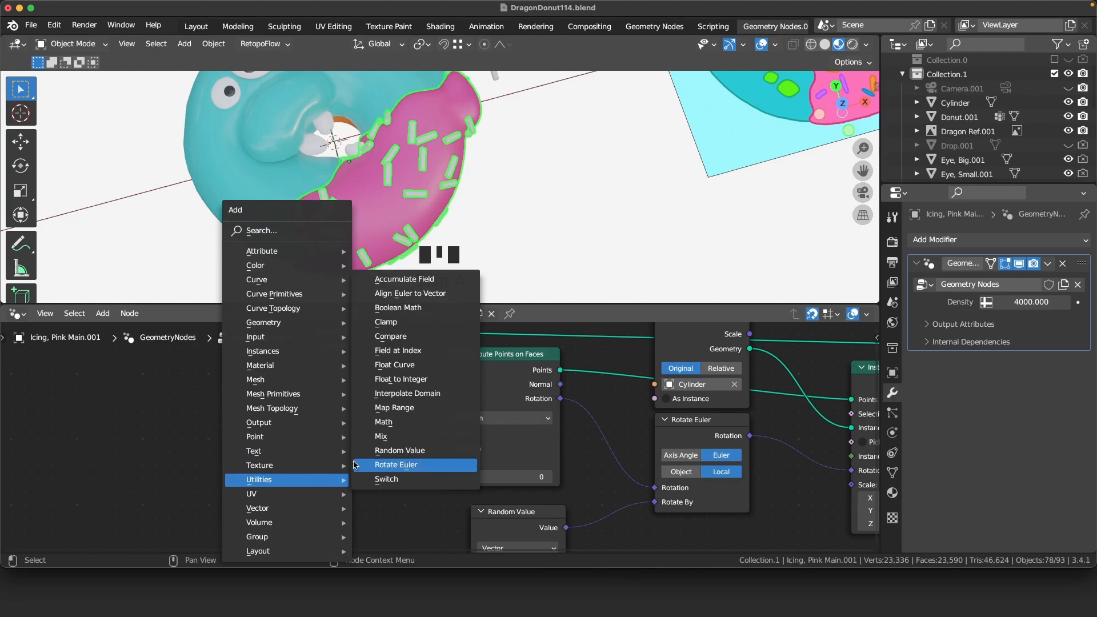
click(383, 422)
click(351, 407)
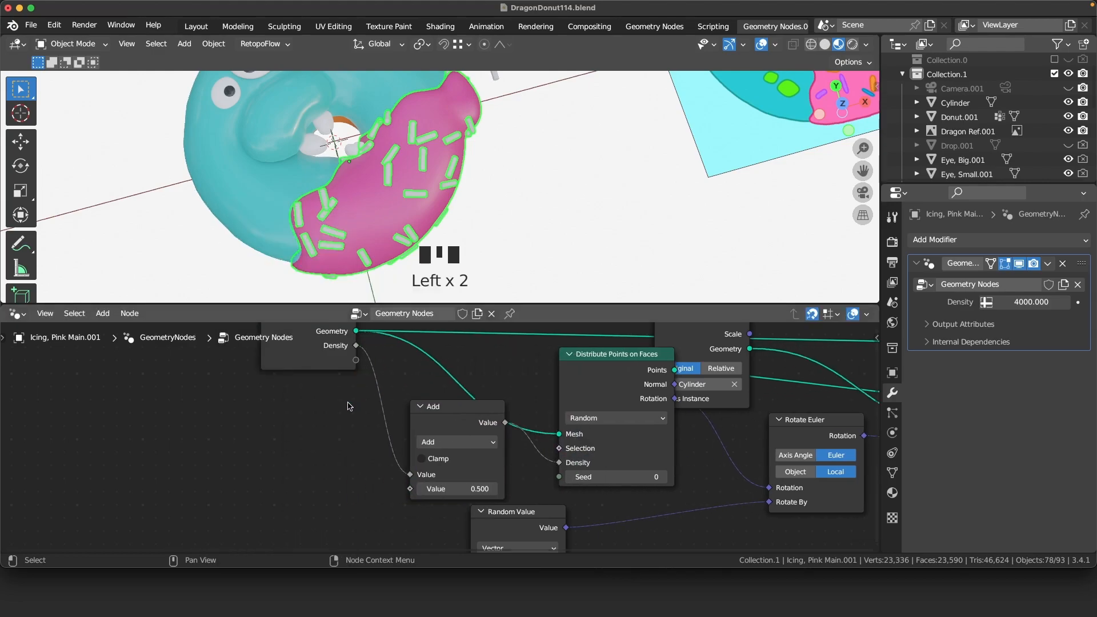
drag(449, 410, 430, 409)
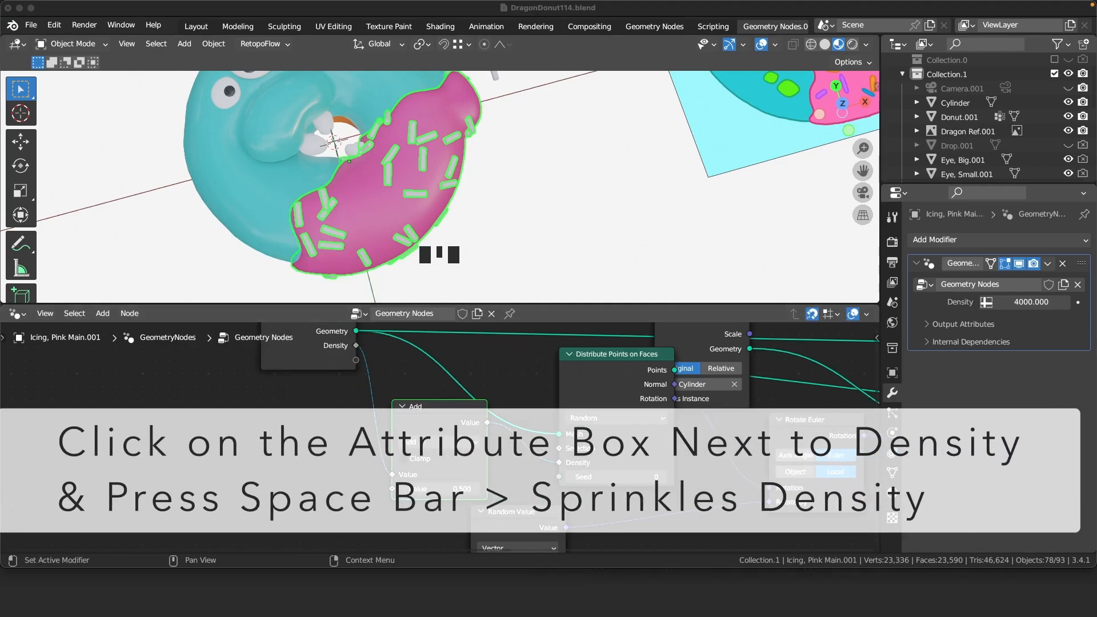
Switch the modifier's Density input to an attribute and assign the Sprinkles Density vertex group to it.
click(993, 304)
click(1007, 301)
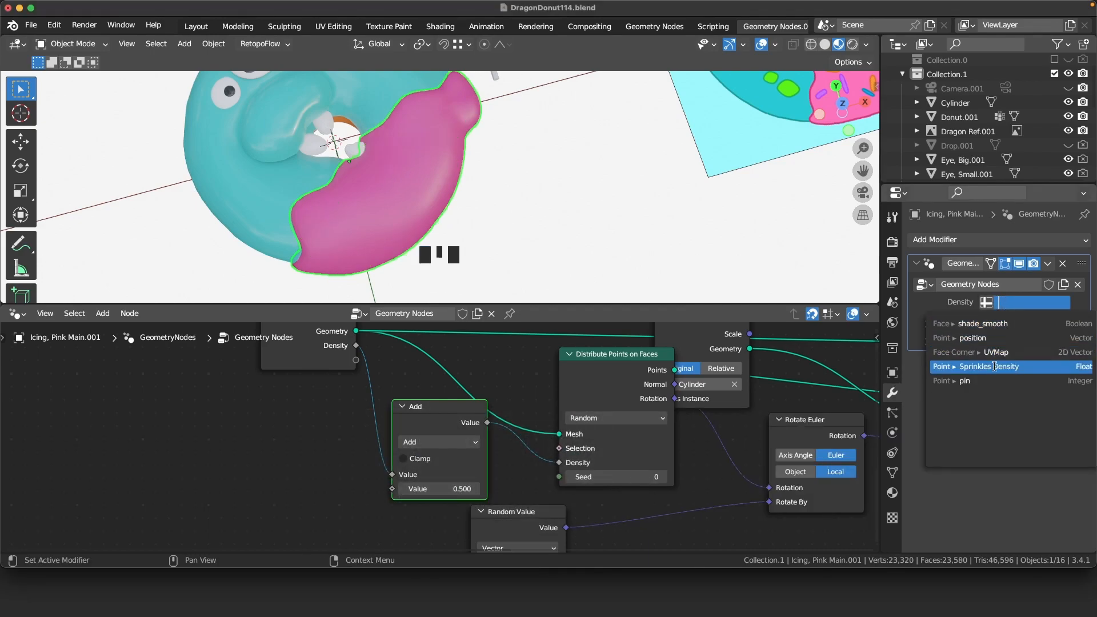
click(995, 368)
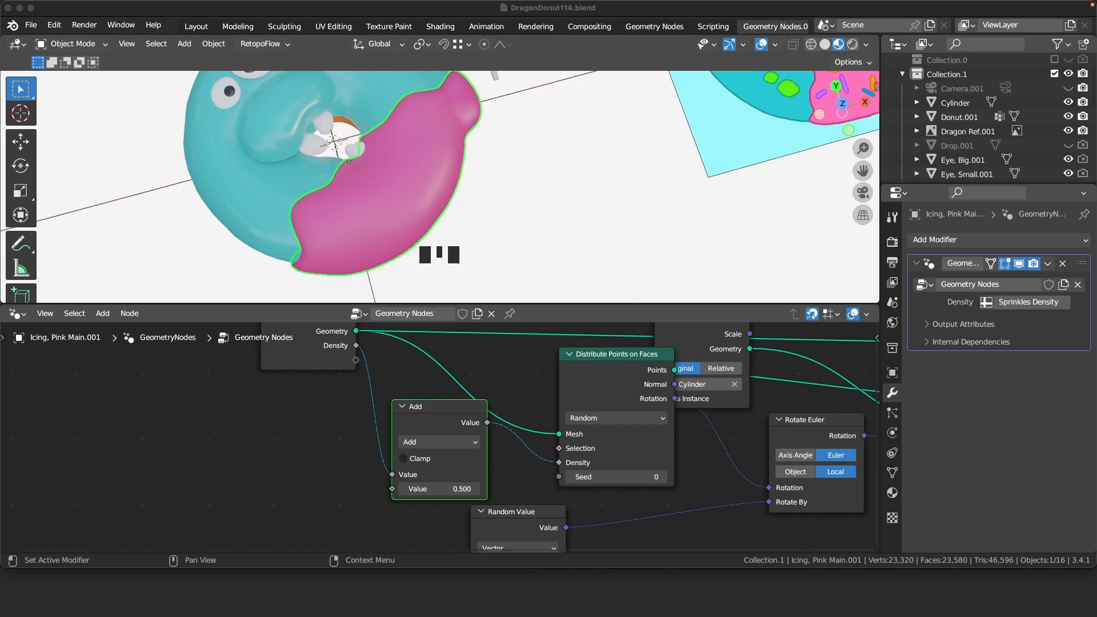
Change the Math node's operation to Multiply and set its second value to 4000.
click(437, 443)
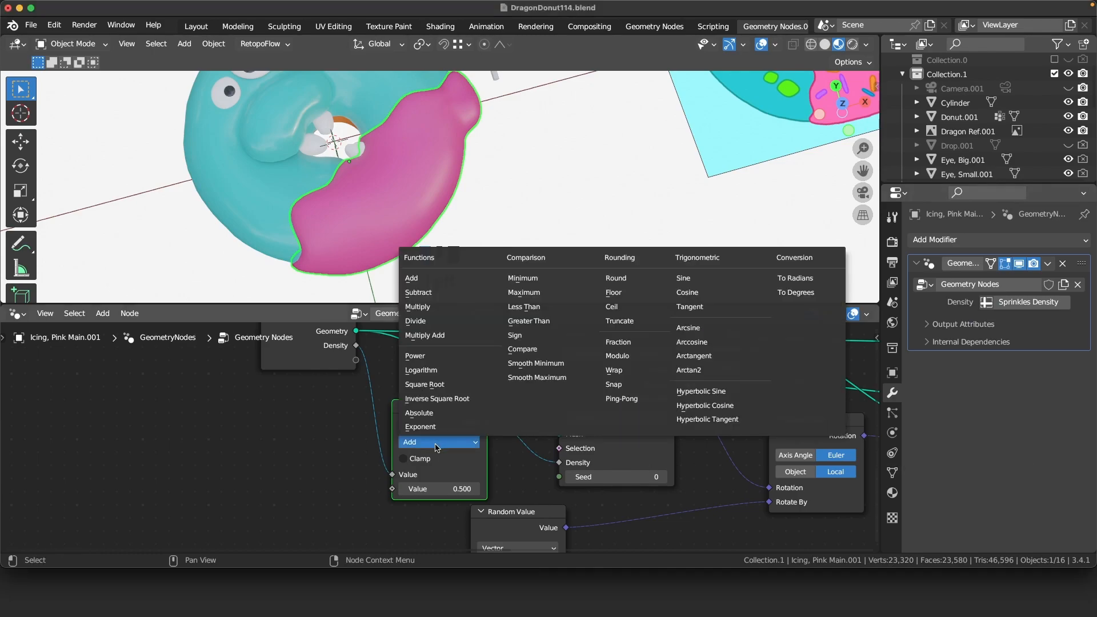
click(438, 308)
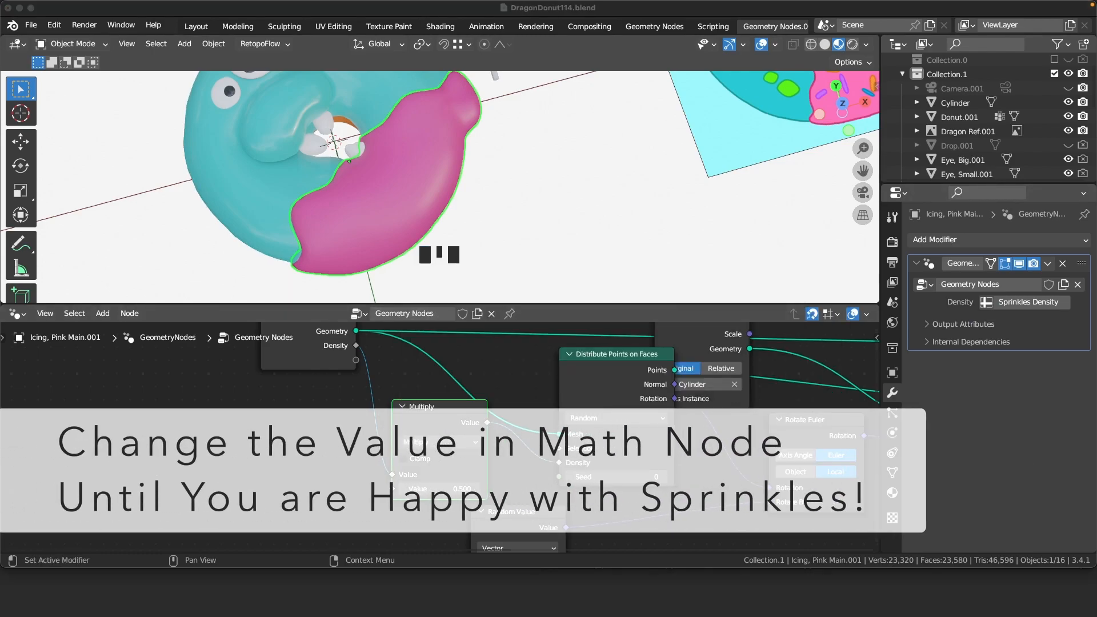
click(451, 489)
text(4000)
key(Return)
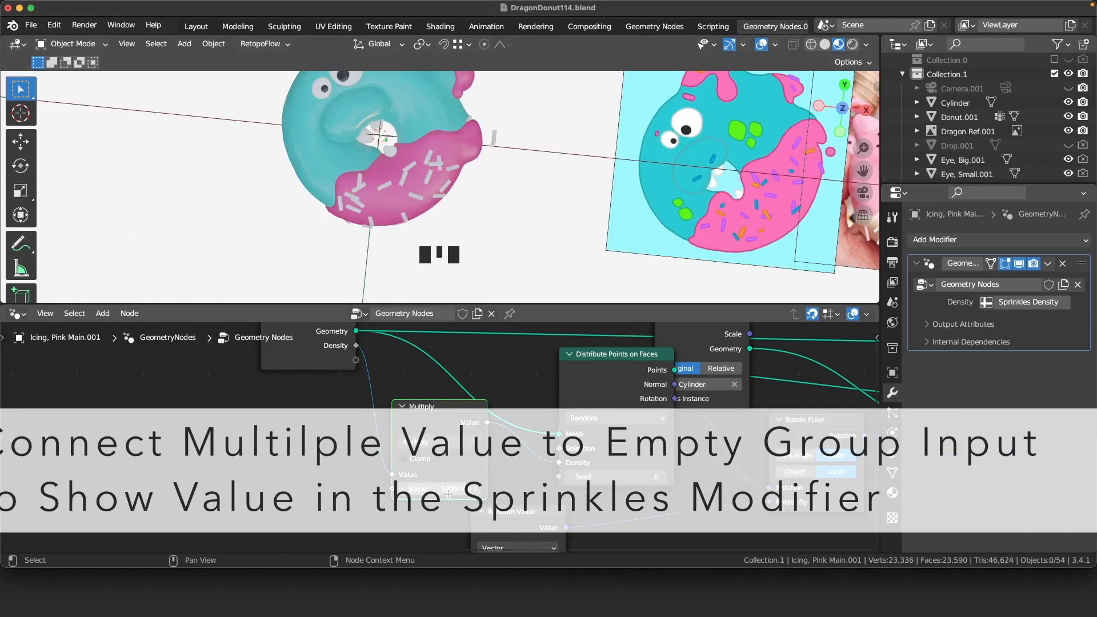
Reduce the Multiply node's second value to 3000.
click(450, 492)
text(300)
scroll(522, 175, up, 5)
Shift the Group Input node slightly and connect its blank socket to the Multiply node's second value.
click(302, 342)
drag(303, 340, 293, 350)
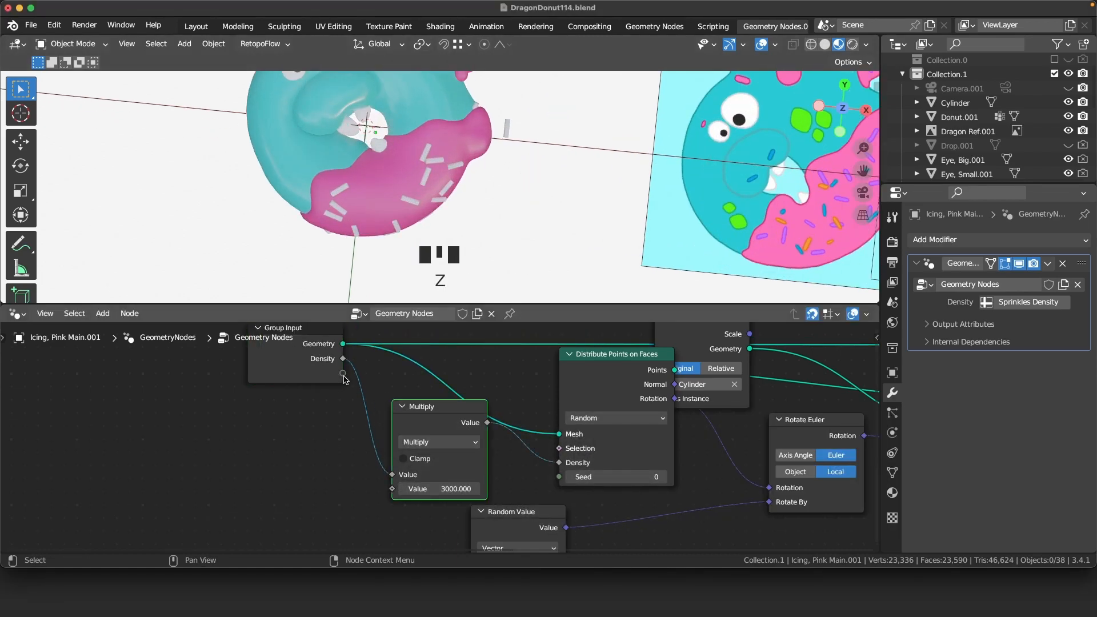
click(345, 379)
drag(344, 376, 390, 490)
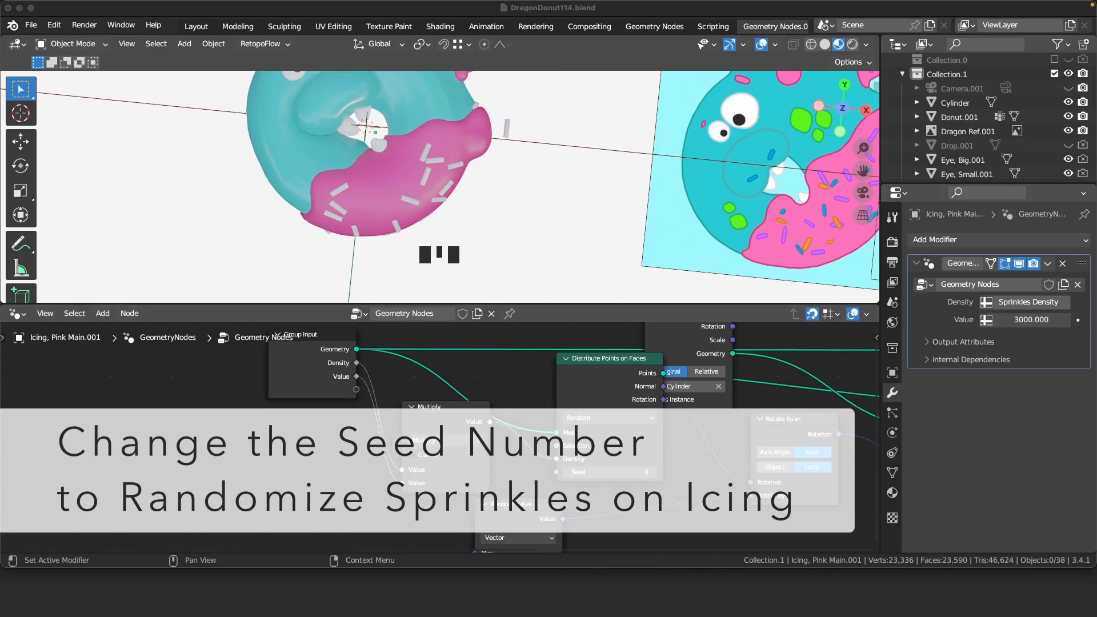
Raise the Seed of Distribute Points on Faces to 6 to rearrange the sprinkles.
click(653, 472)
click(652, 472)
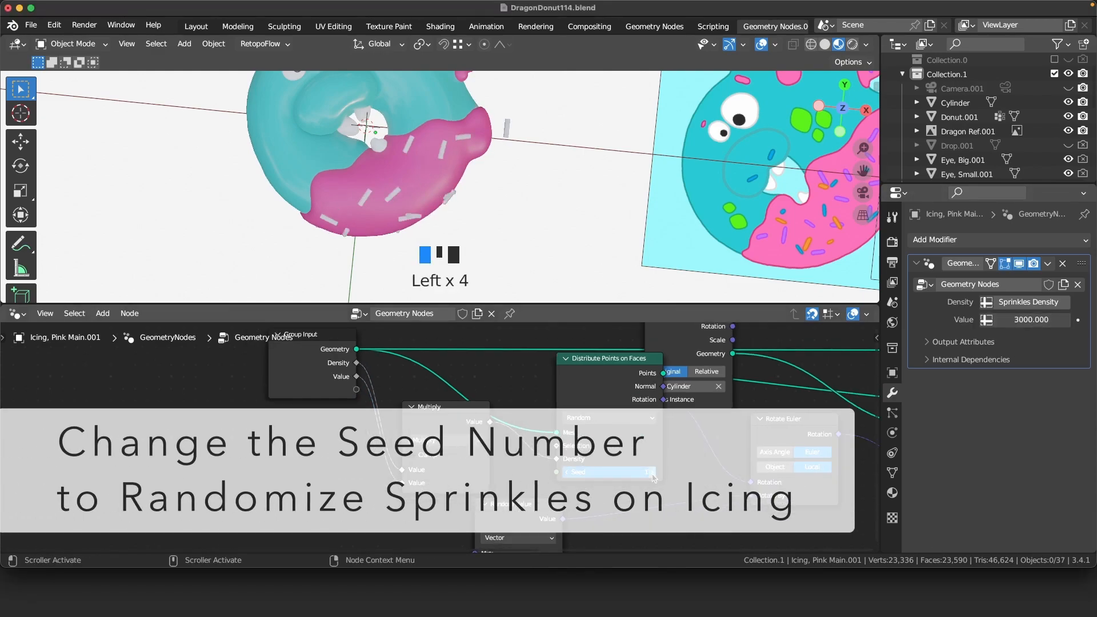
click(653, 472)
click(653, 473)
click(652, 472)
click(652, 473)
click(653, 472)
click(653, 472)
click(653, 472)
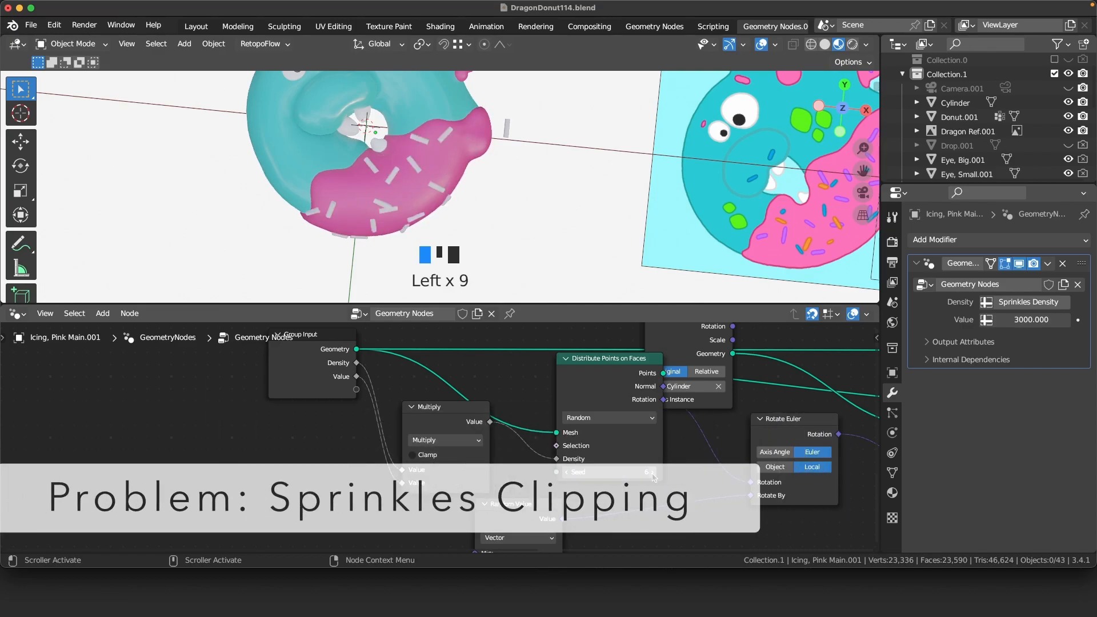
Switch Distribute Points on Faces to Poisson Disk and set Density Max to 4000.
middle_drag(492, 173, 519, 253)
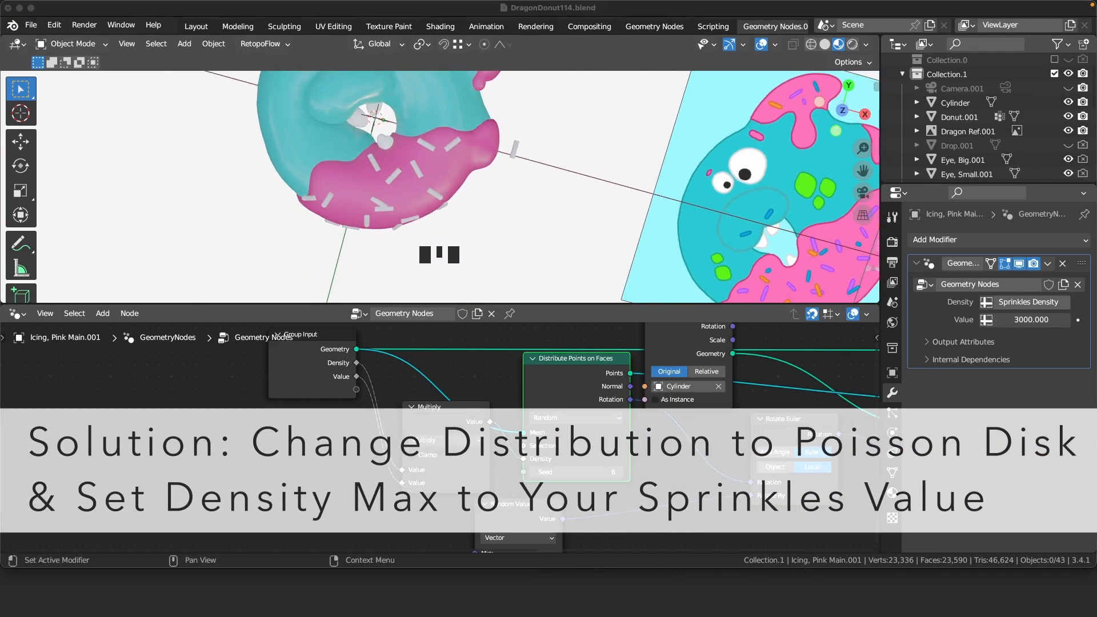
scroll(449, 436, up, 7)
middle_drag(449, 436, 333, 439)
click(555, 407)
click(560, 443)
middle_drag(669, 460, 684, 419)
scroll(684, 419, down, 3)
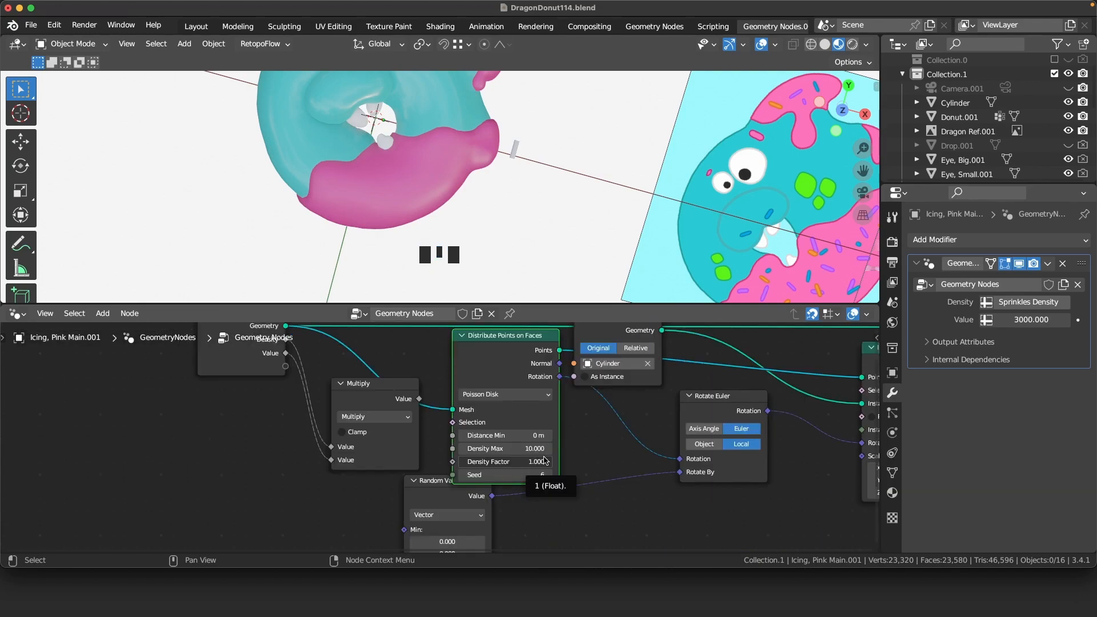
text(0)
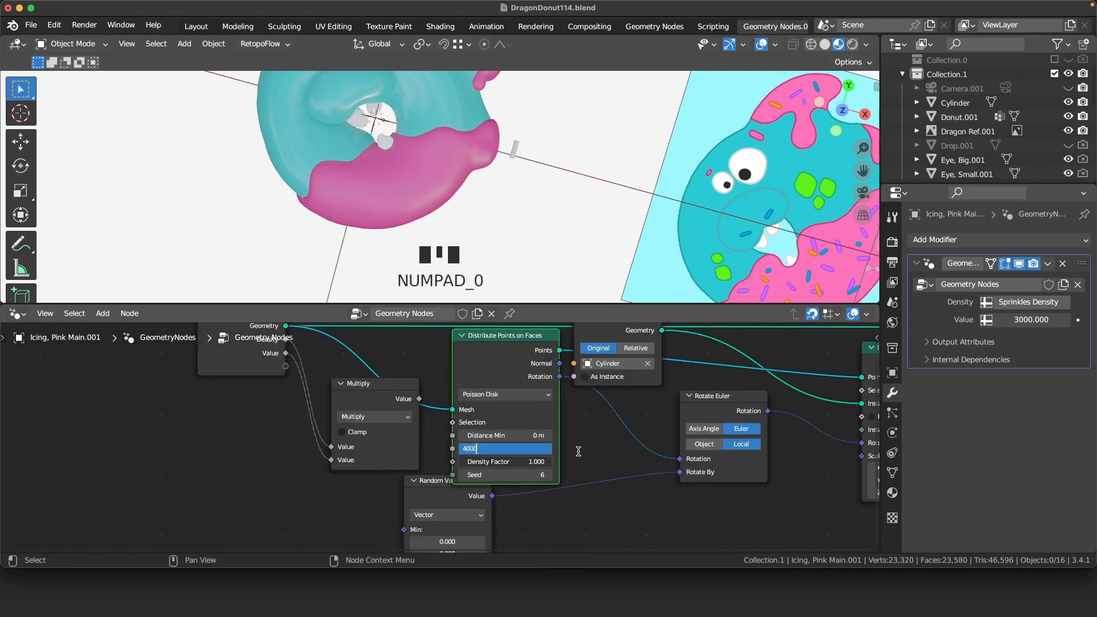
key(Return)
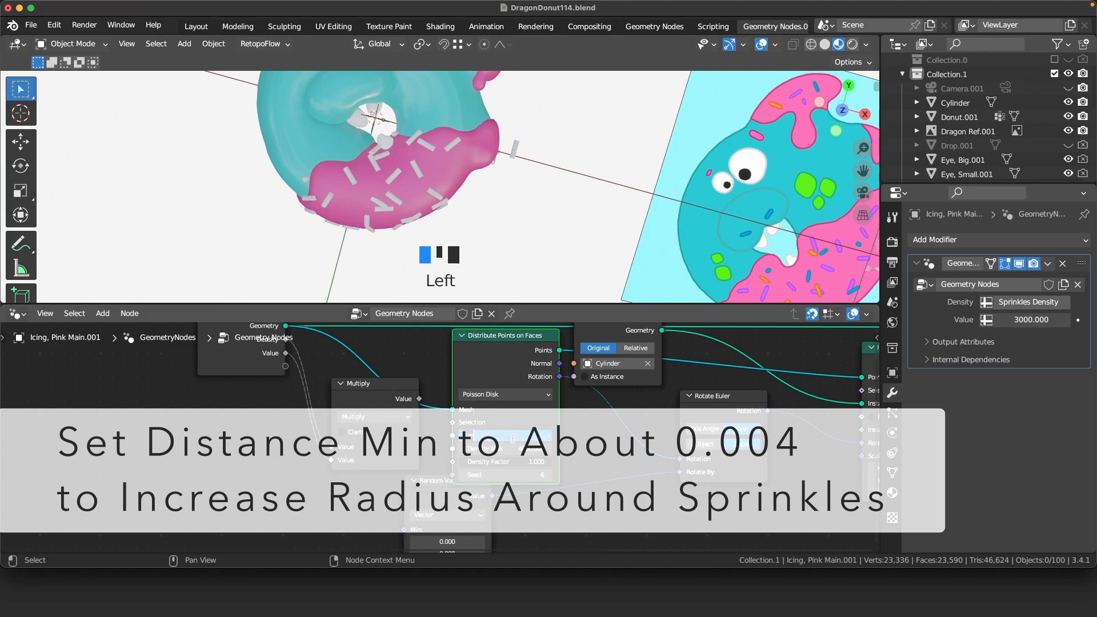
Set the Distance Min of Distribute Points on Faces to 0.005 m to space the sprinkles apart.
key(Return)
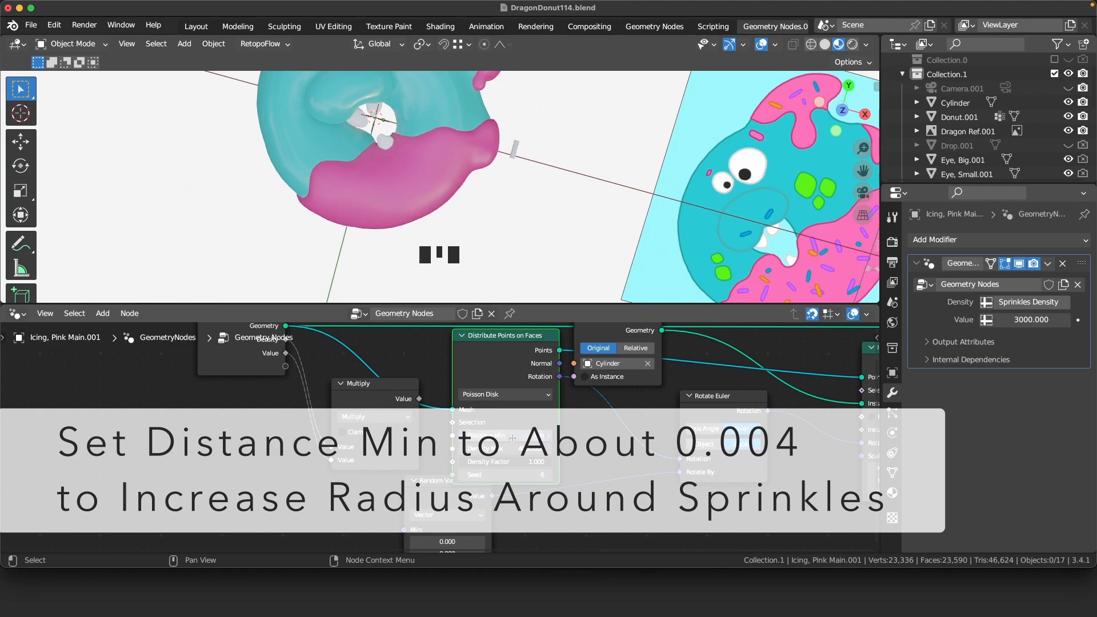
key(Return)
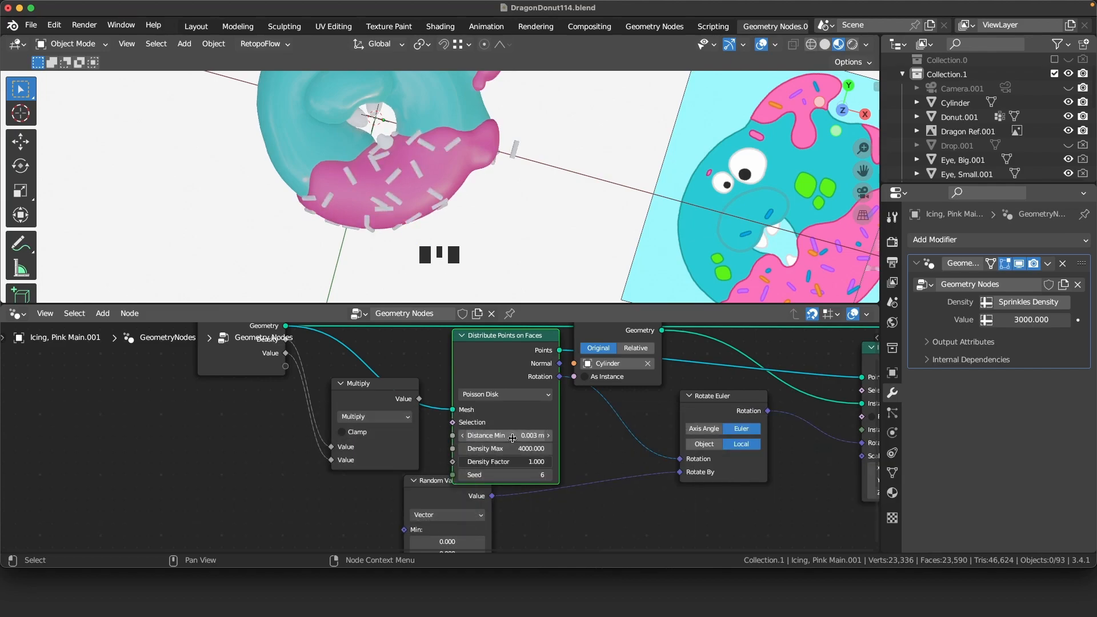
middle_drag(499, 280, 495, 260)
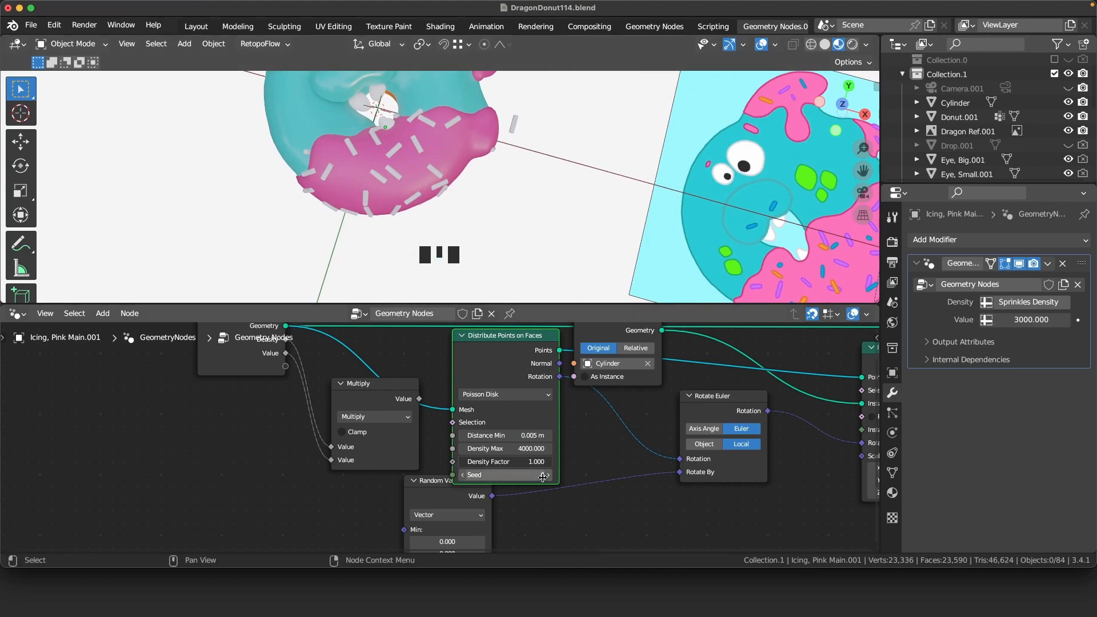
Raise the Poisson Disk distribution's Seed to 10 and check the sprinkle layout on the icing.
click(549, 478)
click(549, 478)
click(549, 478)
click(549, 478)
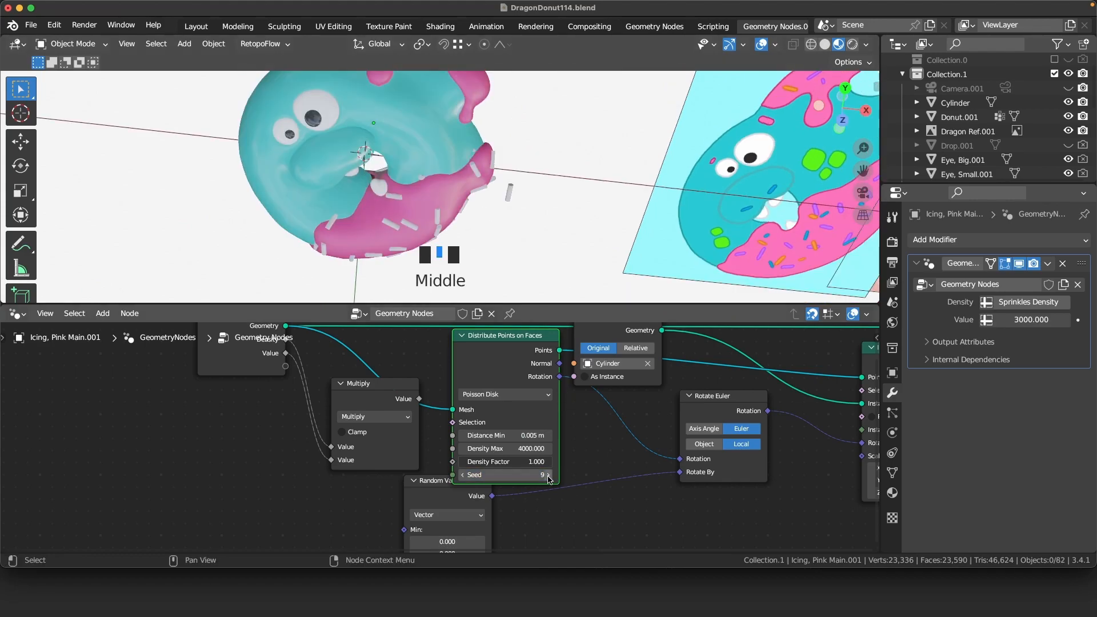
click(548, 478)
middle_drag(415, 183, 462, 108)
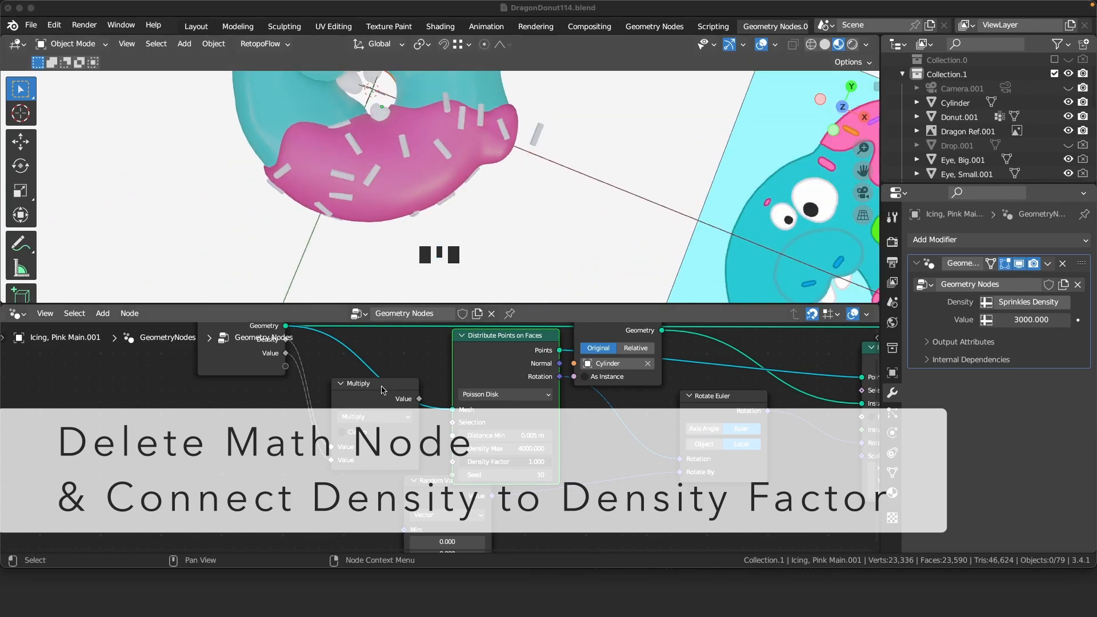
Delete the Multiply Math node from the node tree.
click(381, 389)
key(BackSpace)
key(BackSpace)
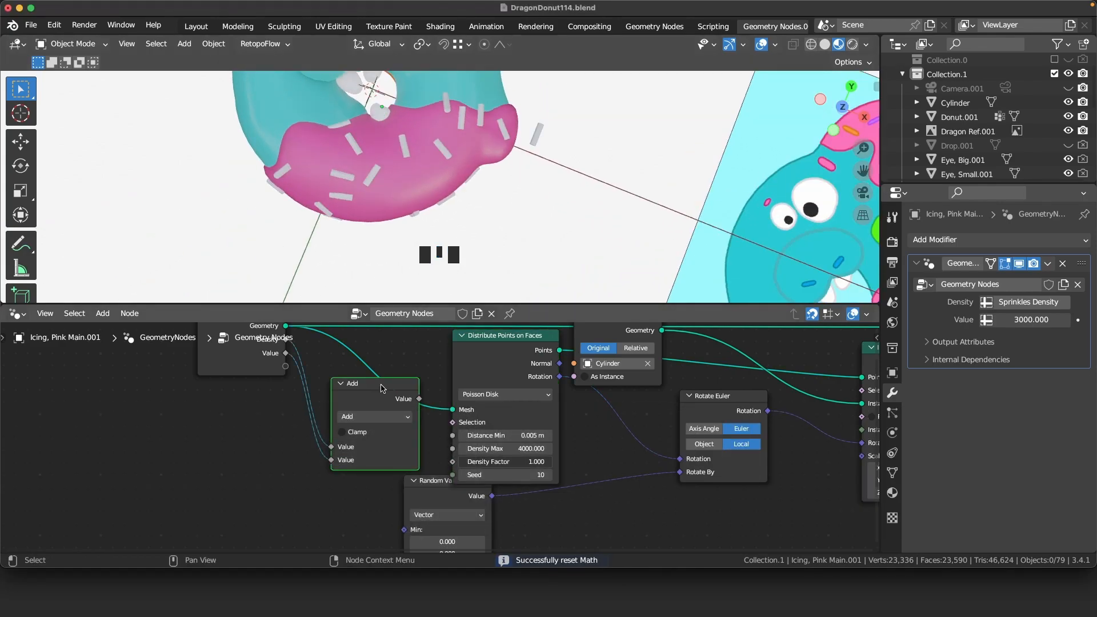
key(x)
Connect the Group Input's Density to Density Factor on Distribute Points on Faces.
middle_drag(348, 362, 331, 377)
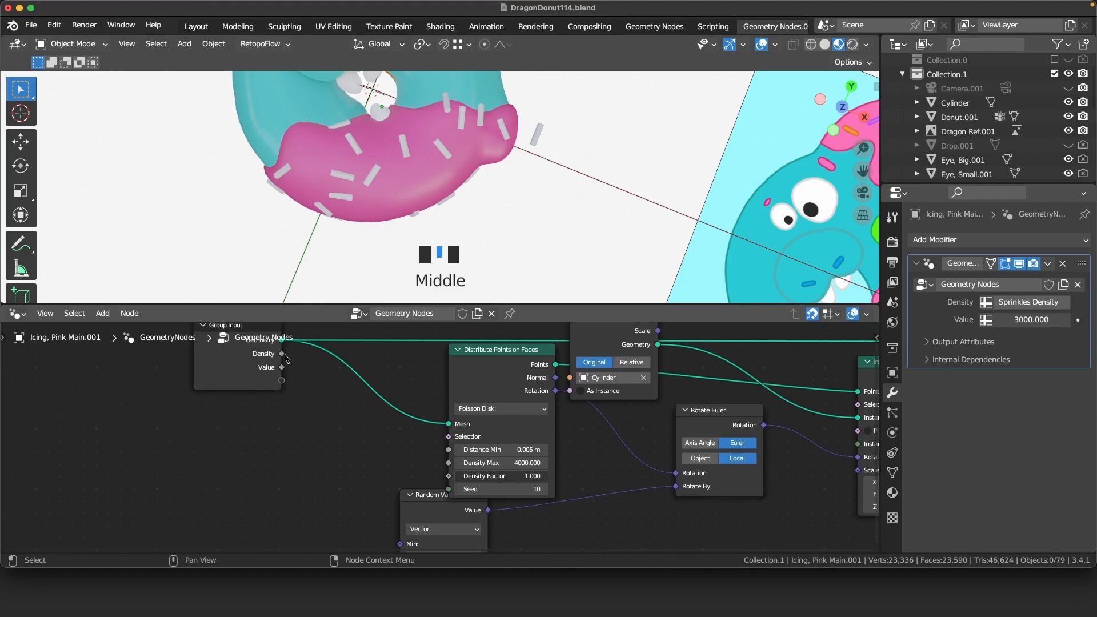
drag(283, 355, 354, 413)
drag(444, 474, 448, 464)
Rename the node group's Density input to Weight Paint and its Value input to Sprinkles Density.
key(n)
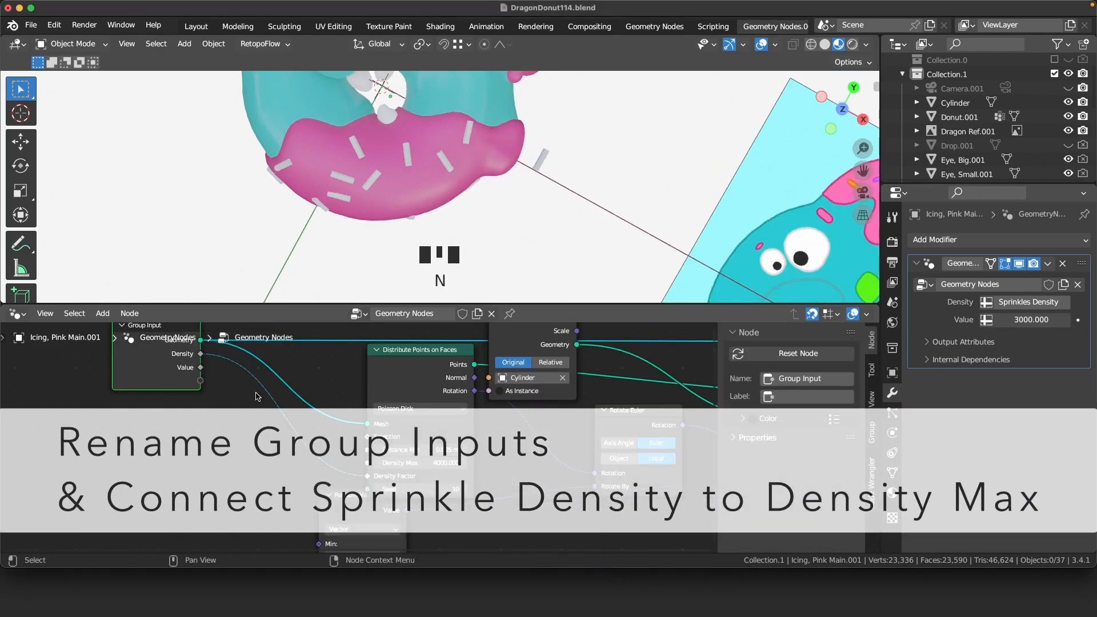
click(874, 426)
double_click(776, 372)
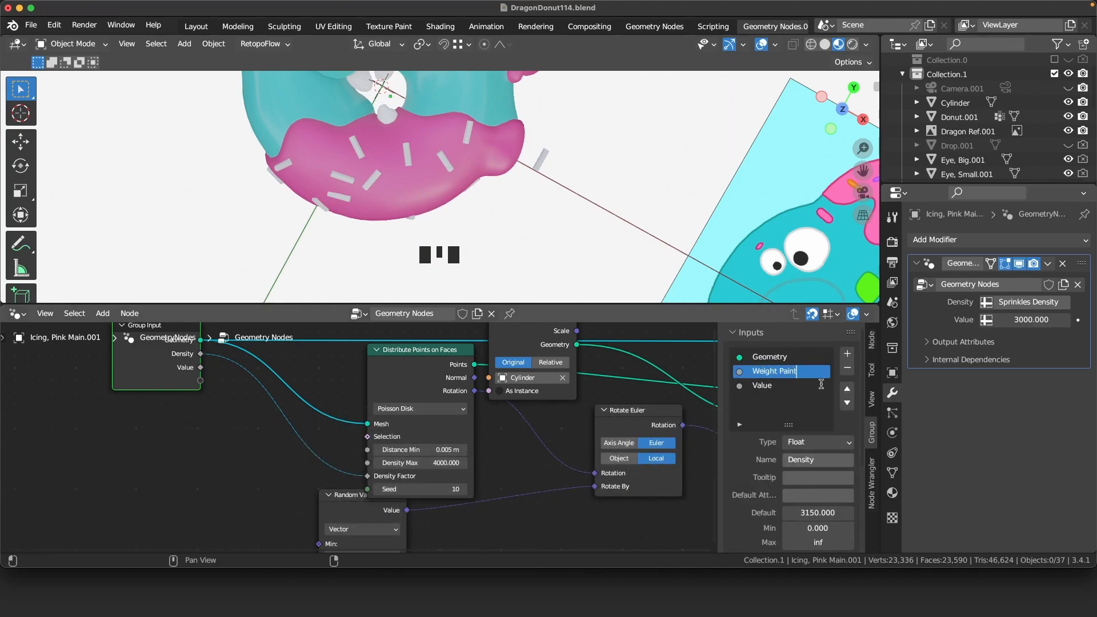
double_click(779, 386)
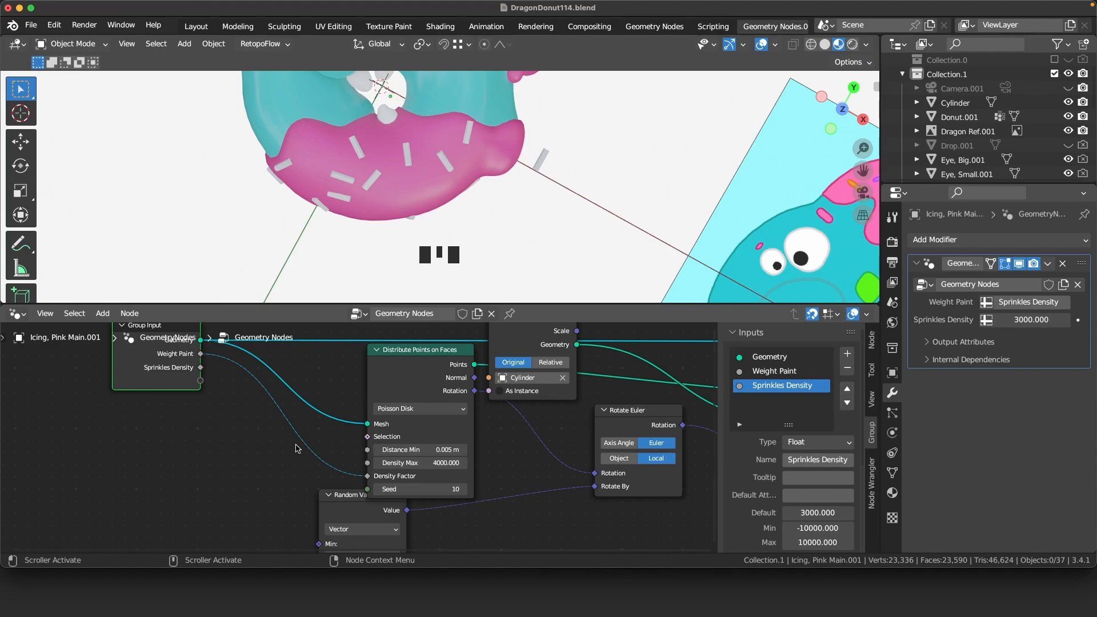
Connect the Group Input's Sprinkles Density to Density Max and set Sprinkles Density to 4000 in the modifier.
drag(200, 381, 270, 403)
drag(367, 467, 367, 467)
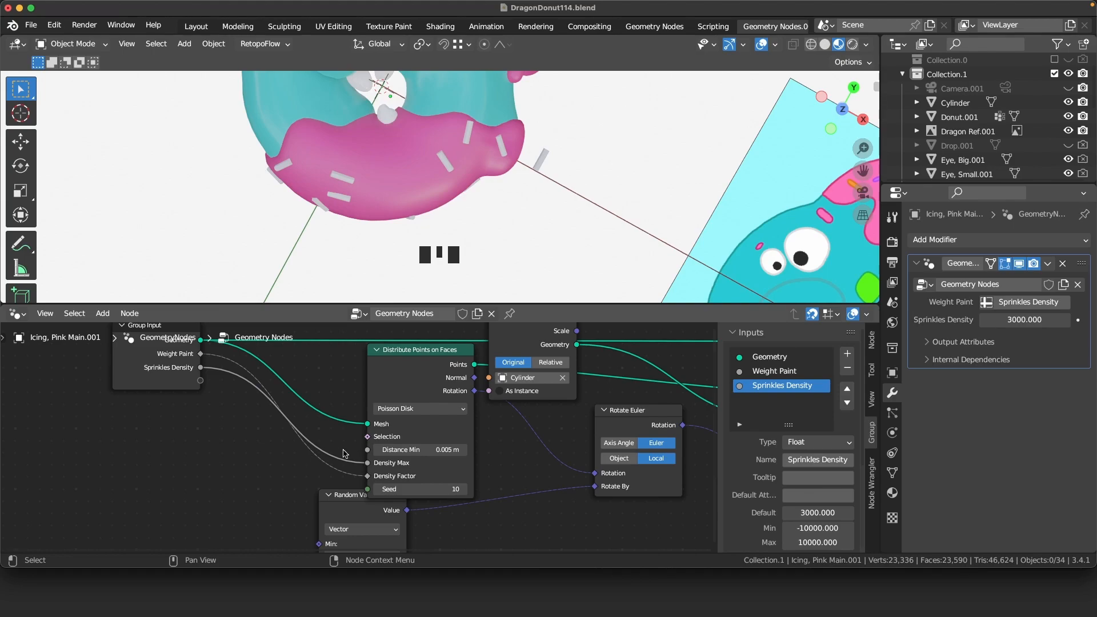
click(1021, 319)
text(4000)
key(Return)
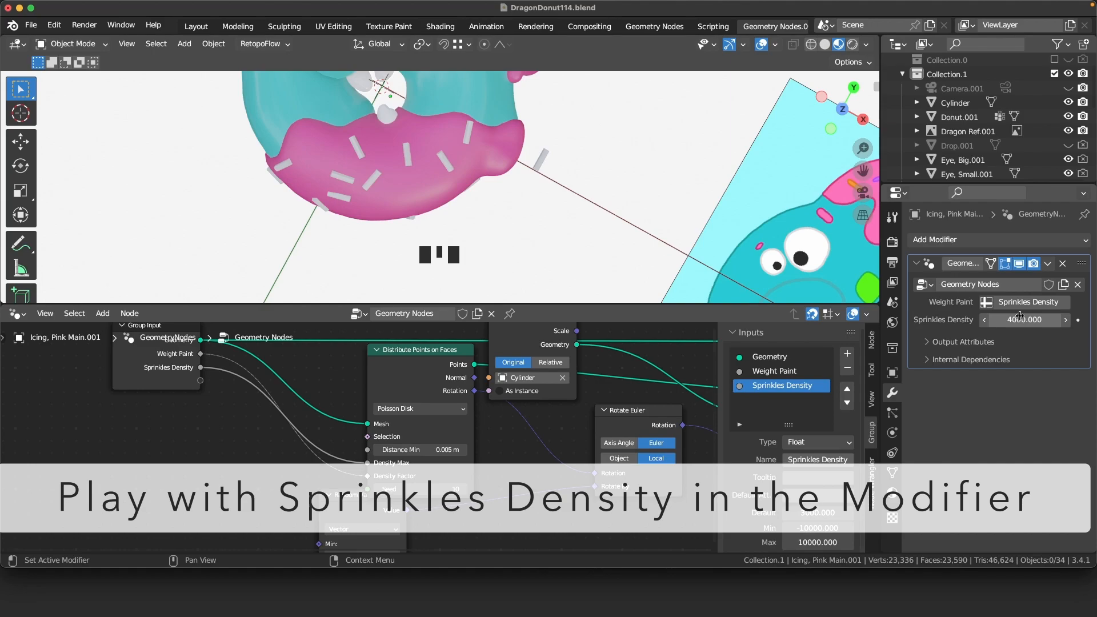
middle_drag(608, 296, 612, 202)
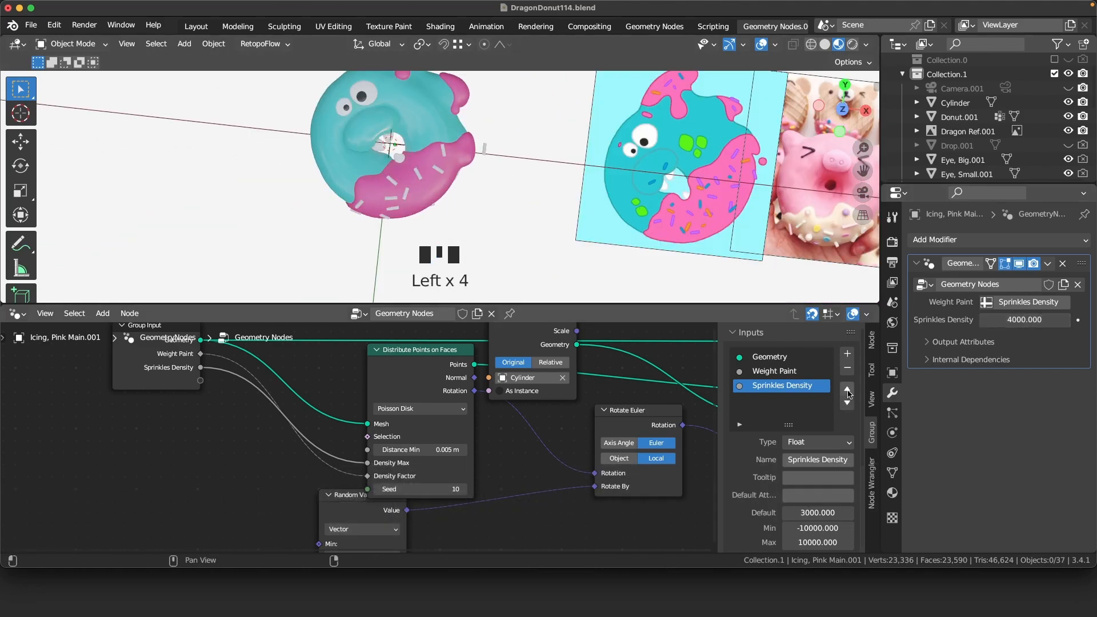
Move the Sprinkles Density input above Weight Paint and duplicate the icing's geometry node group.
click(849, 392)
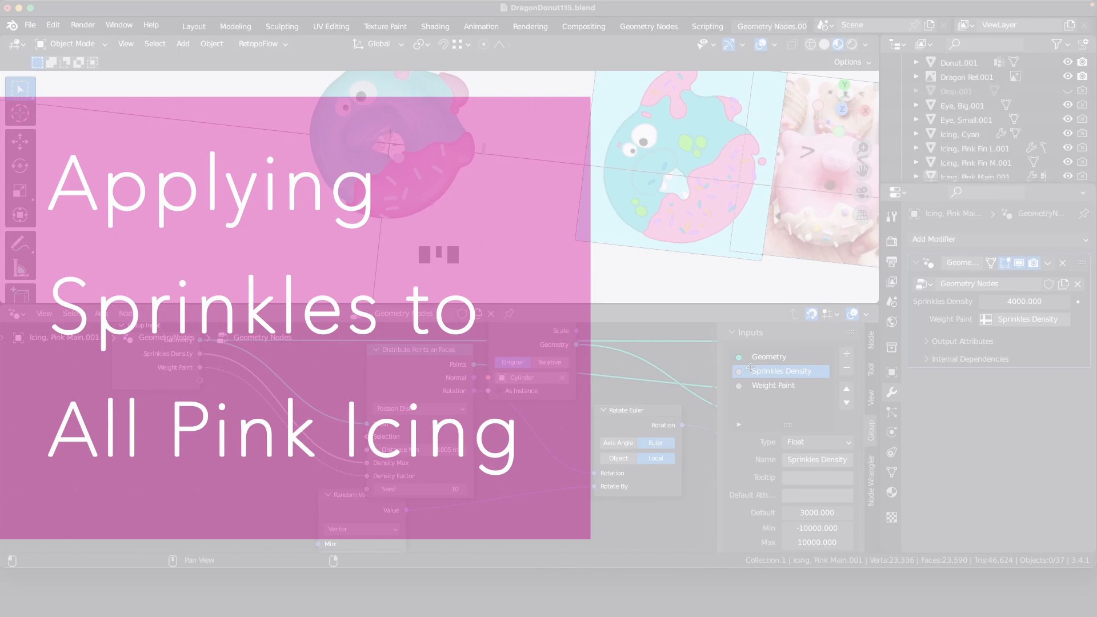
key(n)
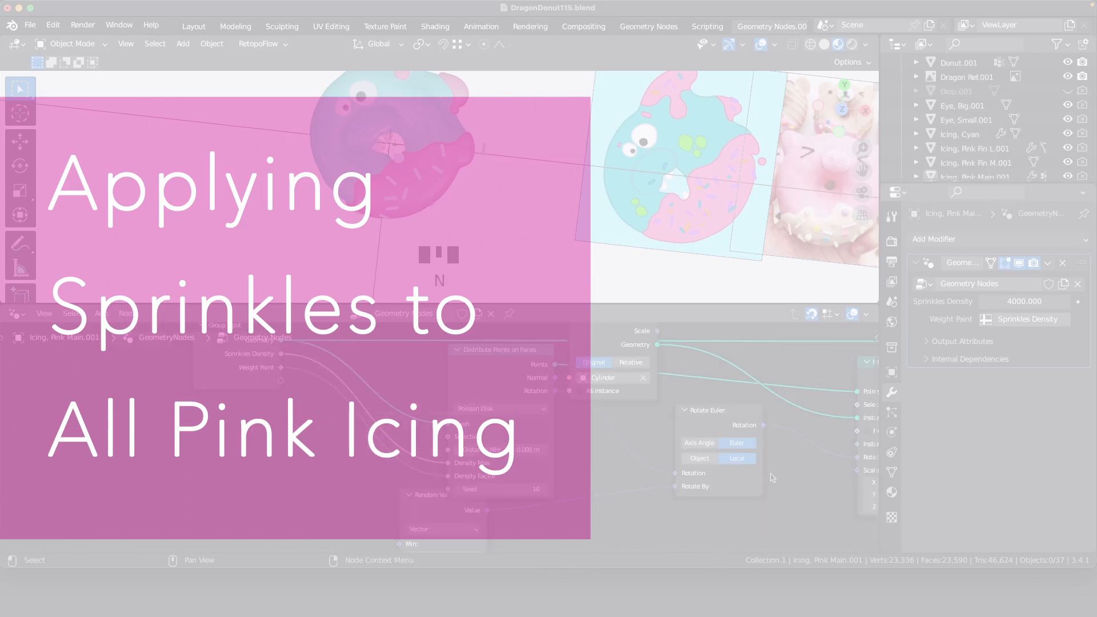
click(478, 316)
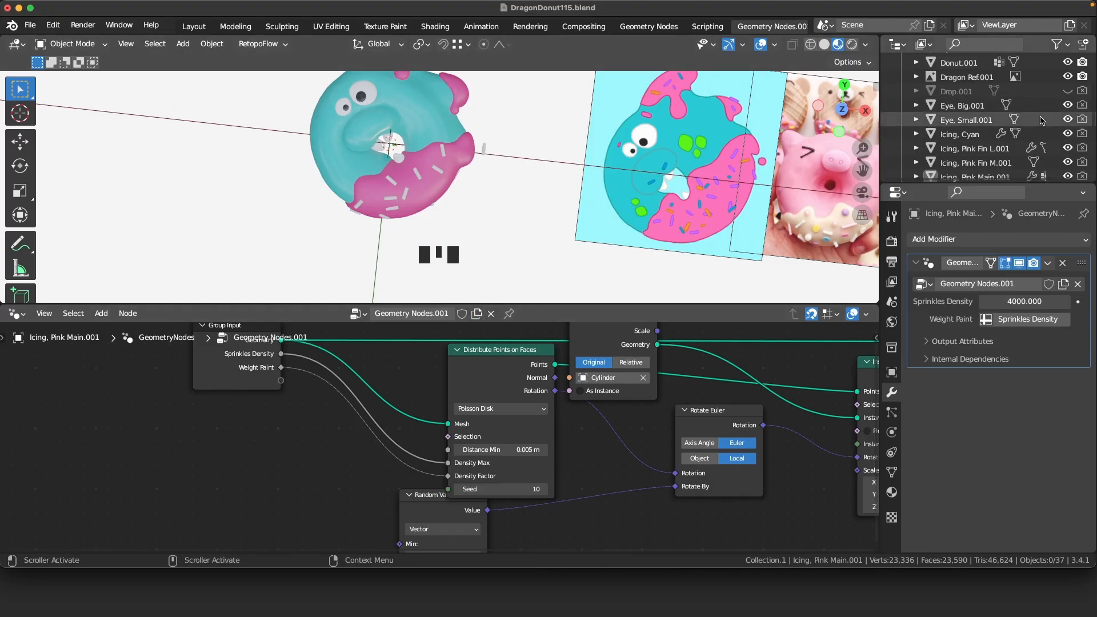
Make the Pink Fin L and Pink Fin M icing objects selectable in the Layout workspace and select Icing, Pink Fin L.001.
scroll(971, 126, down, 2)
click(975, 126)
scroll(477, 126, down, 4)
shift+middle_drag(478, 126, 485, 171)
double_click(409, 113)
click(194, 27)
scroll(1008, 140, down, 2)
click(1009, 119)
double_click(1009, 119)
click(1055, 118)
click(1055, 132)
click(1011, 122)
click(1011, 132)
double_click(1011, 118)
click(773, 27)
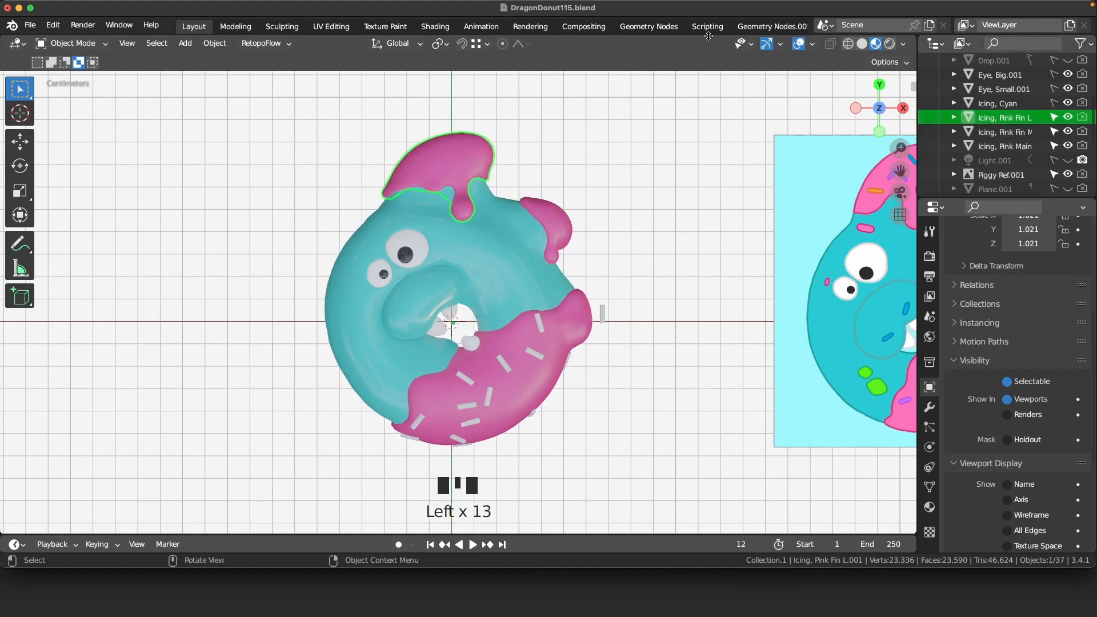
click(774, 27)
Give Icing, Pink Fin L.001 a geometry nodes modifier that uses the Geometry Nodes.001 group.
click(420, 313)
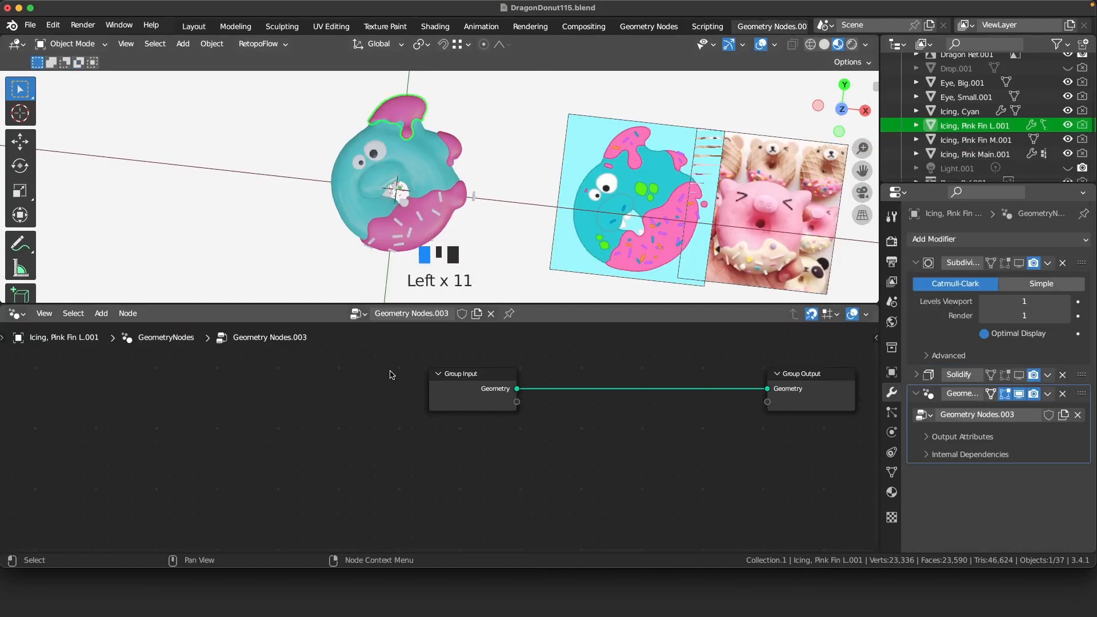
click(924, 415)
click(838, 282)
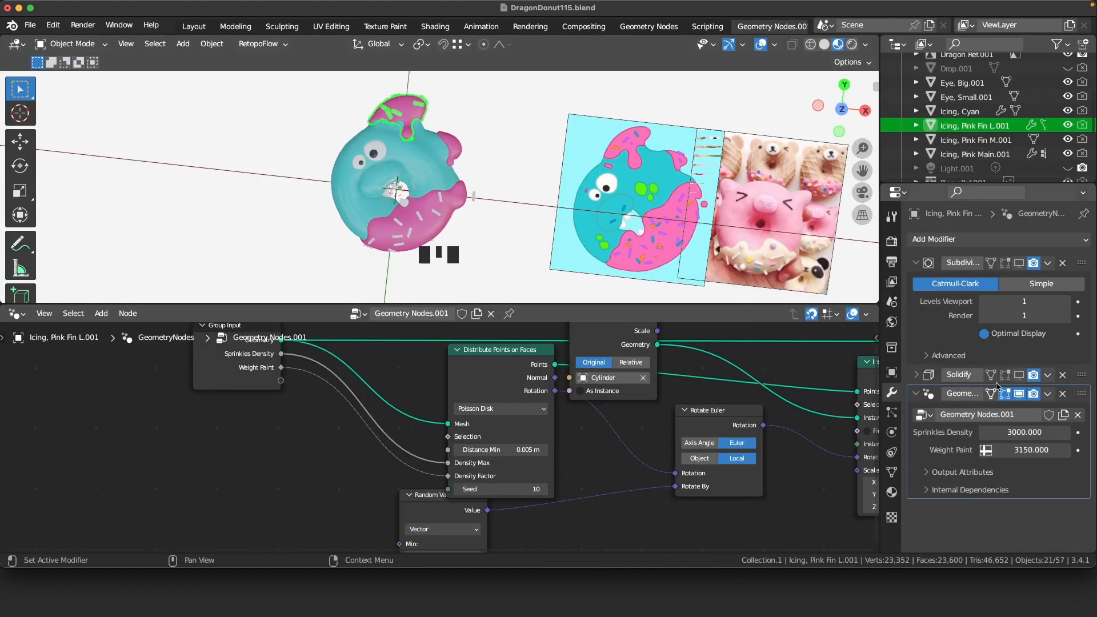
scroll(682, 387, up, 4)
click(992, 154)
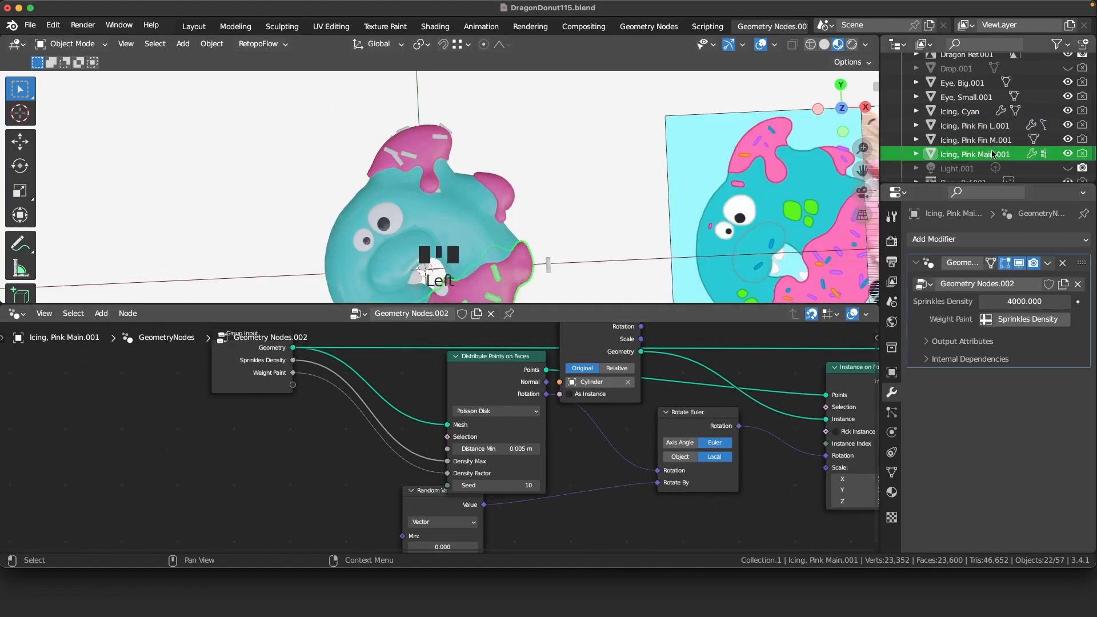
click(992, 126)
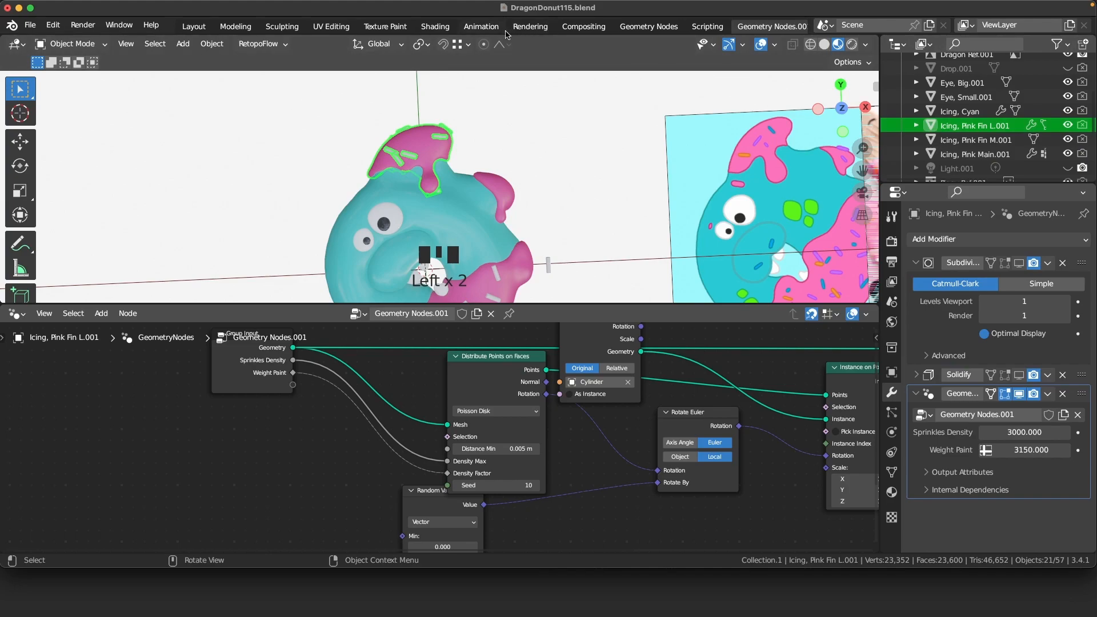
Enter Weight Paint mode on the large pink fin and paint its upper outer area at weight 1.000.
click(86, 44)
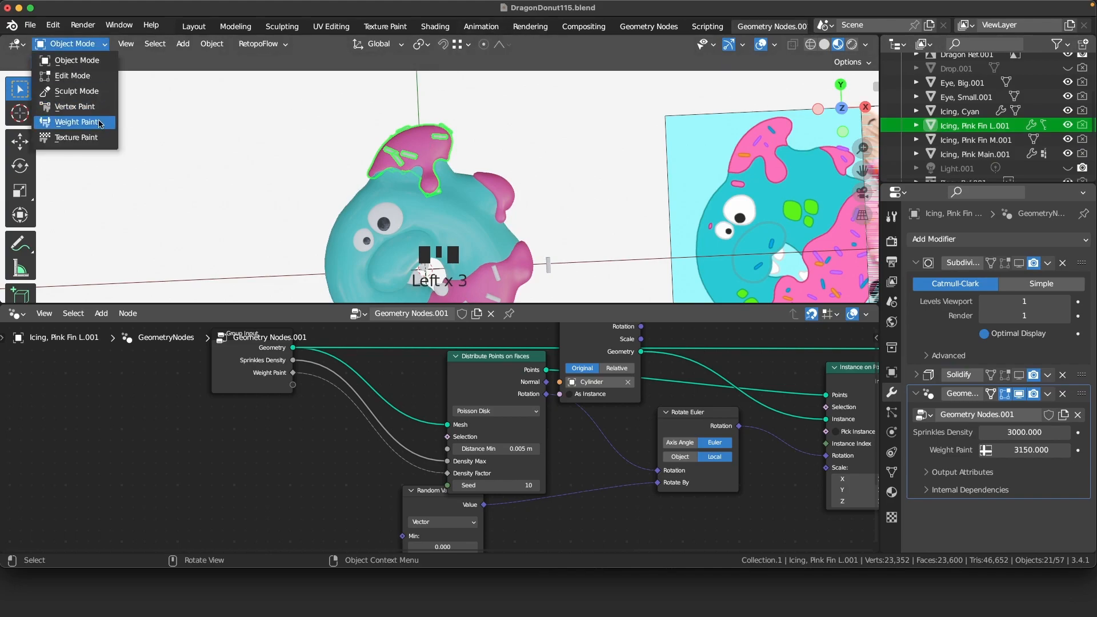
click(116, 122)
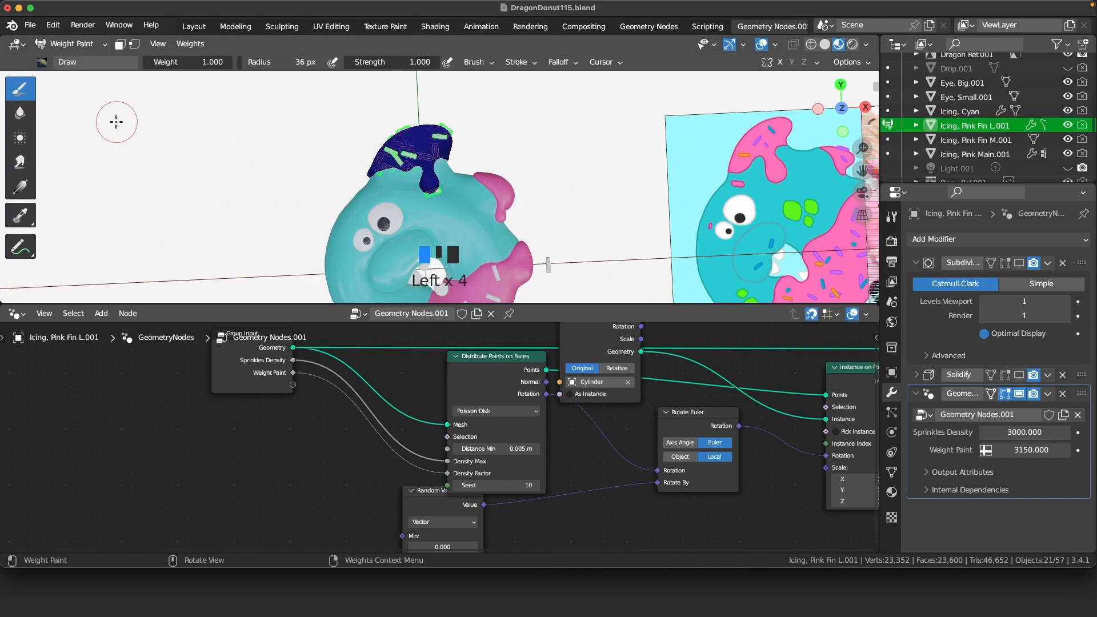
scroll(549, 121, up, 4)
shift+middle_drag(549, 120, 504, 150)
mouse_move(394, 135)
mouse_down()
mouse_move(366, 147)
mouse_move(388, 131)
mouse_up()
mouse_move(400, 129)
mouse_down()
mouse_move(427, 138)
mouse_move(403, 171)
mouse_move(361, 164)
mouse_move(330, 181)
mouse_up()
mouse_move(414, 123)
middle_down()
mouse_move(457, 188)
mouse_move(465, 154)
middle_up()
mouse_move(345, 190)
mouse_down()
mouse_move(372, 170)
mouse_move(441, 168)
mouse_up()
middle_drag(441, 168, 412, 118)
click(372, 178)
click(380, 174)
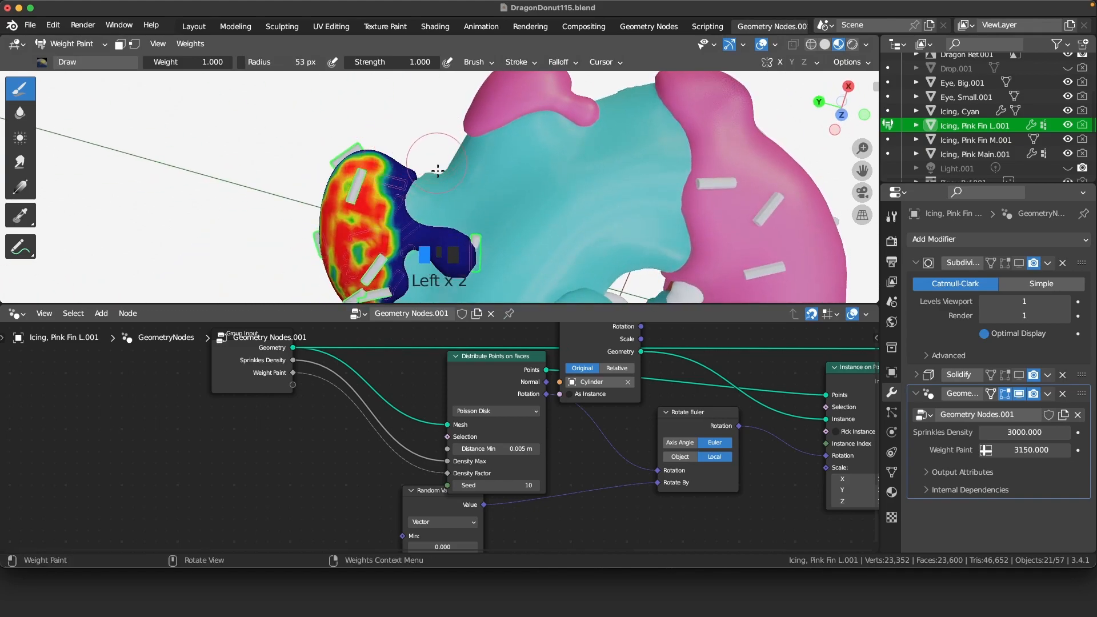
Extend the full-weight painting over the large fin's remaining body, leaving the drip and lower edge unpainted.
middle_drag(434, 160, 443, 229)
mouse_move(492, 148)
middle_down()
mouse_move(628, 147)
mouse_move(626, 178)
middle_up()
mouse_move(620, 223)
shift+middle_down()
mouse_move(615, 125)
mouse_move(663, 120)
shift+middle_up()
click(386, 220)
click(393, 201)
click(470, 208)
click(493, 187)
click(459, 191)
middle_drag(634, 212, 588, 213)
click(427, 182)
mouse_move(457, 191)
middle_down()
mouse_move(400, 191)
mouse_move(628, 211)
mouse_move(479, 135)
middle_up()
click(376, 184)
click(365, 180)
click(526, 156)
mouse_move(538, 166)
middle_down()
mouse_move(543, 212)
mouse_move(515, 194)
middle_up()
click(473, 105)
middle_drag(599, 140, 503, 183)
middle_drag(514, 228, 520, 200)
middle_drag(435, 206, 561, 200)
middle_drag(348, 177, 563, 286)
middle_drag(512, 94, 611, 143)
Assign the Group attribute to the large fin's Weight Paint input and set the point distribution Seed to 23 in Object Mode.
click(999, 451)
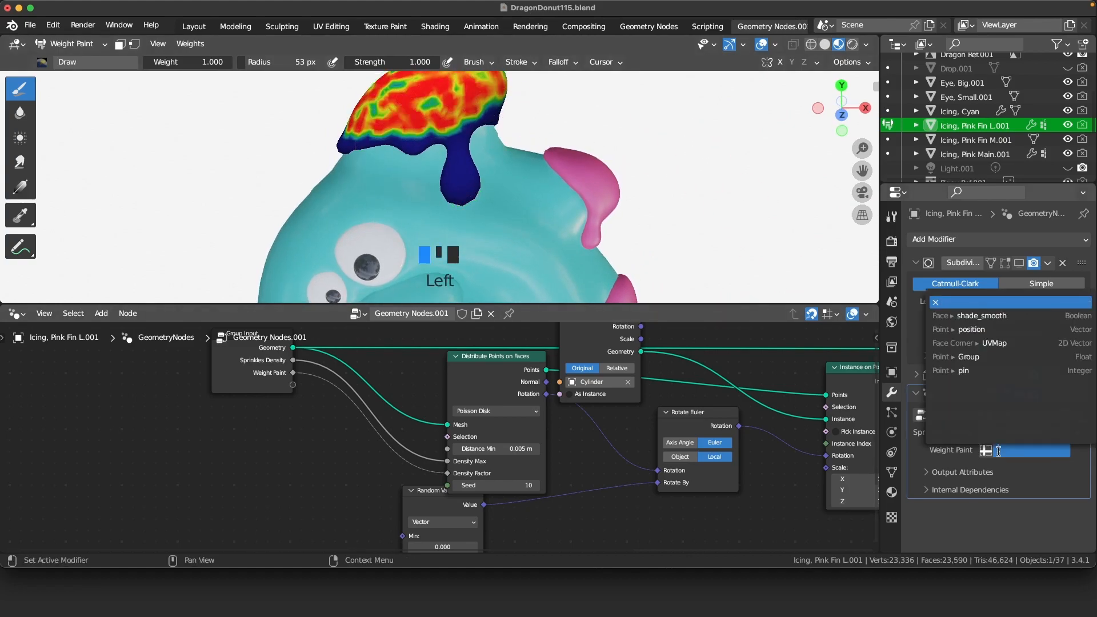
click(977, 357)
middle_drag(640, 188, 678, 285)
click(534, 486)
click(535, 486)
middle_drag(611, 201, 578, 229)
click(534, 485)
click(72, 44)
click(77, 59)
click(535, 486)
click(534, 485)
click(534, 485)
click(535, 486)
click(534, 486)
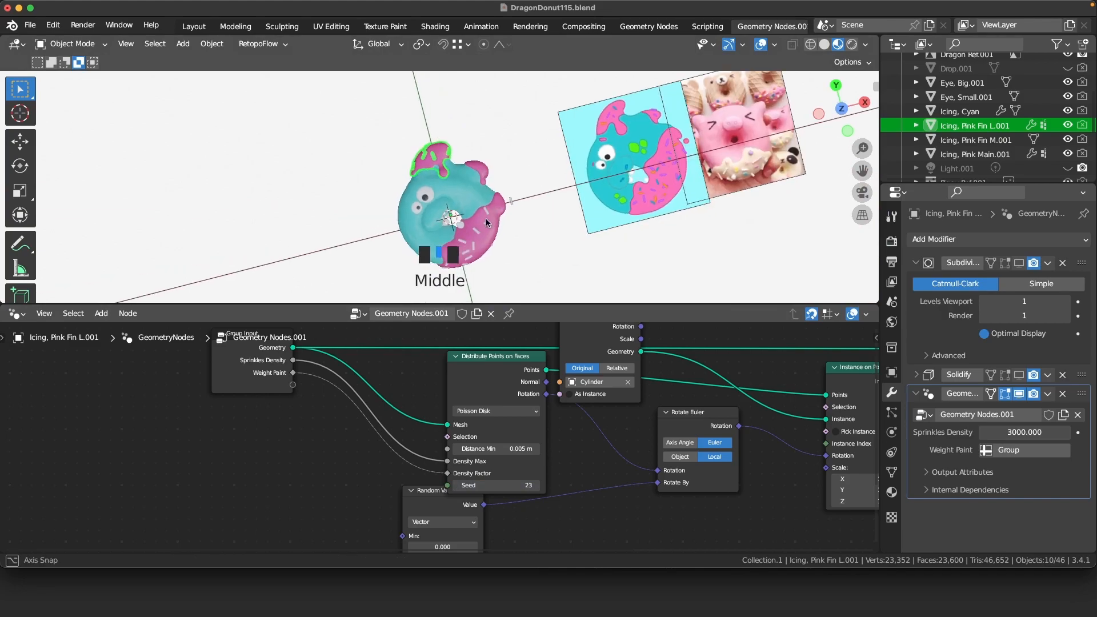
Add geometry nodes to Icing, Pink Fin M.001 using the Geometry Nodes.001 group.
middle_drag(486, 223, 520, 201)
click(572, 152)
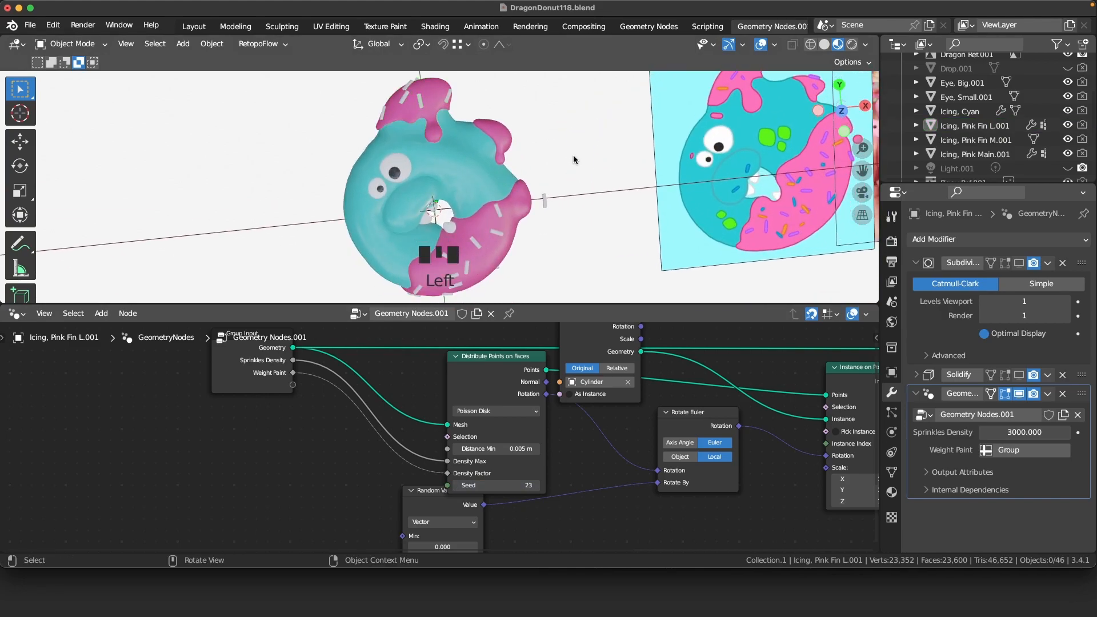
click(502, 135)
click(440, 313)
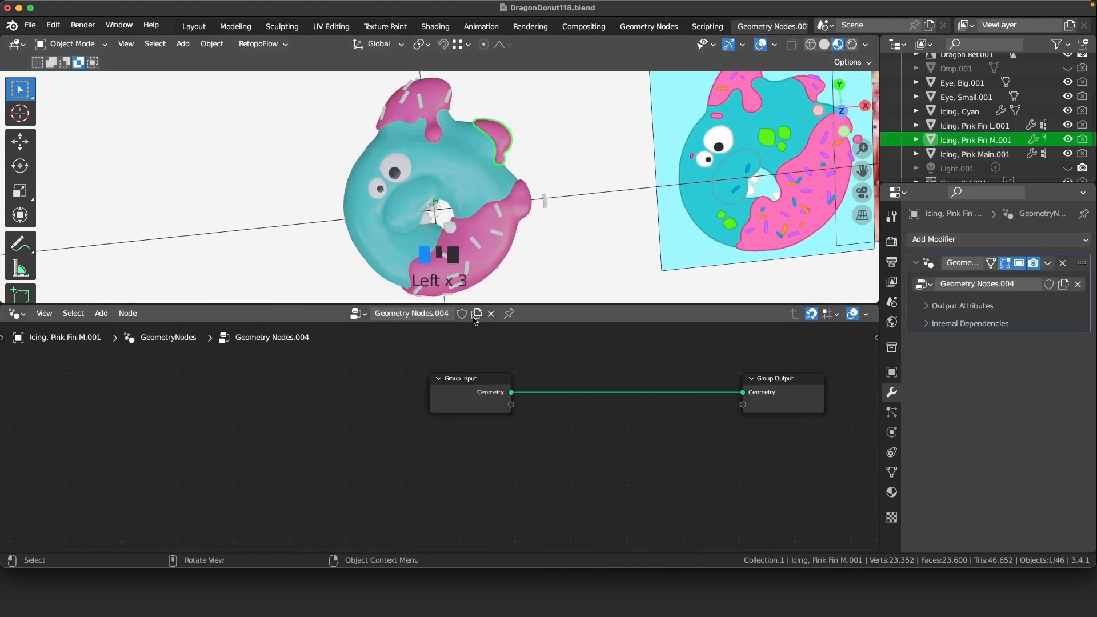
click(924, 284)
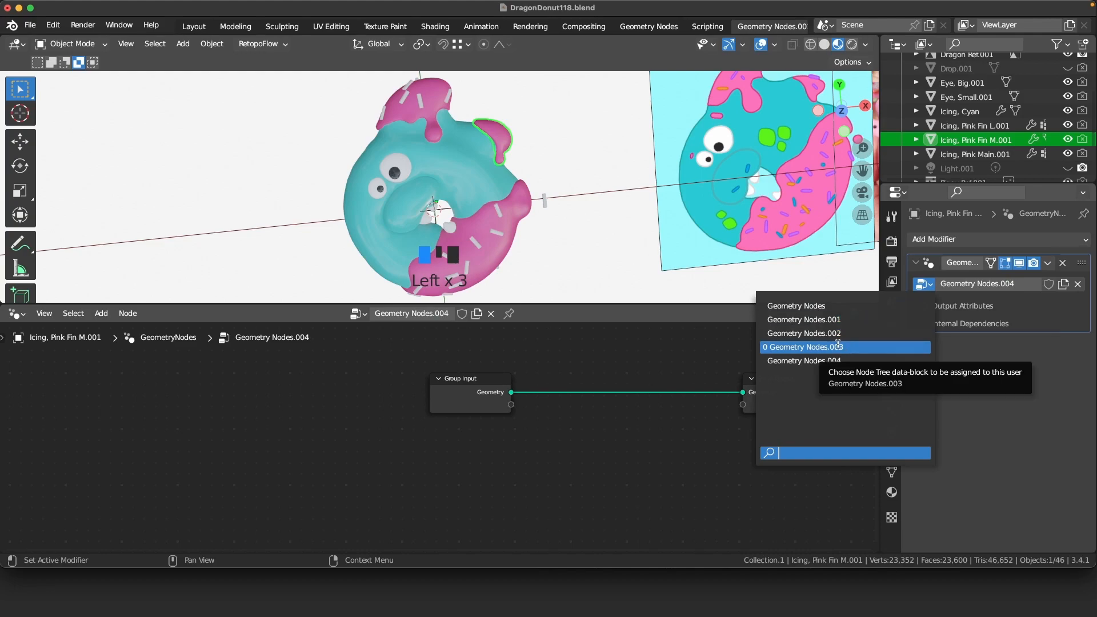
click(817, 320)
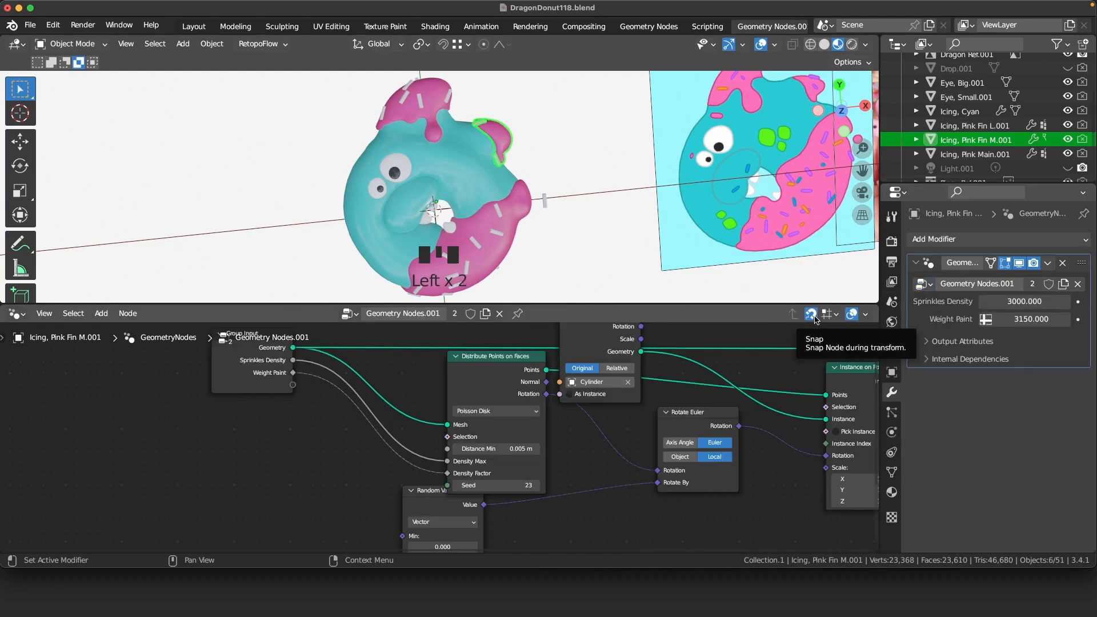
Weight paint the medium fin's upper body at weight 1.000 with a smaller brush, leaving its drip unpainted.
middle_drag(526, 203, 511, 193)
click(71, 43)
click(72, 120)
scroll(566, 106, up, 3)
mouse_move(478, 152)
shift+middle_down()
mouse_move(520, 188)
mouse_move(512, 228)
mouse_move(538, 172)
mouse_move(436, 188)
mouse_move(437, 197)
shift+middle_up()
click(444, 165)
key(bracketleft)
click(406, 164)
click(372, 164)
click(395, 145)
click(457, 148)
click(393, 197)
click(378, 171)
middle_drag(340, 197, 430, 231)
click(408, 214)
click(364, 219)
mouse_move(391, 187)
middle_down()
mouse_move(460, 200)
mouse_move(428, 229)
mouse_move(409, 194)
mouse_move(527, 117)
mouse_move(572, 140)
mouse_move(499, 147)
mouse_move(449, 121)
mouse_move(454, 145)
mouse_move(497, 164)
mouse_move(739, 223)
mouse_move(504, 228)
middle_up()
click(477, 142)
click(488, 138)
click(449, 119)
click(472, 125)
scroll(507, 146, down, 3)
middle_drag(507, 146, 779, 235)
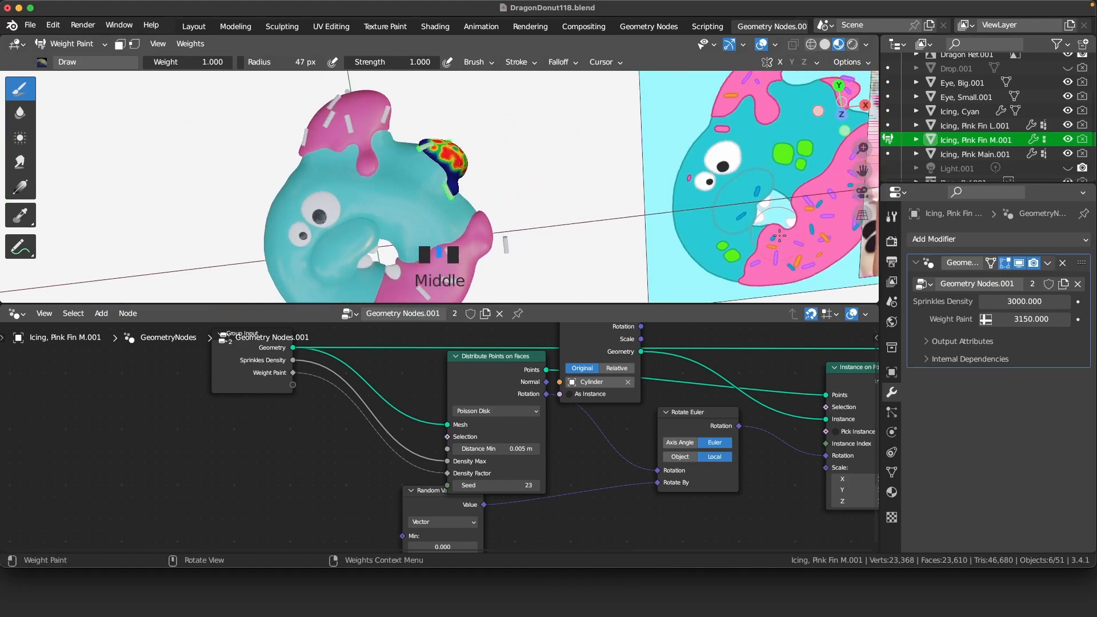
Try an attribute for the medium fin's Weight Paint input and try Geometry Nodes.002 and Geometry Nodes.004 as its node group.
click(987, 322)
click(986, 382)
mouse_move(514, 262)
middle_down()
mouse_move(541, 269)
mouse_move(549, 165)
middle_up()
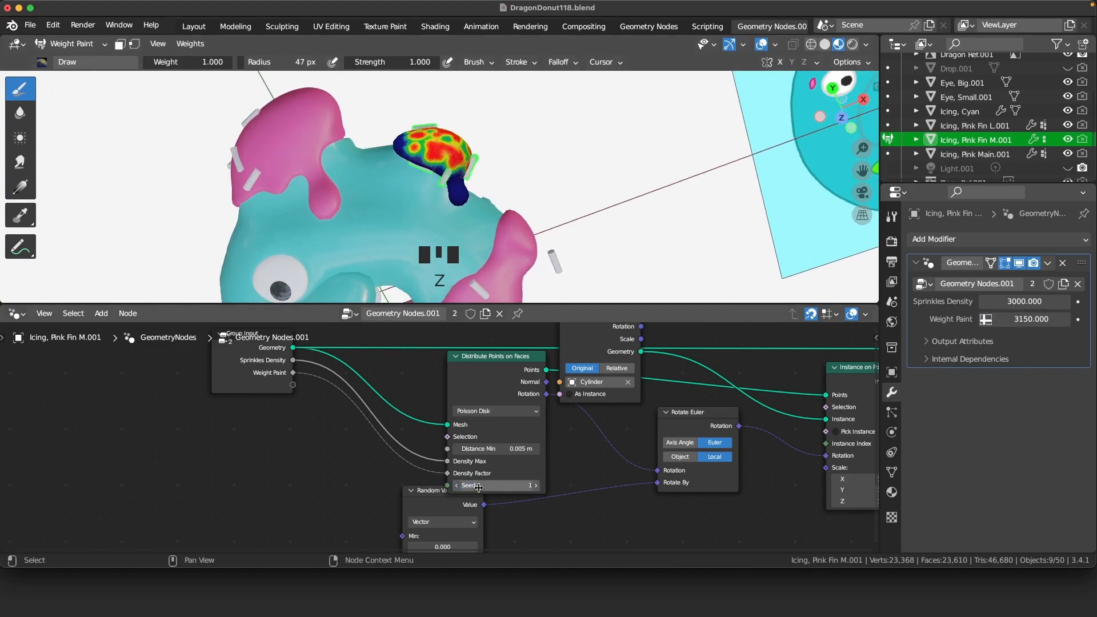
click(735, 324)
click(924, 284)
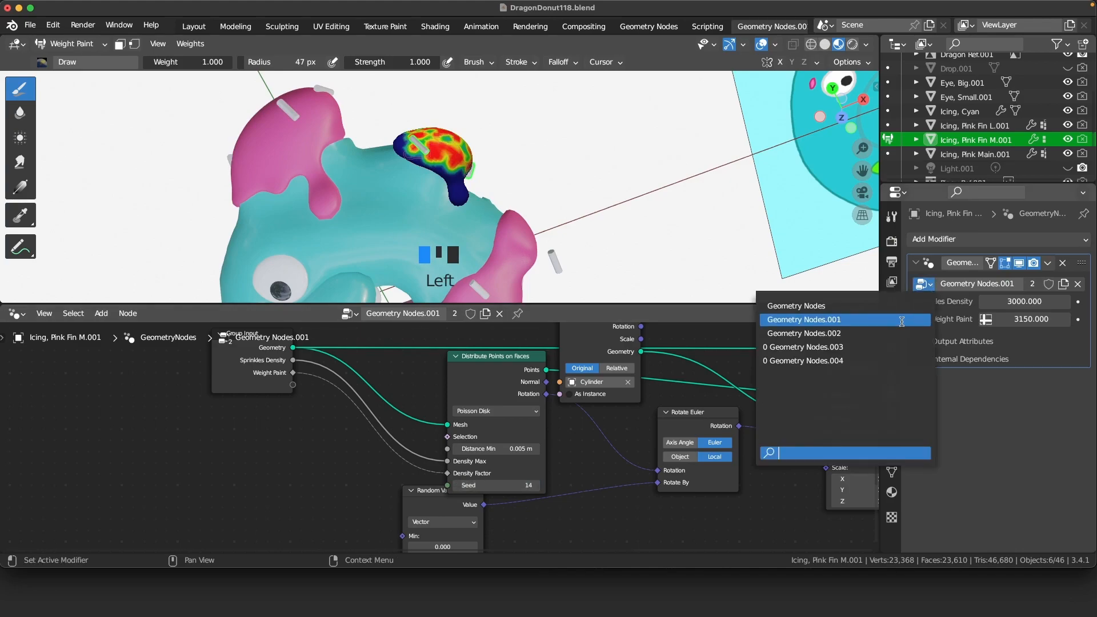
click(841, 334)
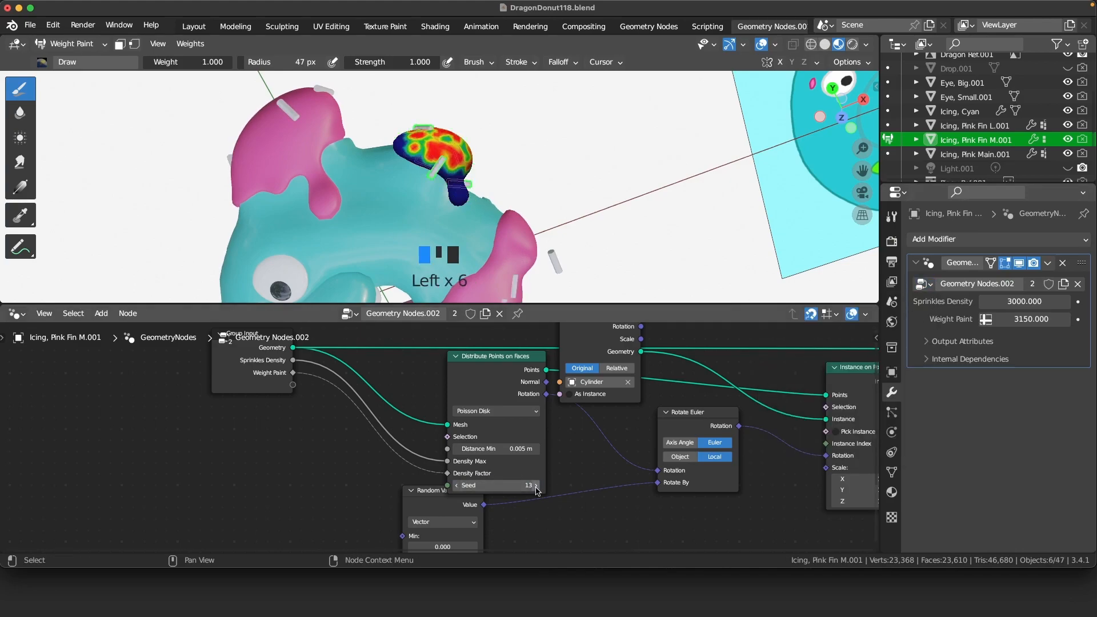
click(924, 284)
click(811, 361)
Assign Geometry Nodes.001 to the medium fin again and set its Weight Paint input to the Group attribute.
click(924, 284)
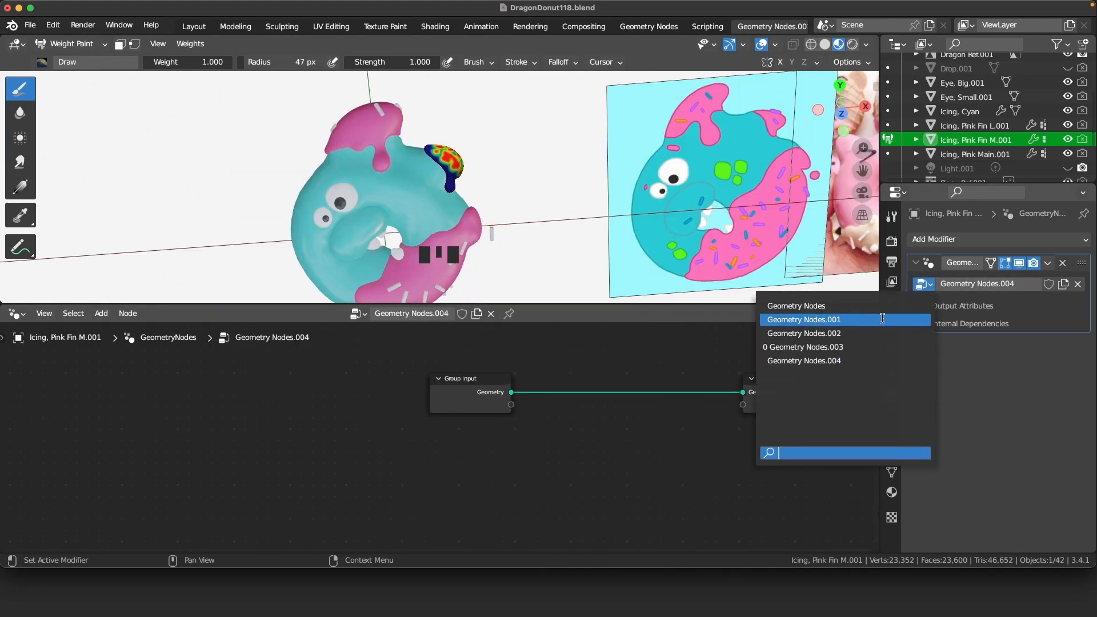
click(883, 318)
click(986, 319)
click(1003, 384)
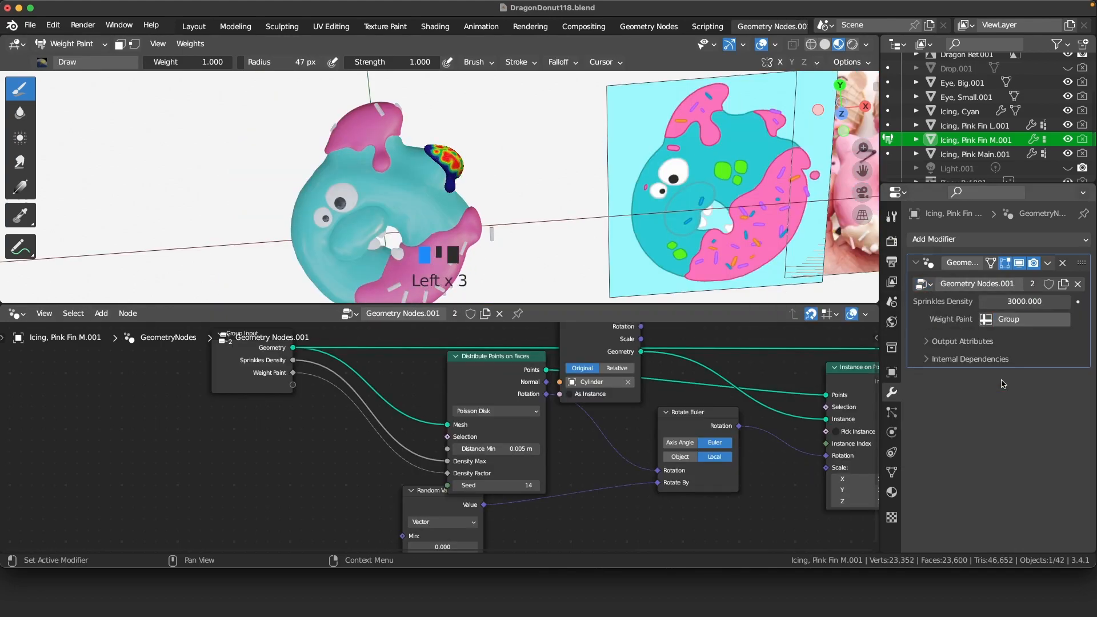
Return to Object Mode, look at the donut straight from the top and save the file.
click(72, 43)
click(74, 57)
middle_drag(523, 132, 550, 149)
scroll(536, 139, down, 3)
click(510, 140)
scroll(510, 144, up, 4)
scroll(549, 150, down, 3)
click(846, 113)
click(845, 113)
click(845, 112)
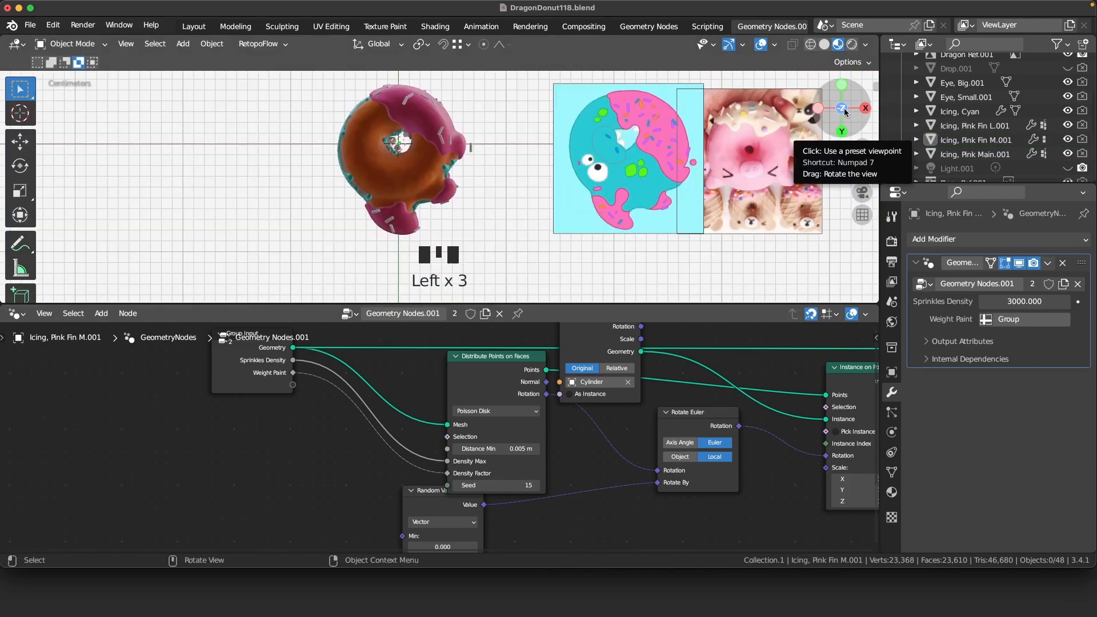
click(845, 113)
click(846, 112)
click(845, 112)
click(30, 26)
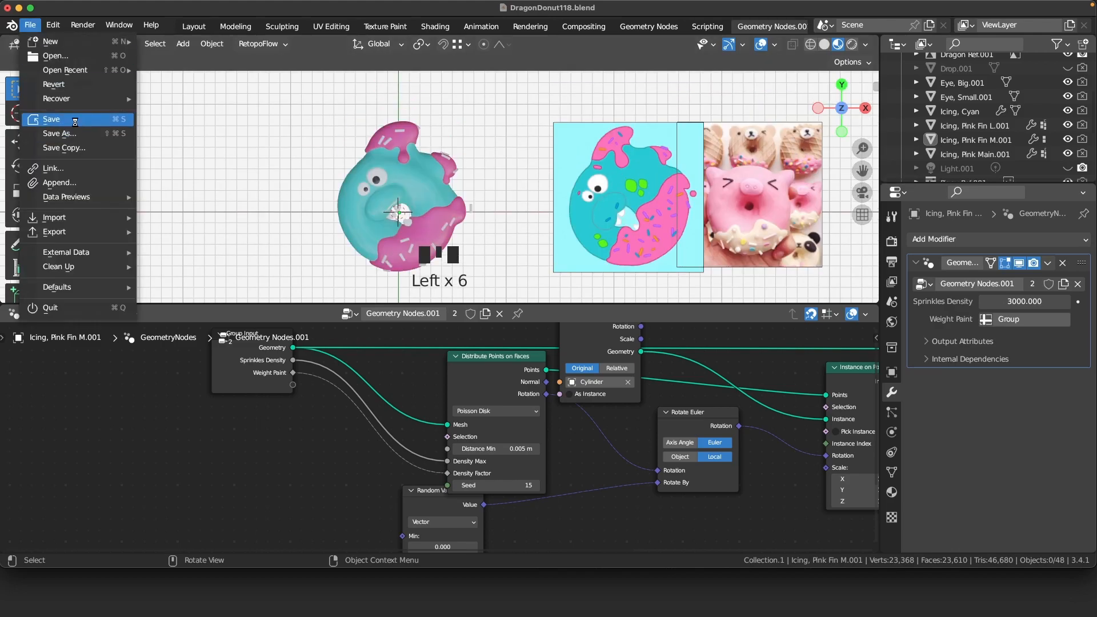
click(77, 121)
Move the Dragon Ref image to about X 0.142 m and Y 0.108 m, clear of the piggy reference, and save the file.
double_click(643, 177)
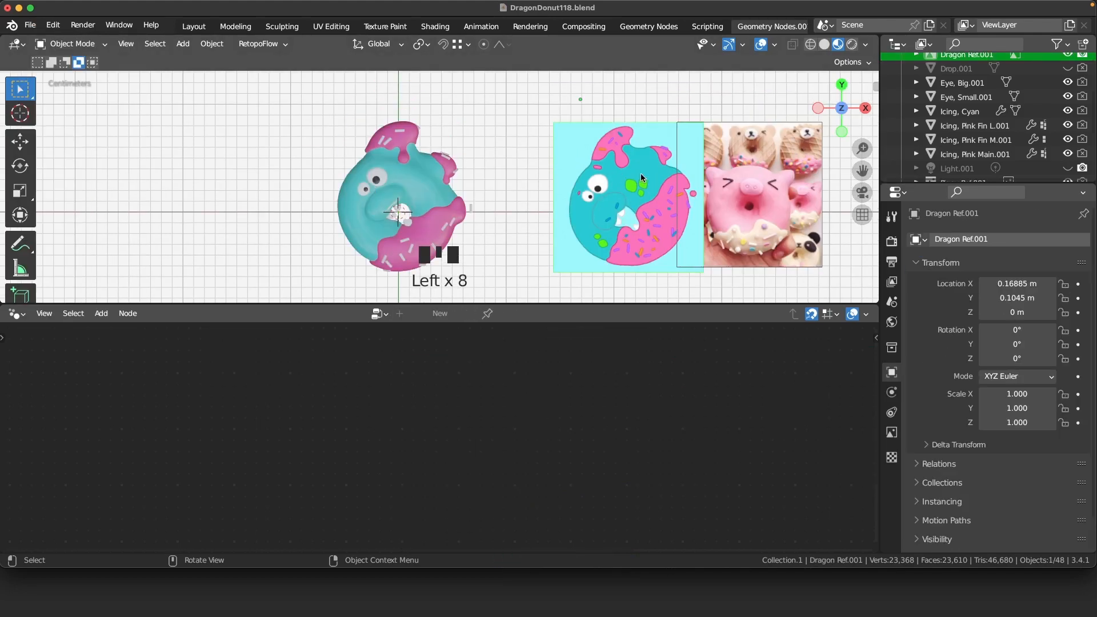
key(g)
key(x)
click(614, 176)
key(g)
key(y)
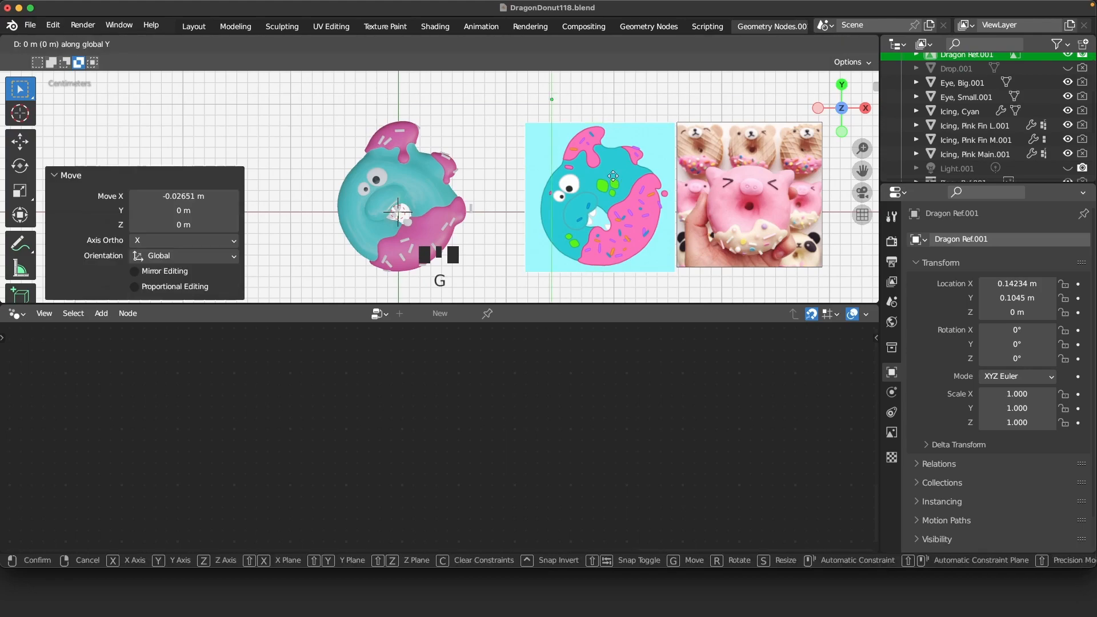
click(613, 172)
click(503, 169)
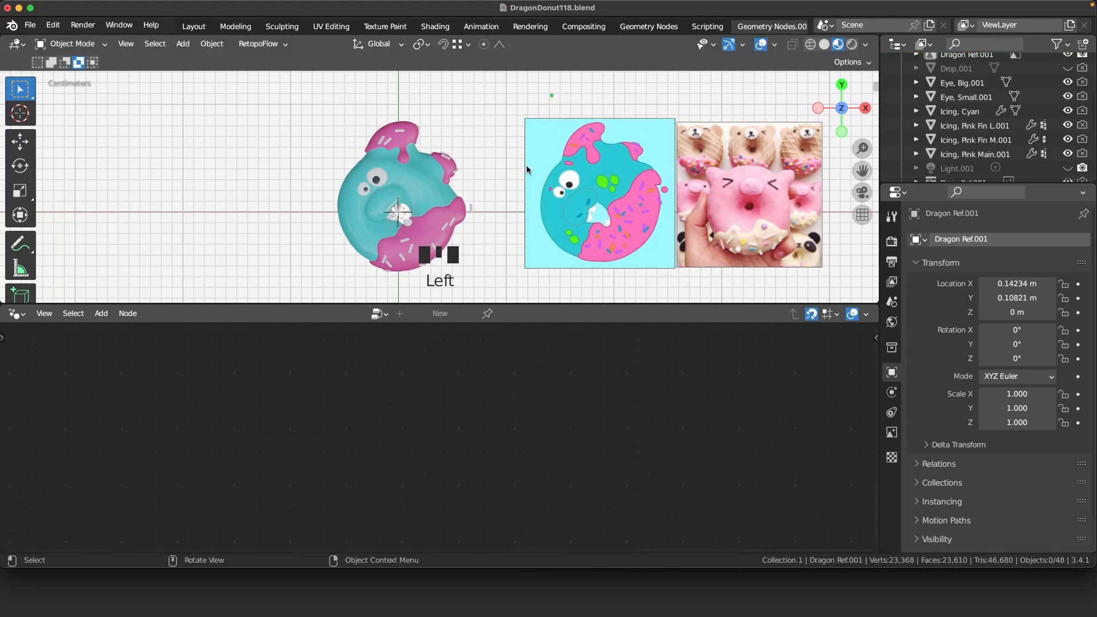
click(29, 25)
click(56, 122)
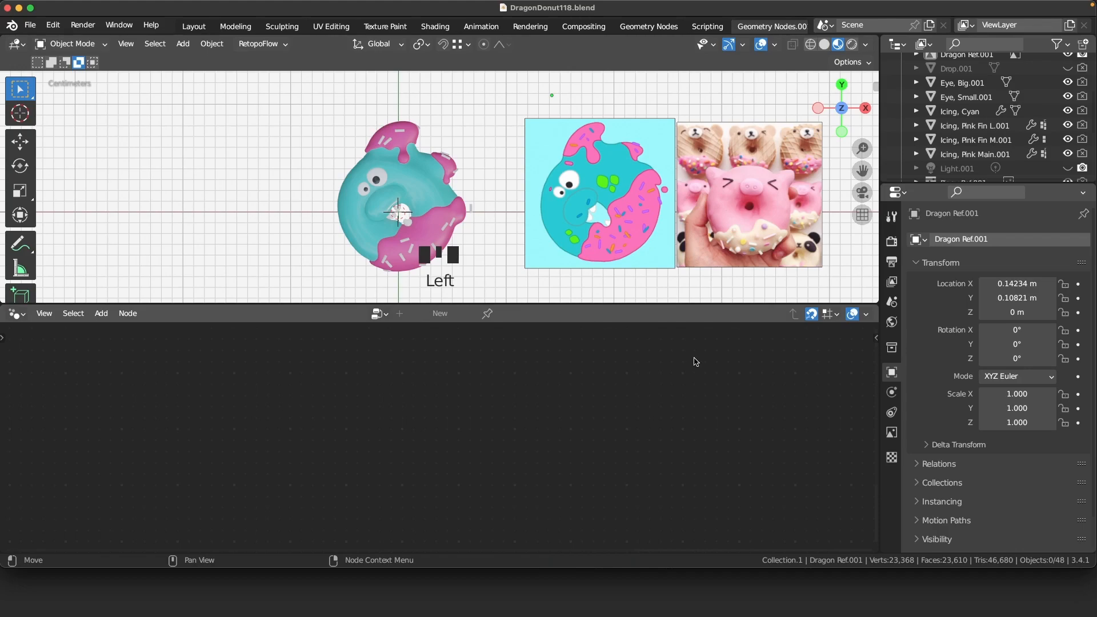
Put Icing, Pink Fin L.001 into Sculpt Mode in the Sculpting workspace and choose the Grab brush.
scroll(483, 147, down, 5)
scroll(483, 147, up, 8)
shift+middle_drag(483, 146, 527, 147)
click(527, 147)
click(98, 50)
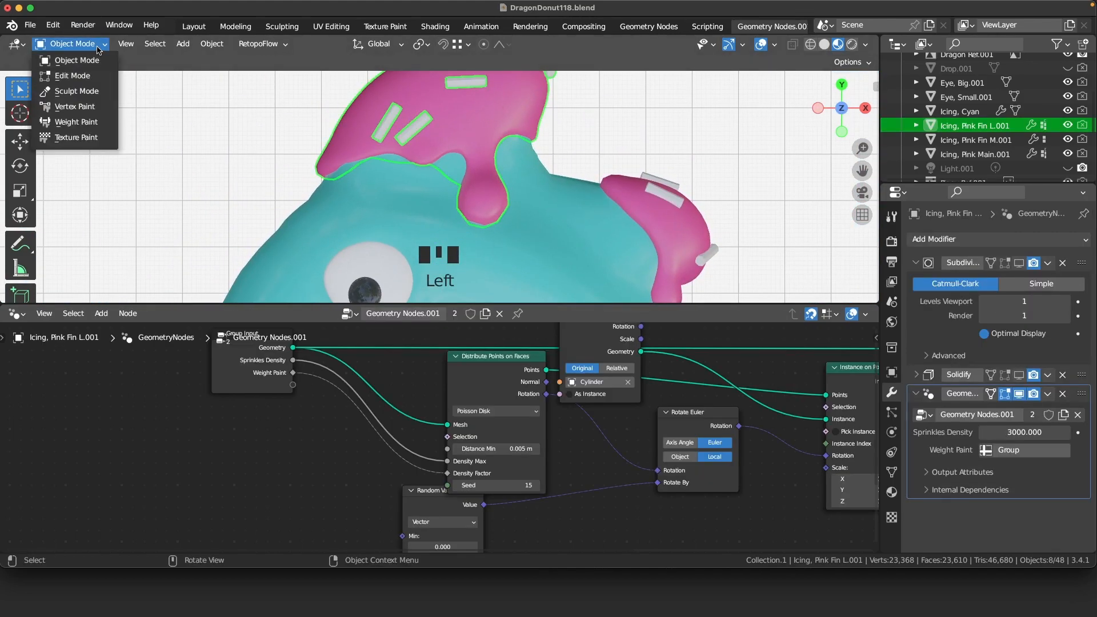
click(94, 91)
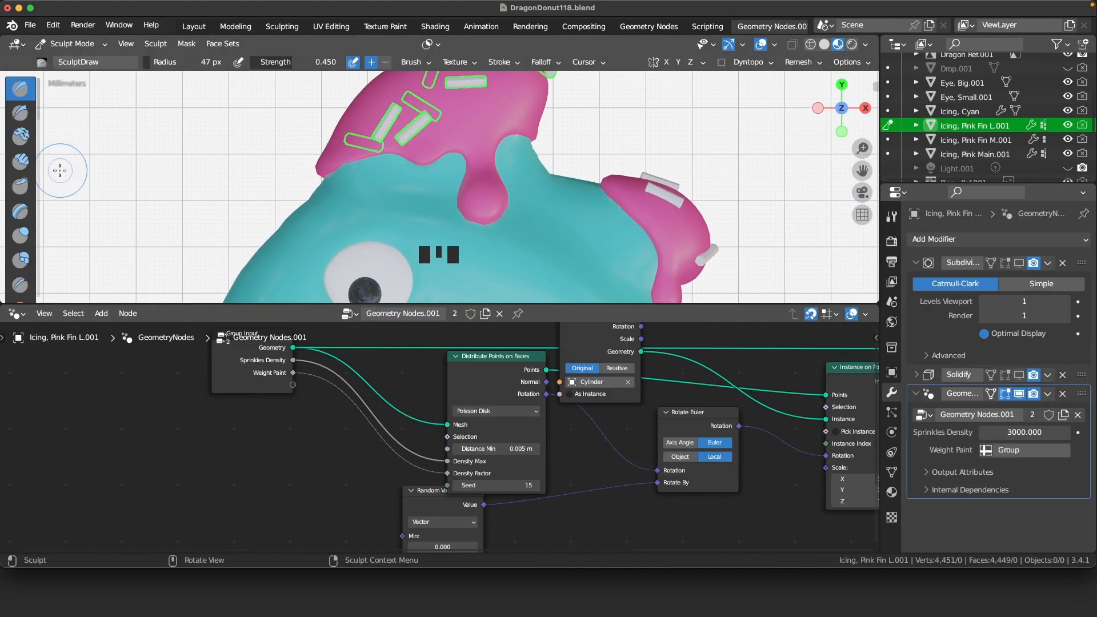
click(282, 26)
scroll(522, 289, up, 4)
mouse_move(522, 289)
middle_down()
mouse_move(529, 379)
mouse_move(517, 257)
middle_up()
click(867, 107)
scroll(579, 195, up, 2)
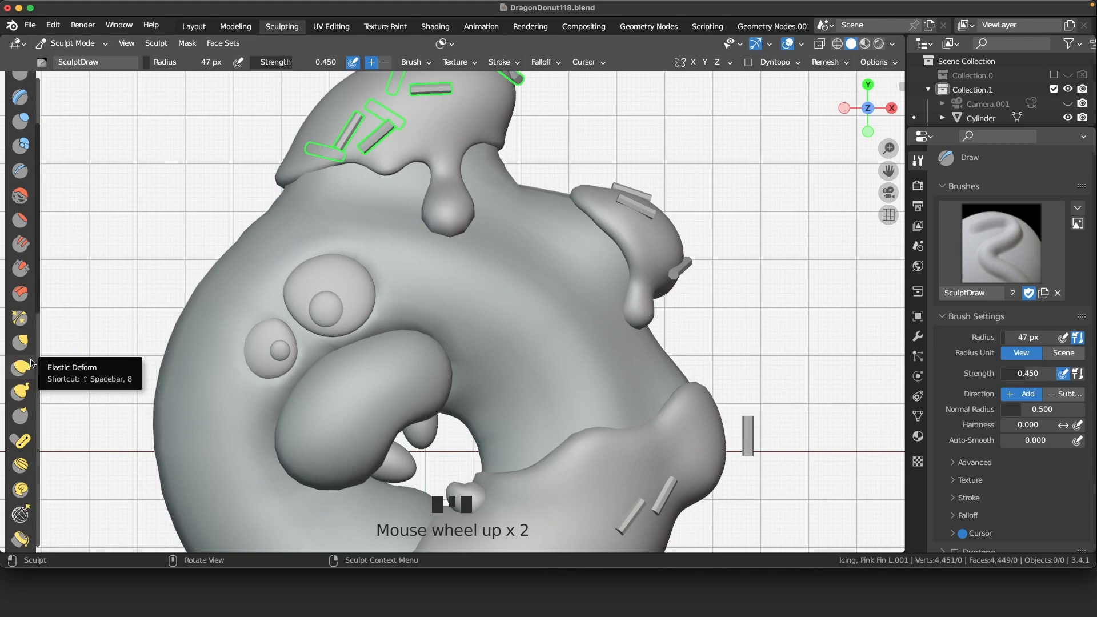
click(21, 342)
Pull the large fin's drip tip and nearby icing edge slightly with a 213 px Grab brush.
drag(461, 242, 466, 250)
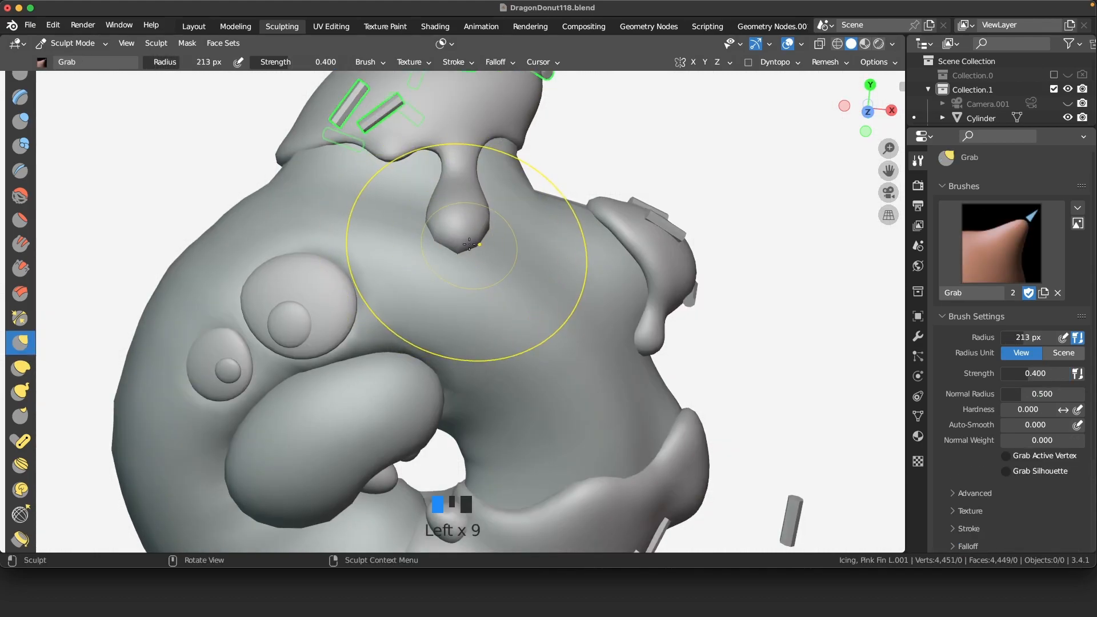
drag(388, 159, 385, 162)
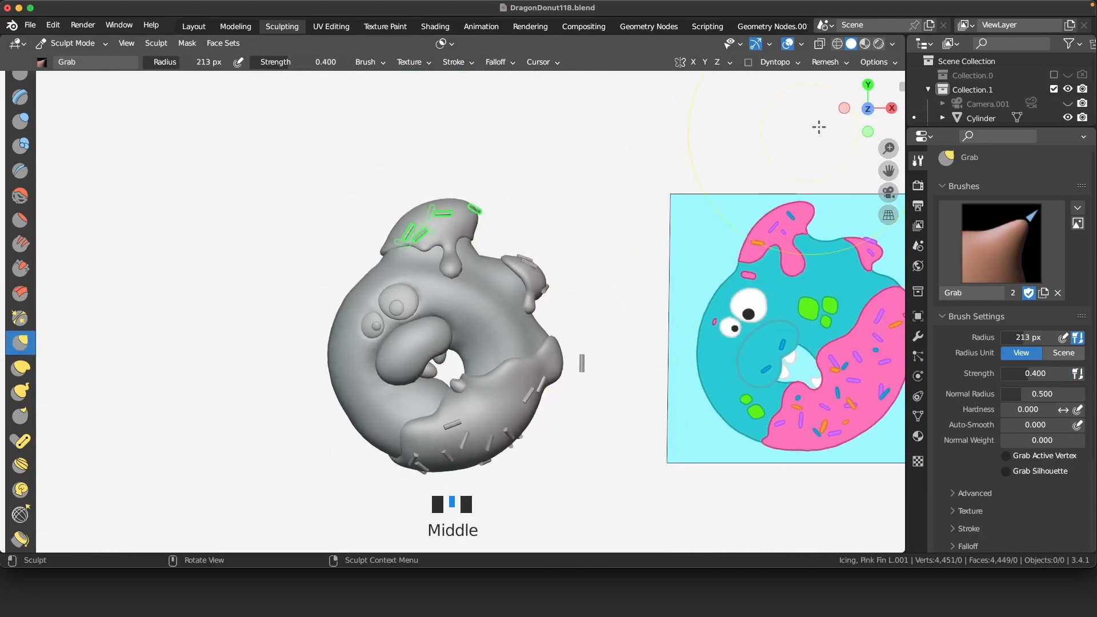
click(868, 106)
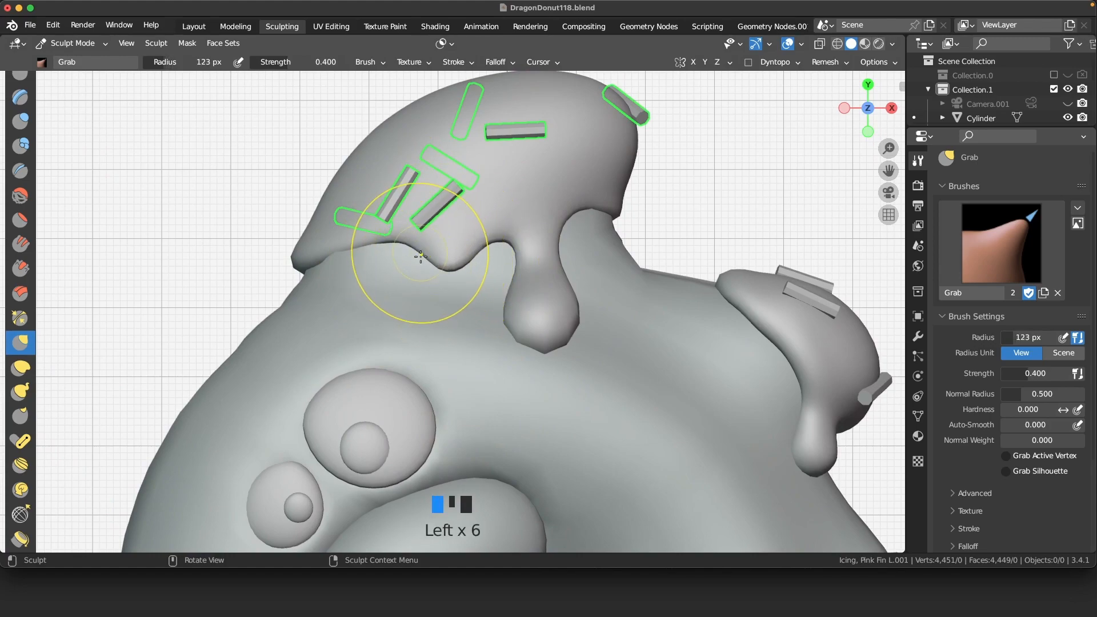
Reshape the wavy lower edge of the large fin's icing beside the drip with a 123 px Grab brush.
drag(420, 256, 422, 252)
drag(466, 264, 471, 259)
drag(402, 247, 406, 248)
mouse_move(492, 260)
middle_down()
mouse_move(617, 189)
mouse_move(400, 169)
middle_up()
drag(401, 169, 403, 172)
middle_drag(402, 172, 309, 258)
drag(308, 257, 317, 260)
drag(391, 240, 420, 236)
scroll(630, 213, down, 8)
middle_drag(657, 258, 675, 267)
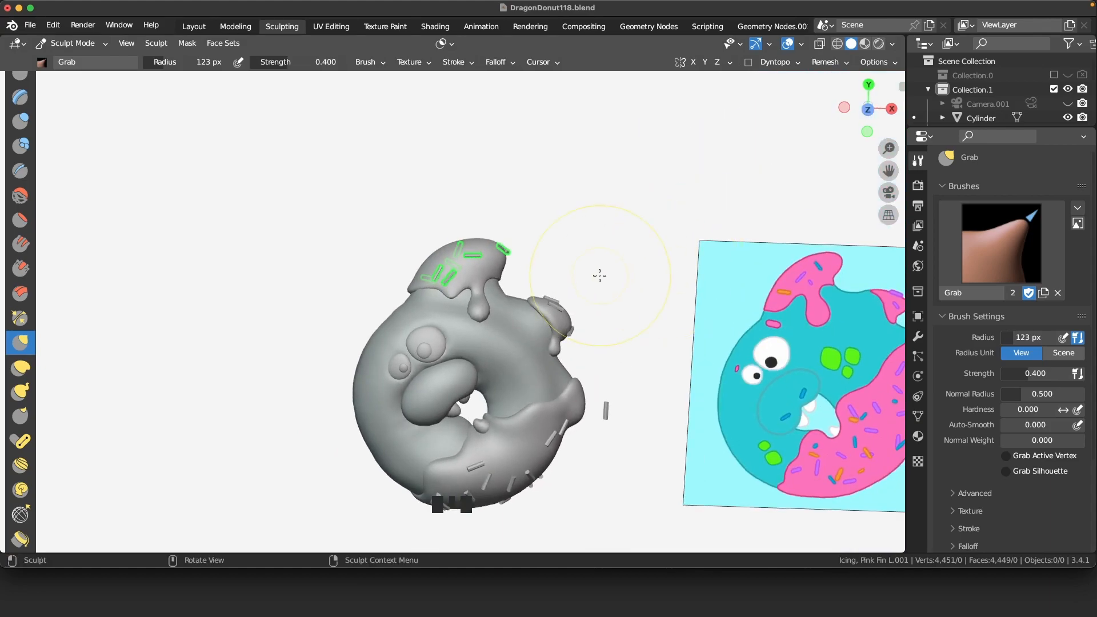
Refine the scalloped edge between the short and long drips of the large fin's icing with light Grab strokes from the top view.
scroll(603, 274, up, 7)
click(869, 109)
drag(499, 253, 503, 248)
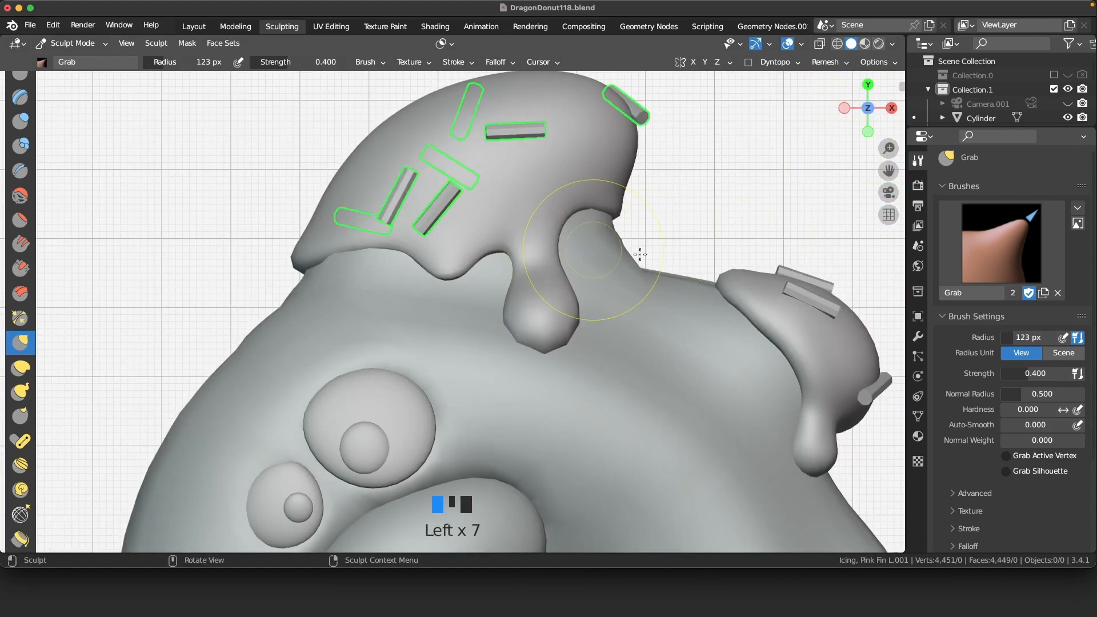
scroll(661, 263, down, 6)
middle_drag(661, 262, 646, 257)
scroll(483, 262, up, 6)
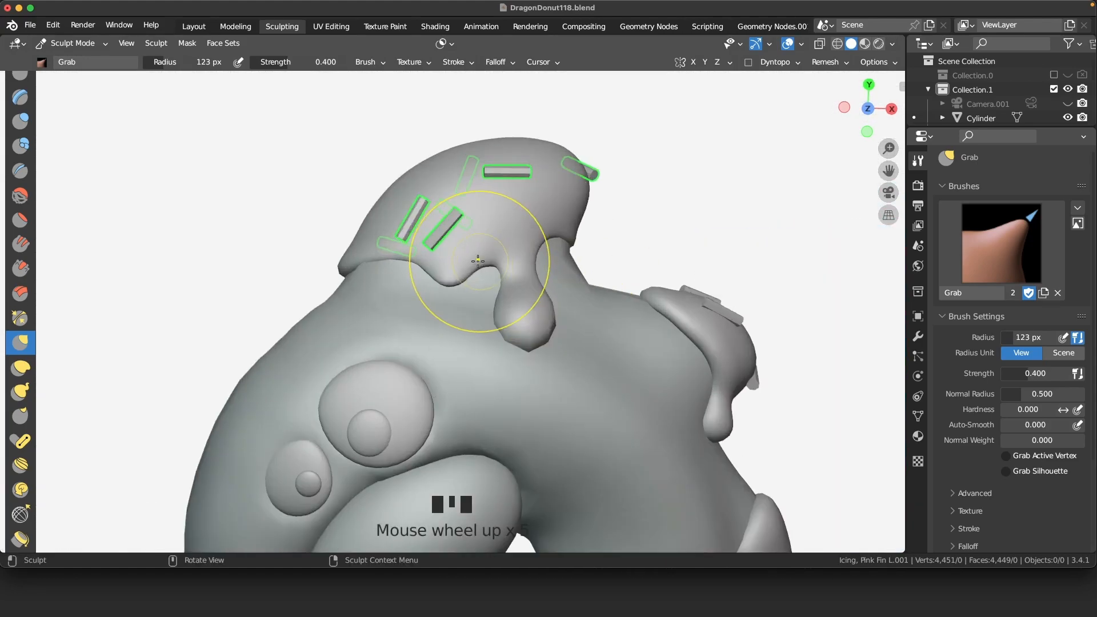
drag(484, 275, 489, 284)
In Edit Mode, adjust a vertex on the large fin icing's lower rim with Shrink/Fatten and proportional editing enabled.
mouse_move(490, 284)
middle_down()
mouse_move(519, 242)
mouse_move(563, 227)
middle_up()
key(Tab)
click(349, 275)
middle_drag(337, 246, 305, 191)
scroll(303, 189, up, 3)
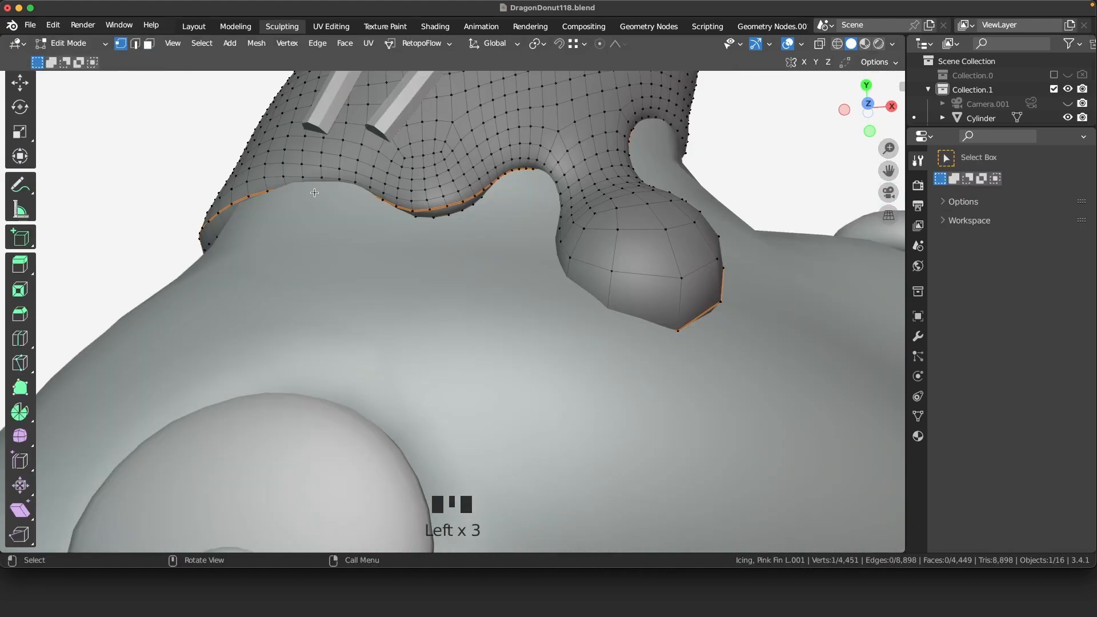
key(alt+s)
click(327, 181)
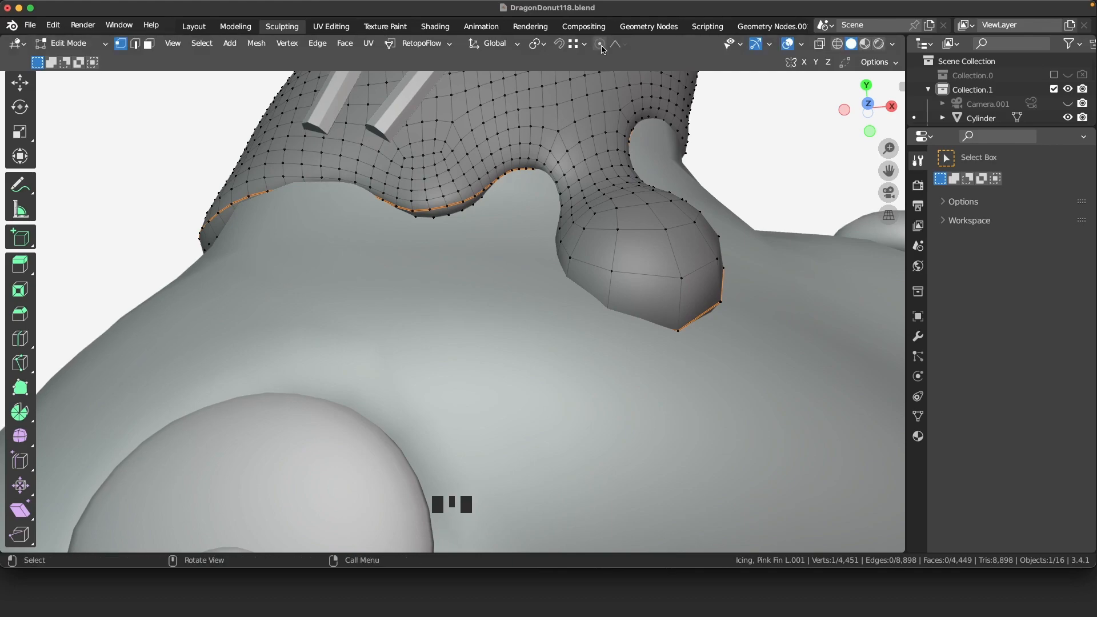
key(alt+s)
click(334, 184)
Move a vertex at the outer end of the large fin icing's lower rim with proportional editing to fit the body.
middle_drag(837, 183, 617, 154)
scroll(351, 194, up, 4)
shift+middle_drag(617, 154, 548, 262)
middle_drag(548, 262, 395, 314)
middle_drag(395, 257, 246, 272)
click(244, 280)
key(g)
click(244, 274)
Using X-ray to check the hidden rim, move the same end of the fin icing again, and restore the solid display.
click(823, 46)
middle_drag(563, 274, 547, 240)
click(820, 44)
key(g)
click(303, 345)
click(819, 44)
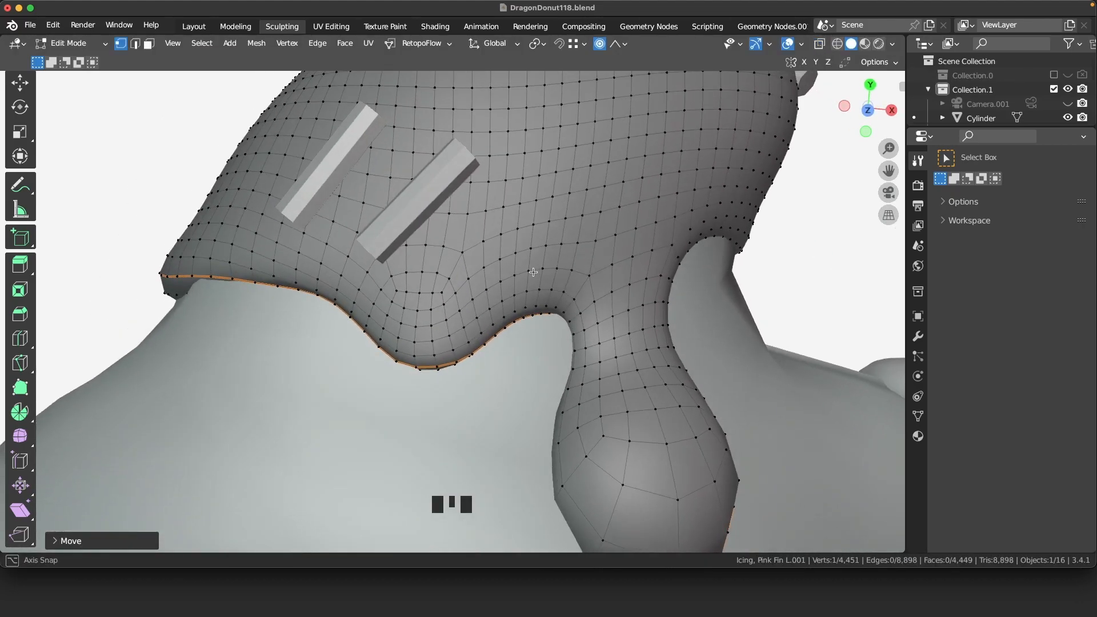
Reselect the large fin's icing in Object Mode and, back in Edit Mode, move another lower-rim vertex proportionally, checking it with X-ray.
scroll(548, 240, down, 5)
key(Tab)
click(455, 238)
key(Tab)
scroll(456, 238, up, 5)
middle_drag(343, 280, 349, 246)
shift+middle_drag(349, 246, 497, 191)
click(393, 303)
click(820, 45)
click(379, 303)
middle_drag(400, 343, 388, 389)
key(g)
click(363, 268)
click(820, 48)
Move the selected rim area of the fin icing once more from a low view with X-ray, and return to Object Mode.
middle_drag(548, 320, 530, 214)
click(820, 45)
key(g)
click(532, 212)
click(820, 45)
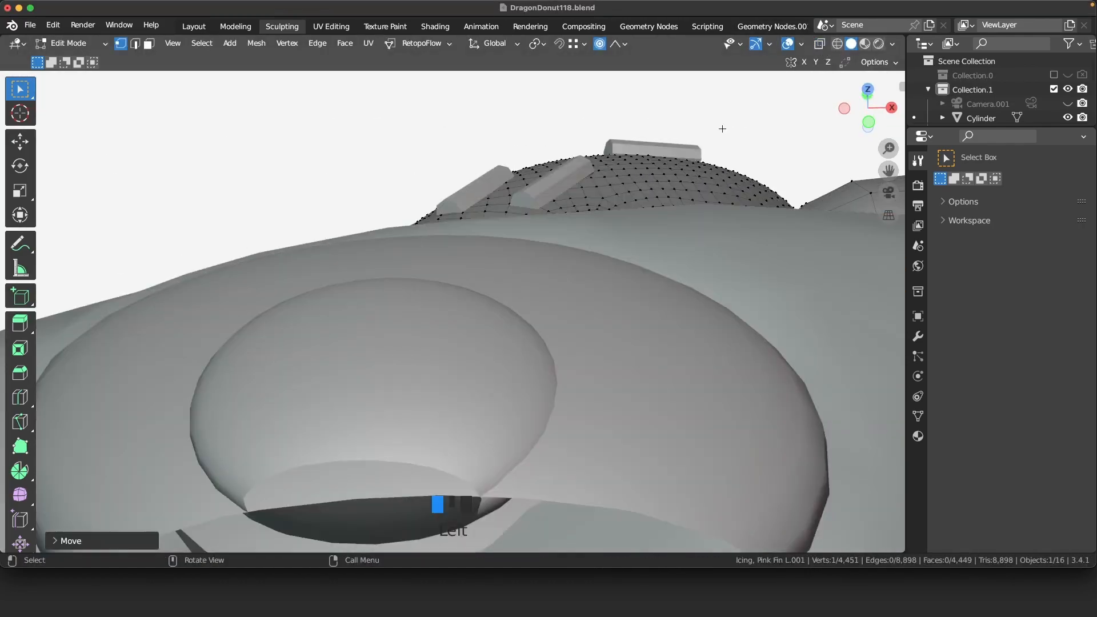
key(Tab)
scroll(701, 279, down, 9)
scroll(681, 284, down, 4)
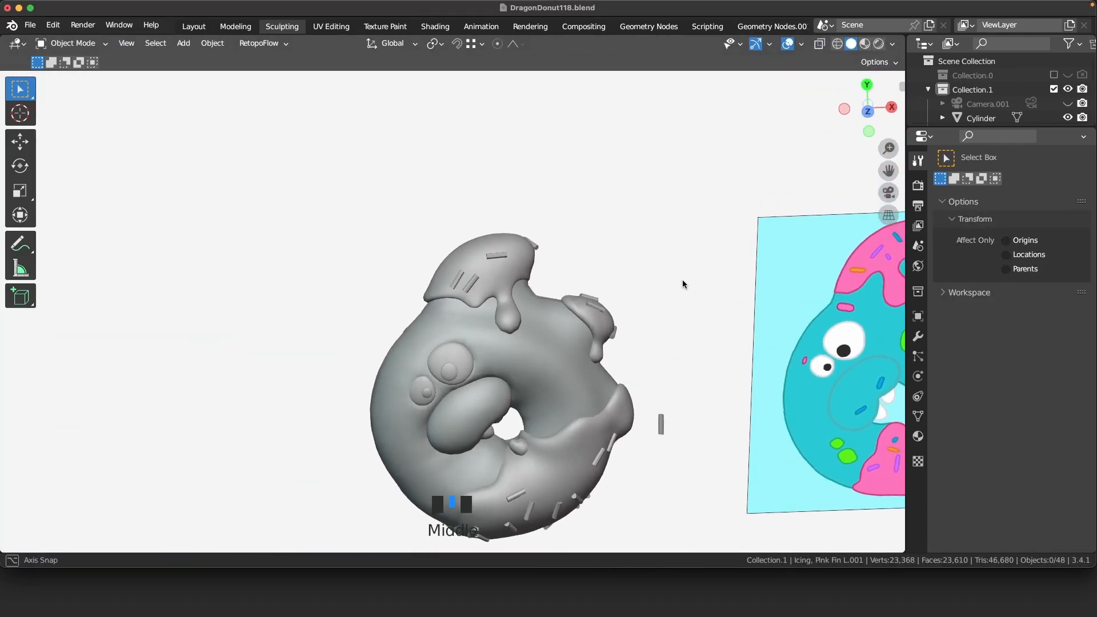